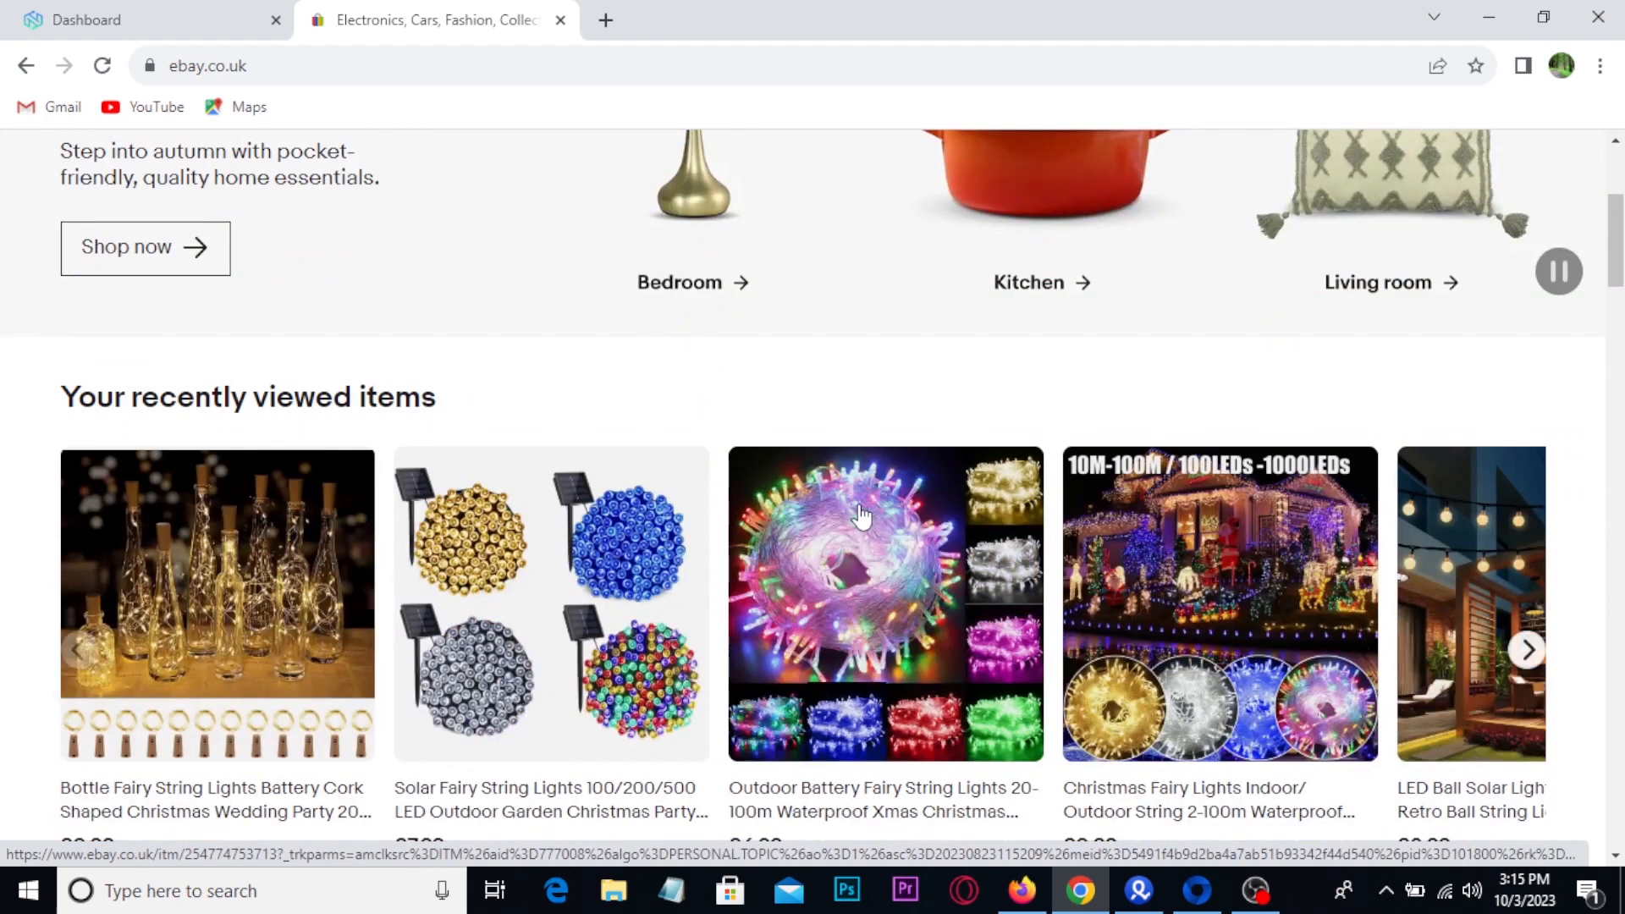
- Look through the eBay UK home page's recently viewed items, recommendations and trending deals, and return to its start
scroll(861, 515, "down", 4)
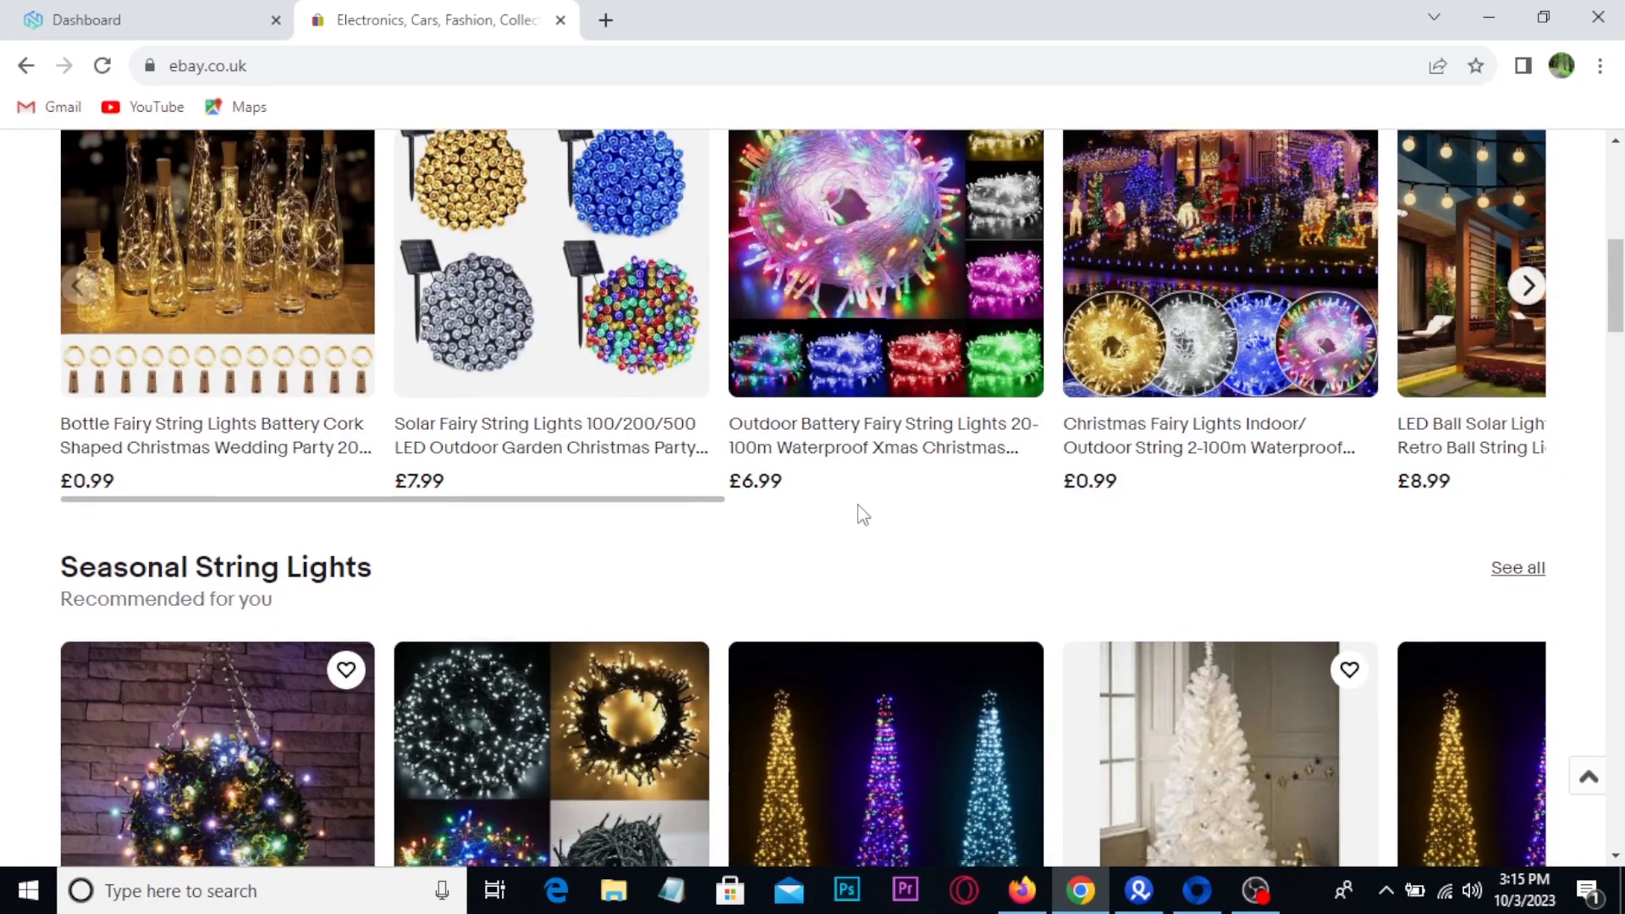
scroll(861, 515, "down", 5)
scroll(890, 394, "down", 4)
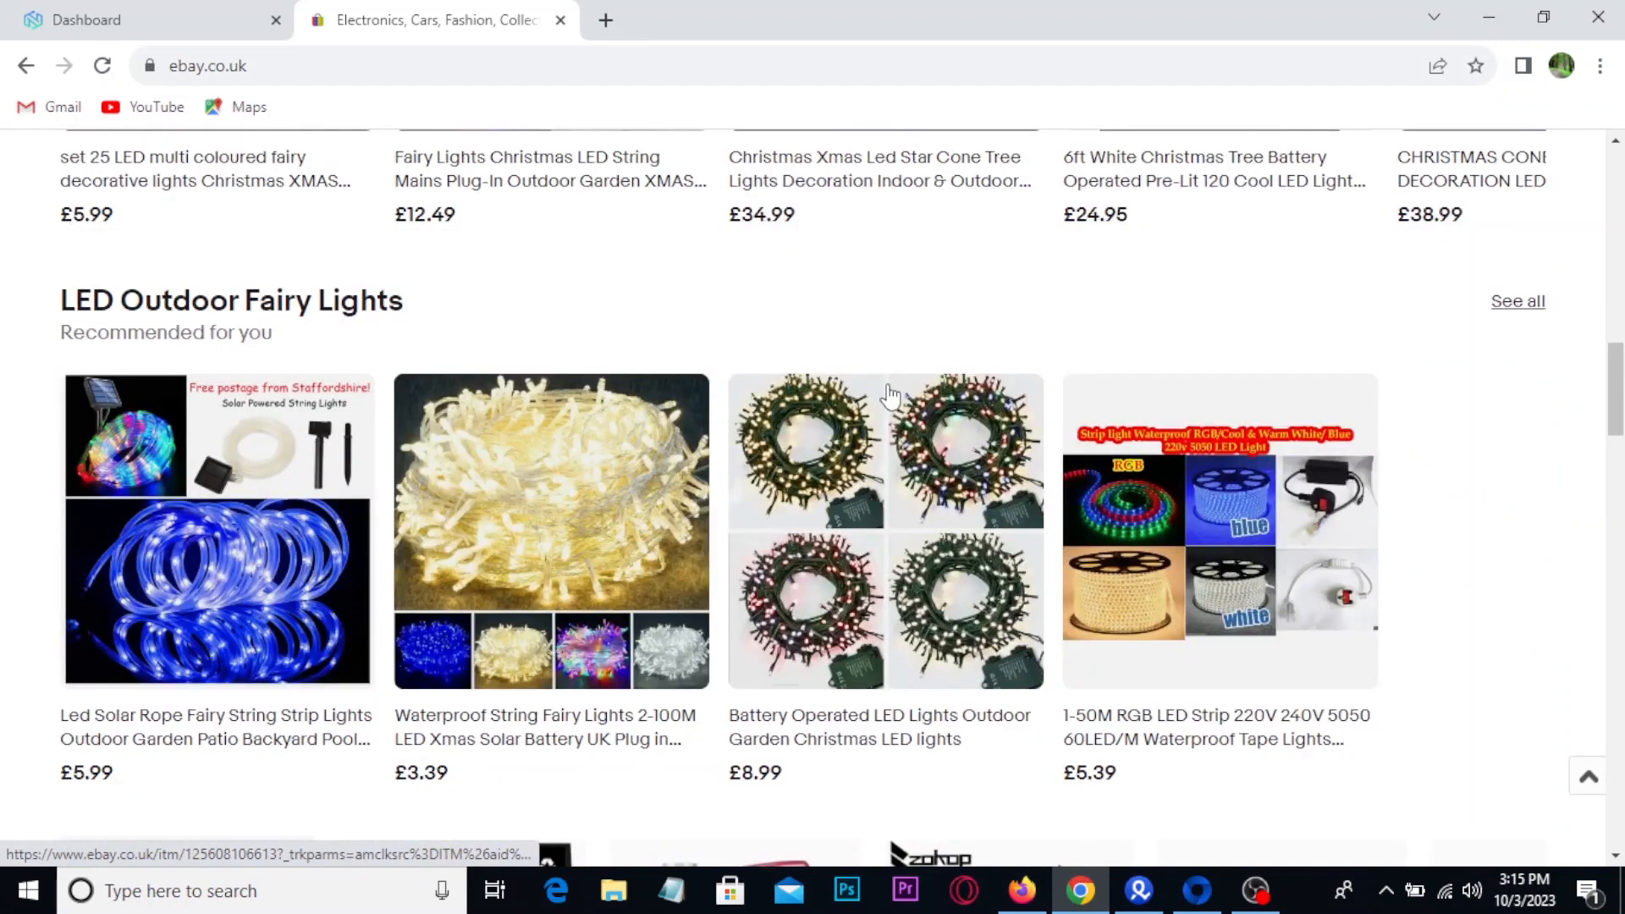
scroll(890, 394, "down", 9)
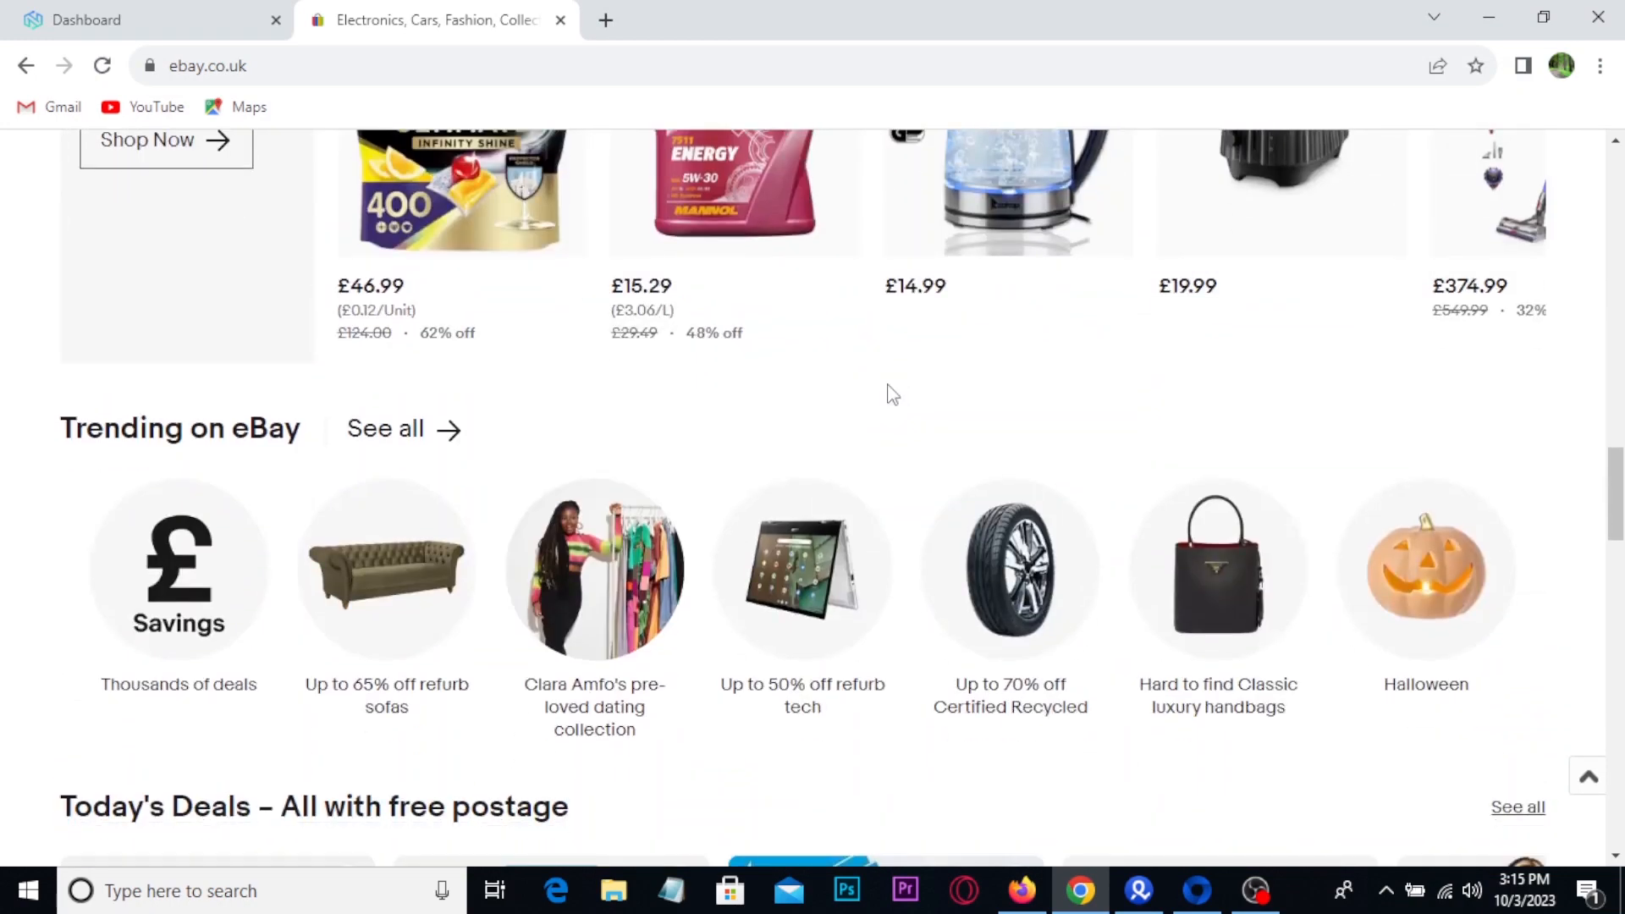
scroll(891, 395, "up", 15)
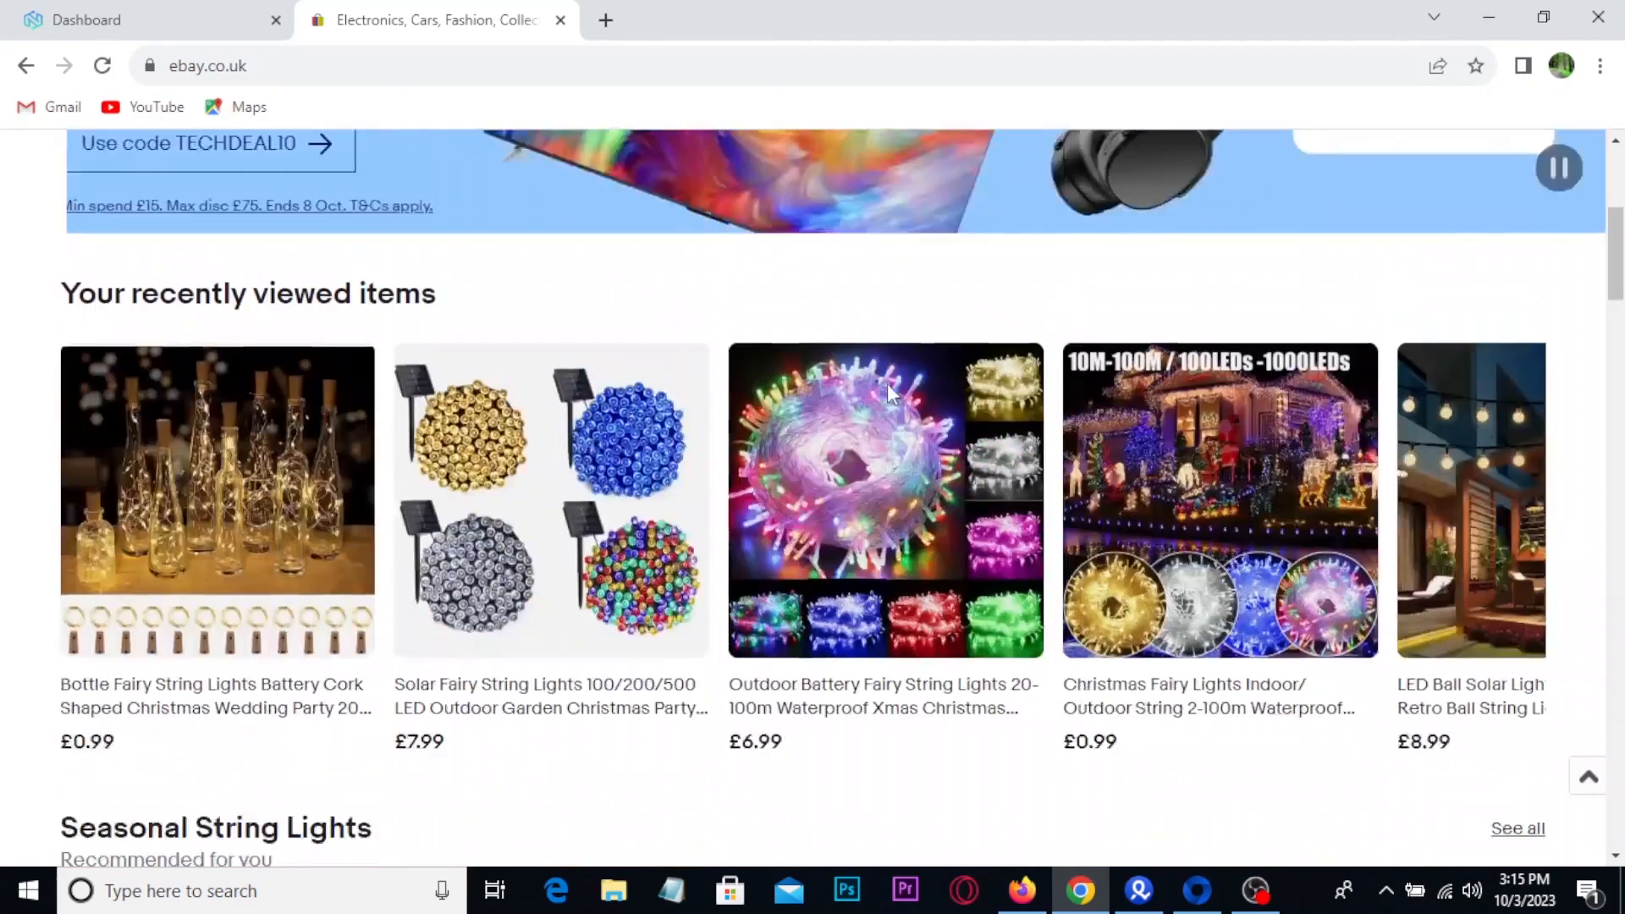
scroll(887, 384, "up", 5)
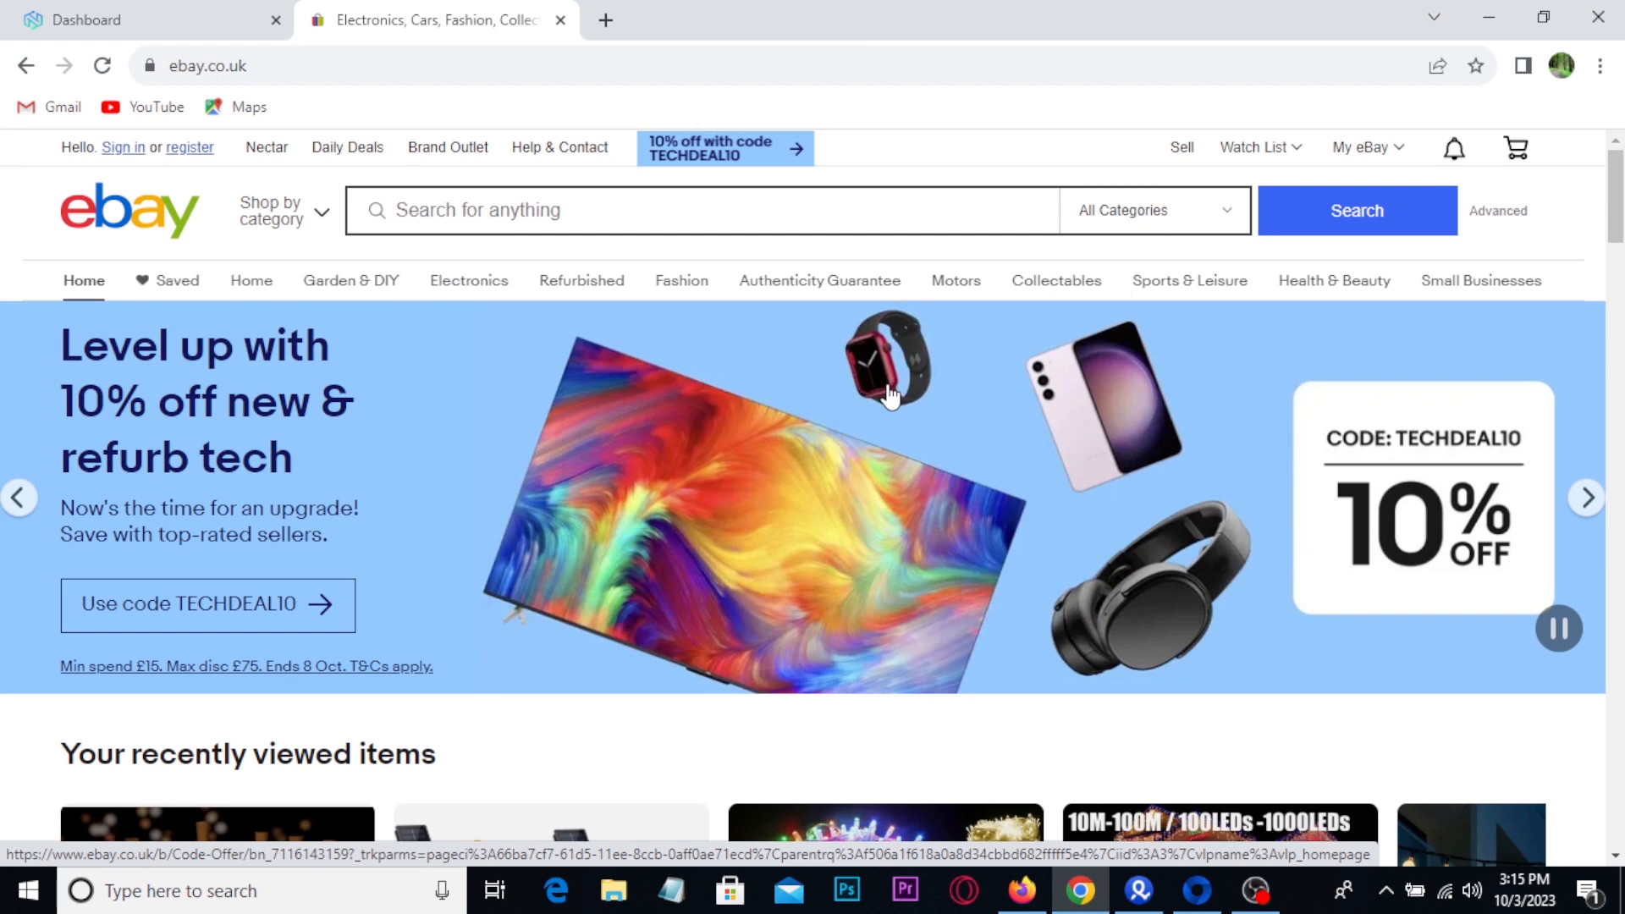
- Switch to the separate browser profile showing the eBay Seller Hub, temporarily mark its overview area and eBay UK profile label, and clear the marks
left_click(1192, 897)
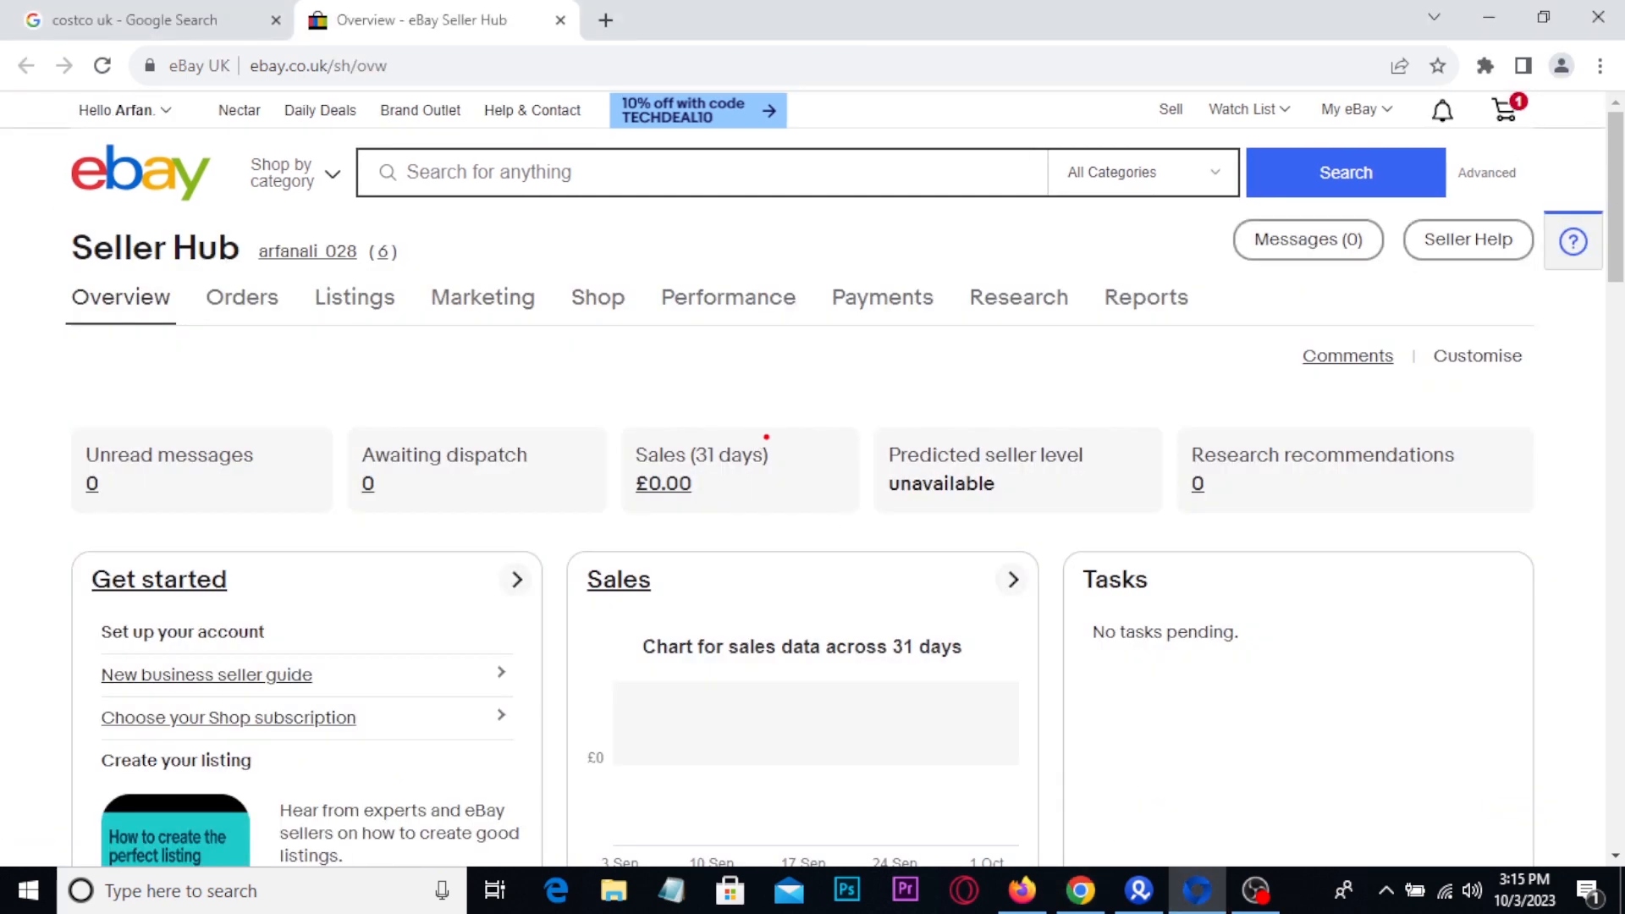
left_click_drag(25, 154, 415, 464)
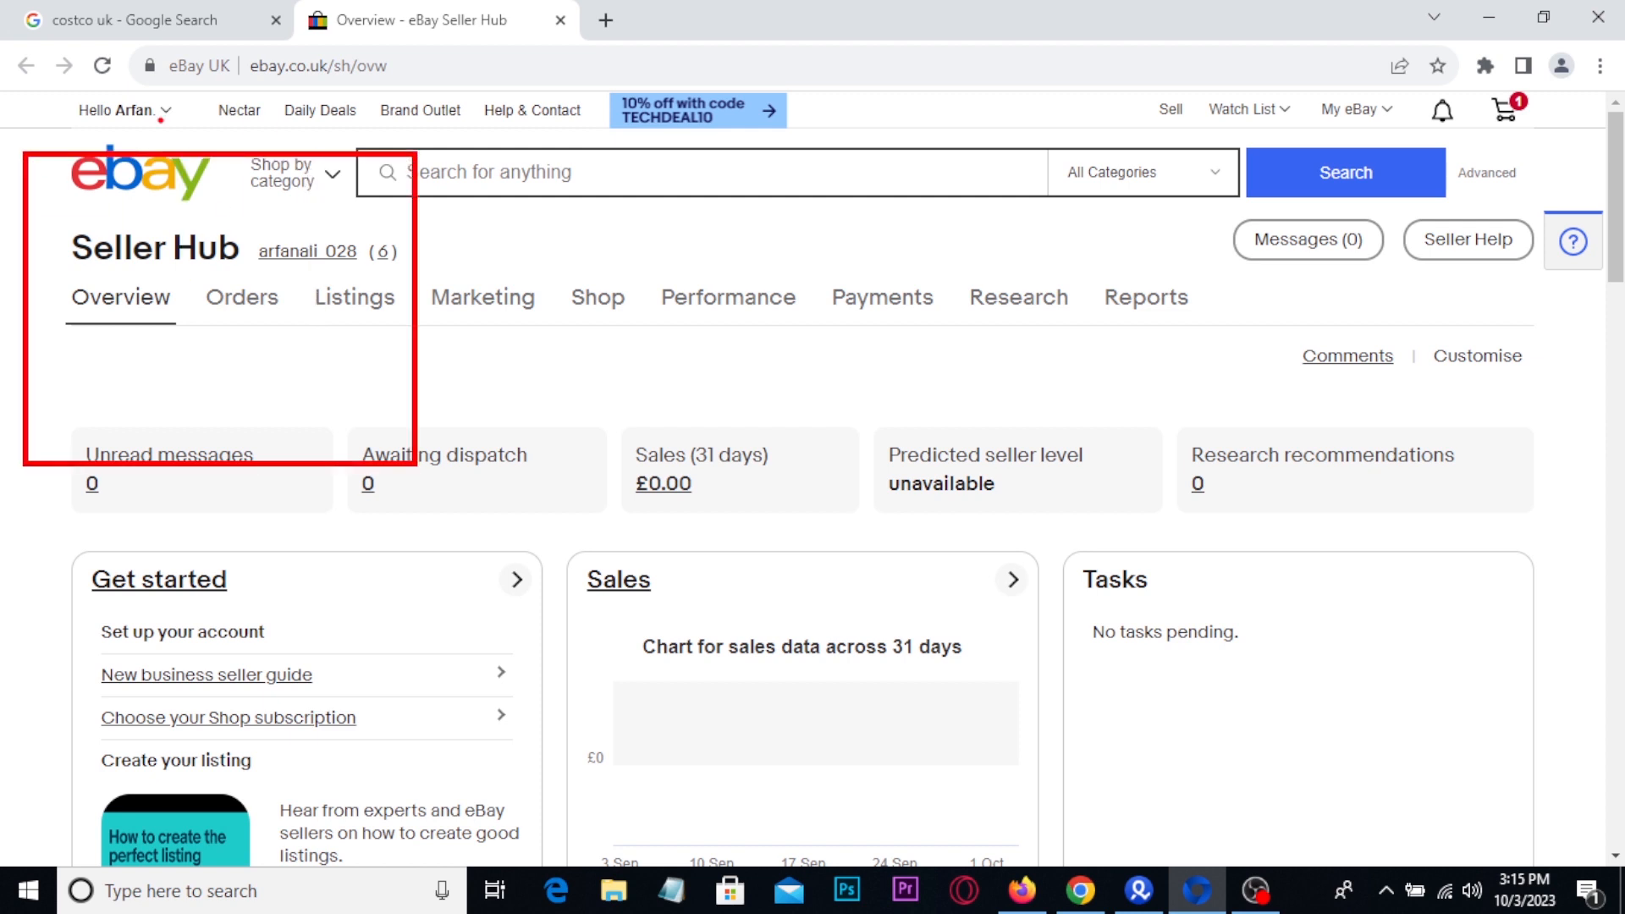
left_click_drag(119, 37, 246, 103)
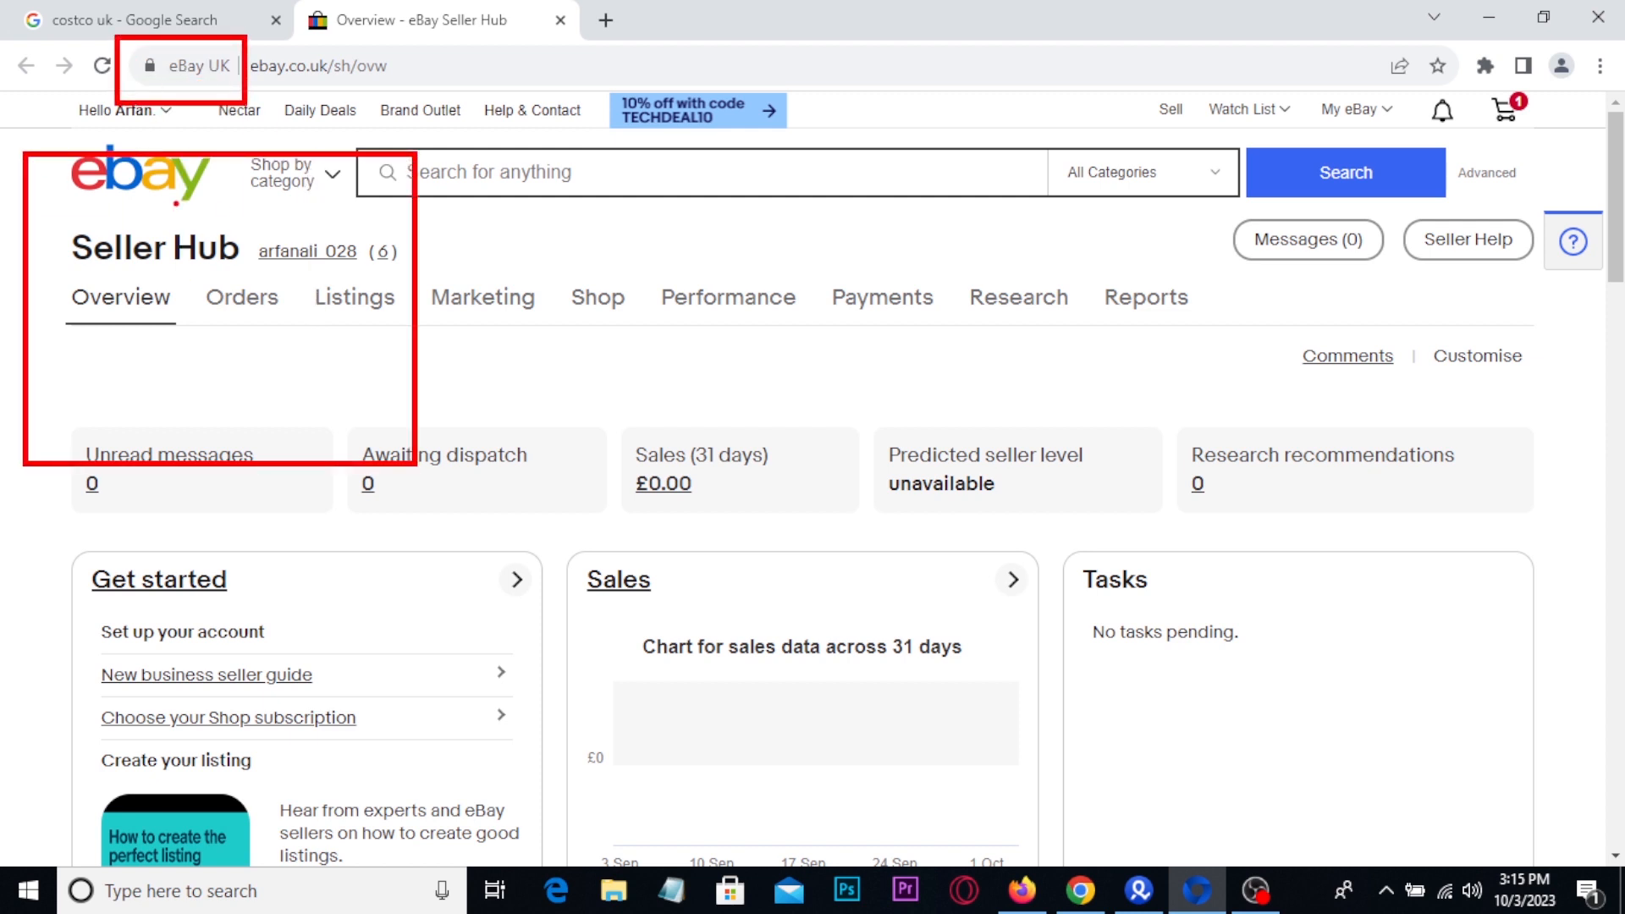
mouse_move(168, 217)
left_mouse_down()
mouse_move(209, 127)
mouse_move(227, 153)
left_mouse_up()
key("Escape")
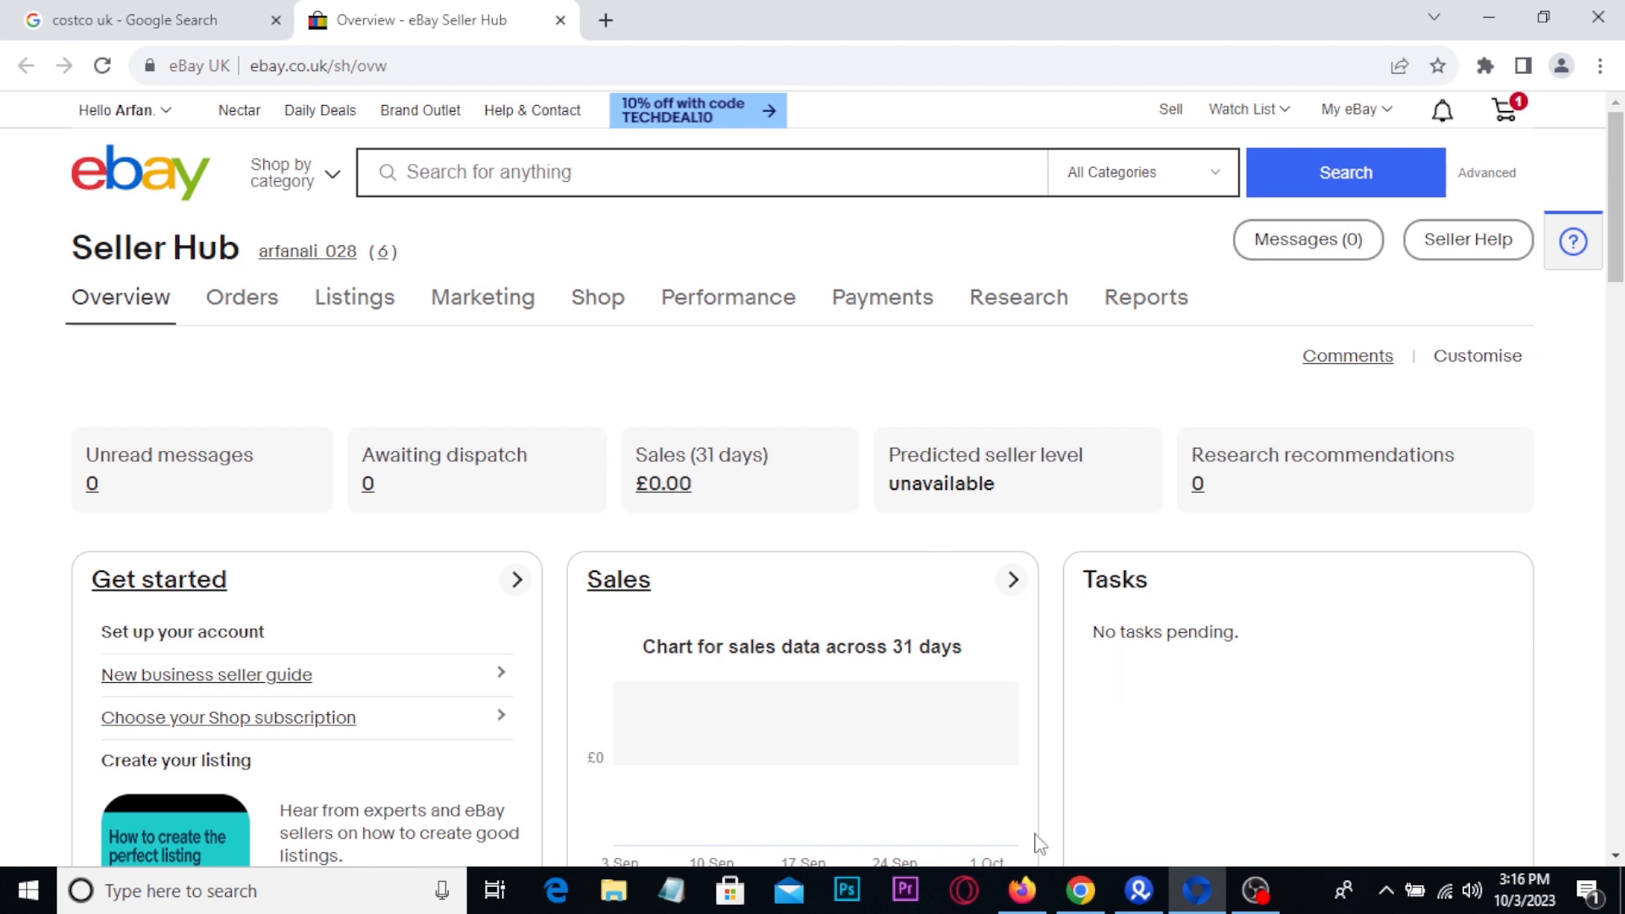
- Switch to Firefox to view the promotion sales chart on the eBay marketing page, and return to the eBay home page in Chrome
left_click(1023, 887)
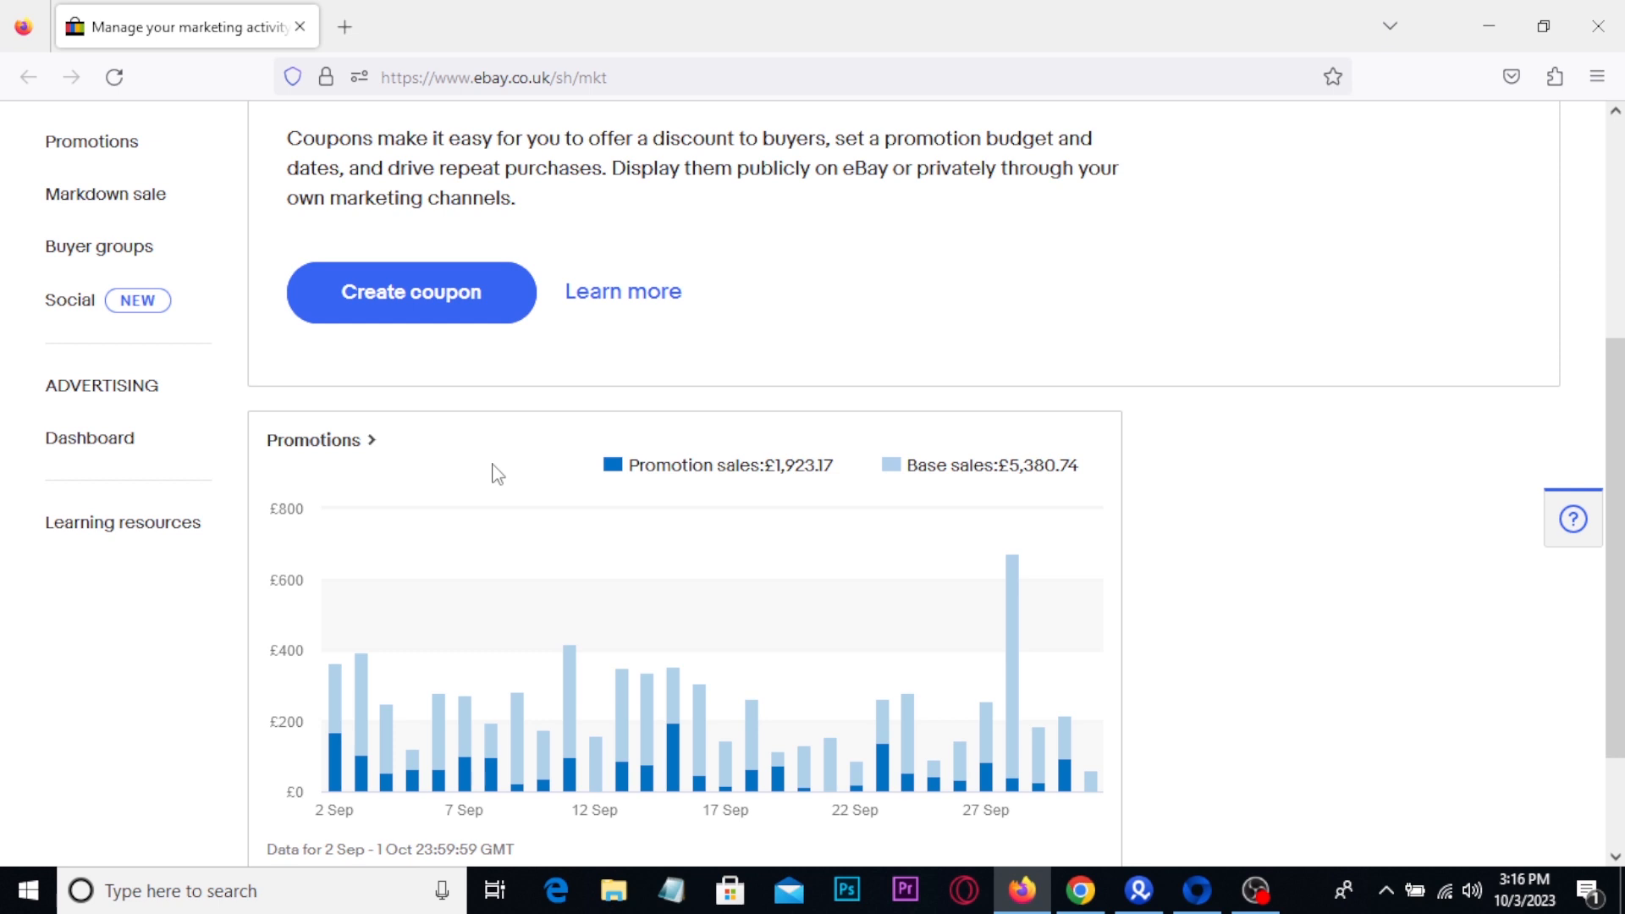
left_click(1083, 896)
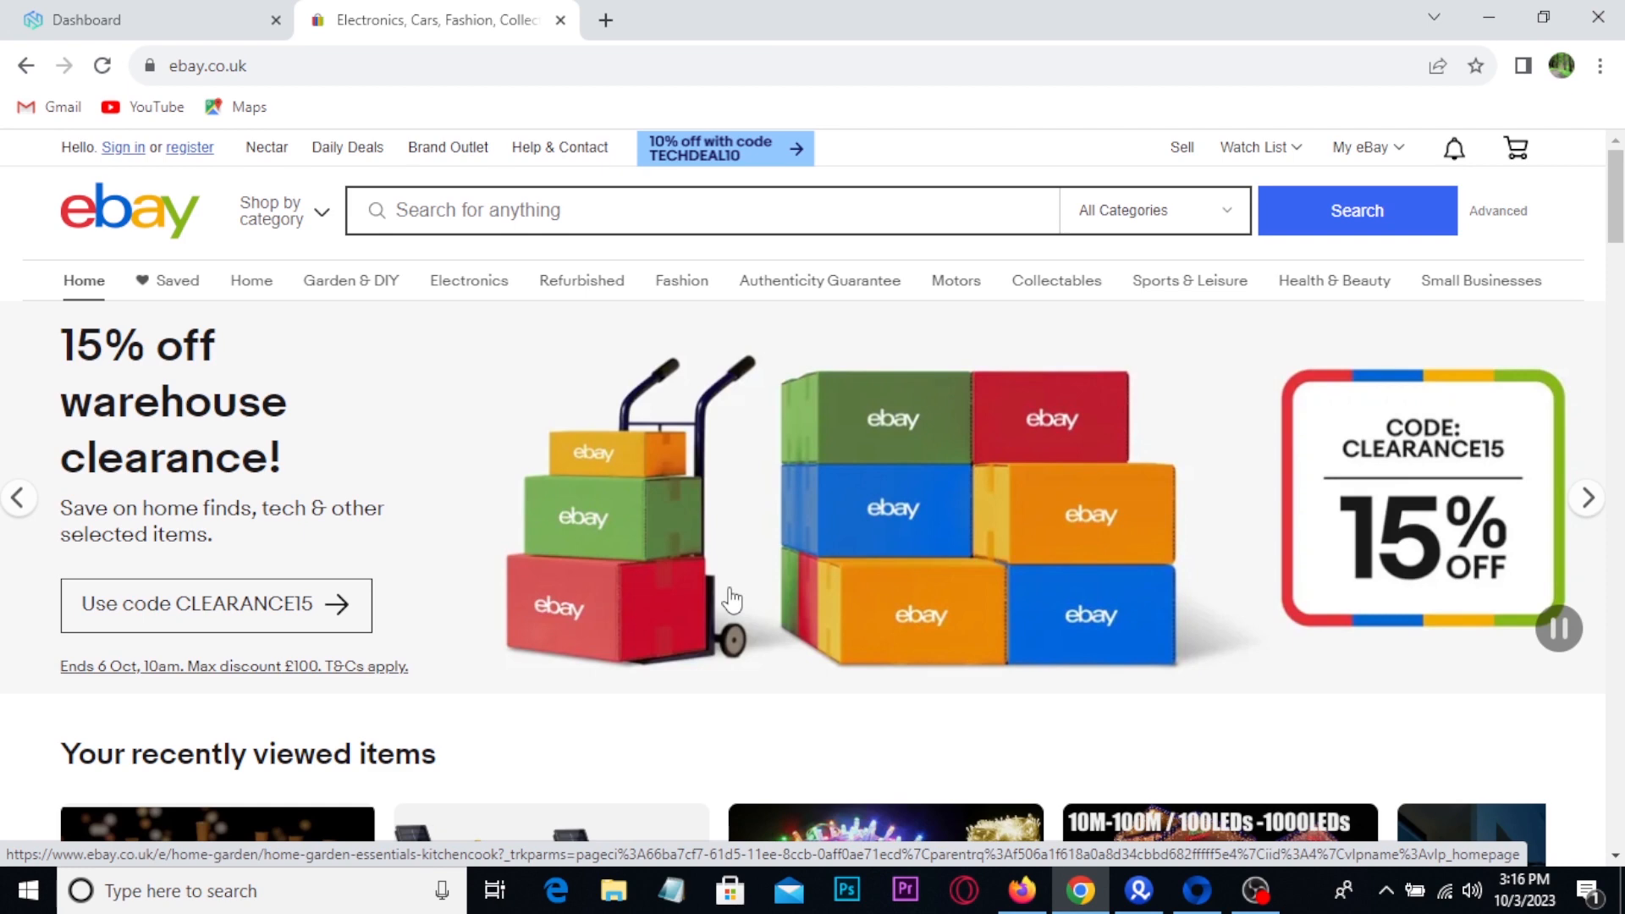
scroll(732, 600, "down", 7)
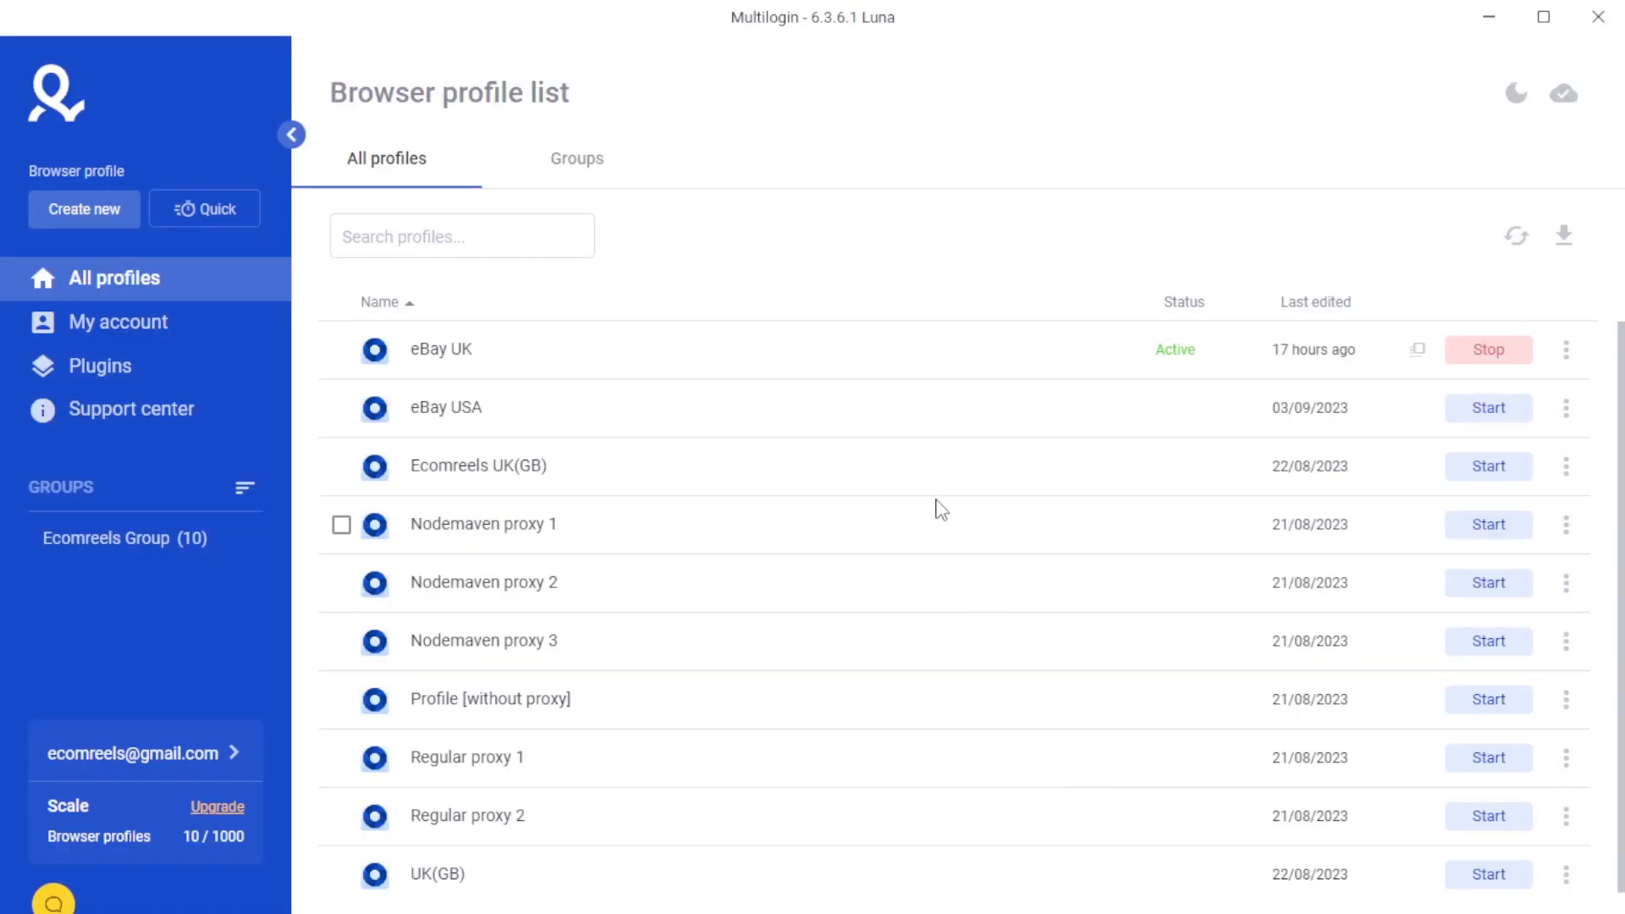
- Look through the list of all browser profiles in Multilogin
scroll(940, 508, "down", 1)
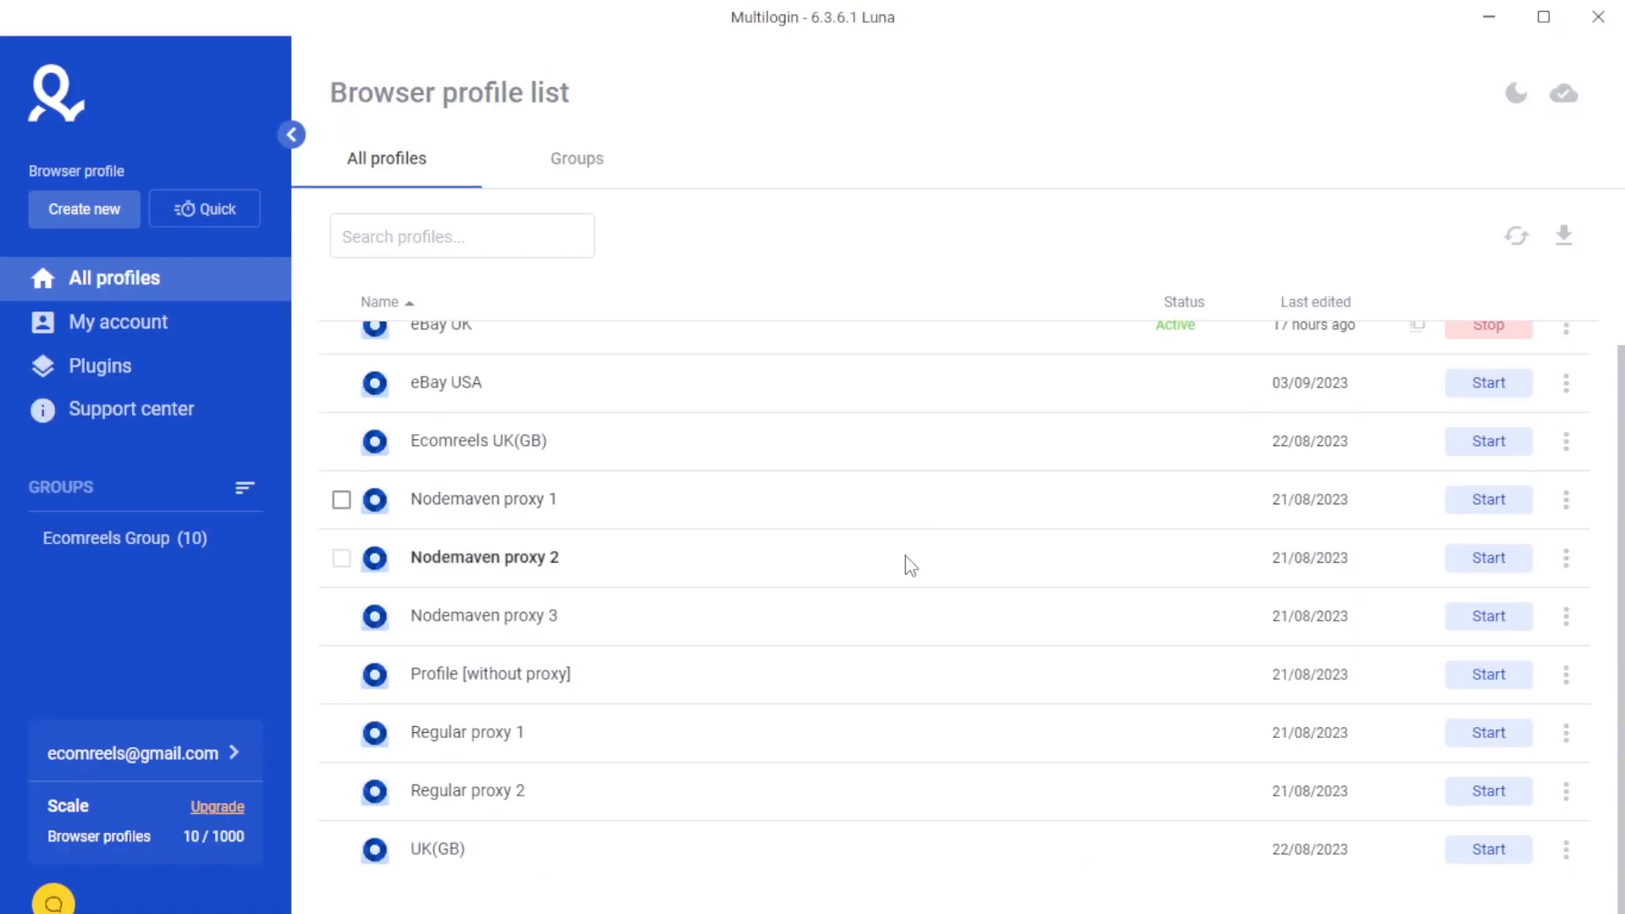
scroll(885, 571, "up", 1)
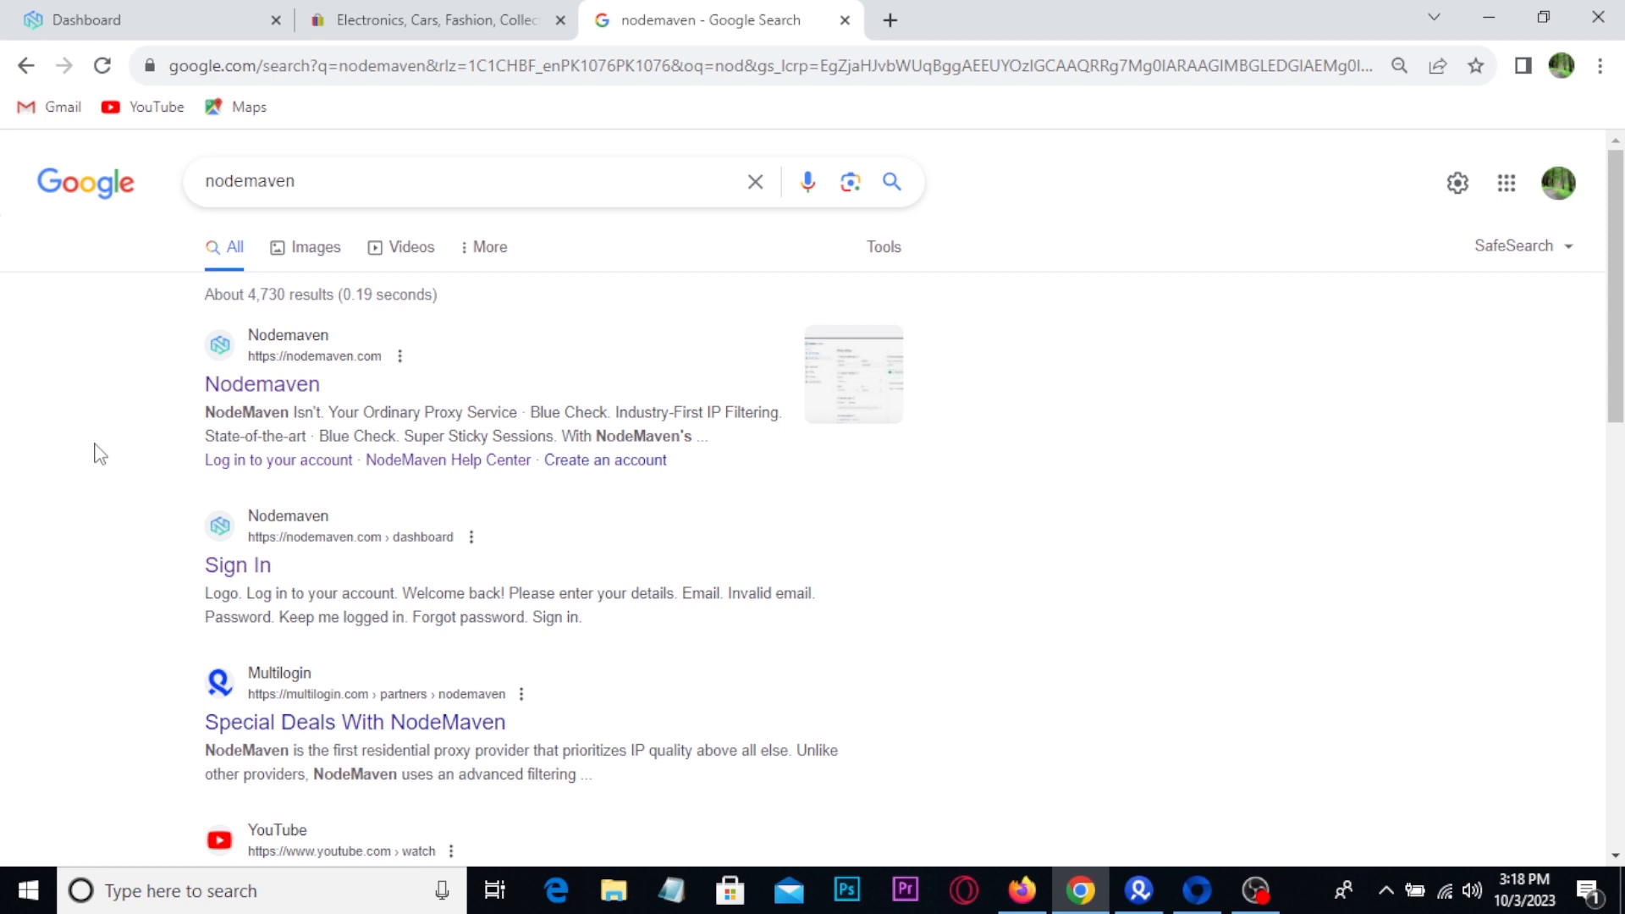
- Open the Nodemaven website from the Google results in a new tab, point out its Start Trial option with an annotation, and clear it
middle_click(248, 389)
left_click(1033, 17)
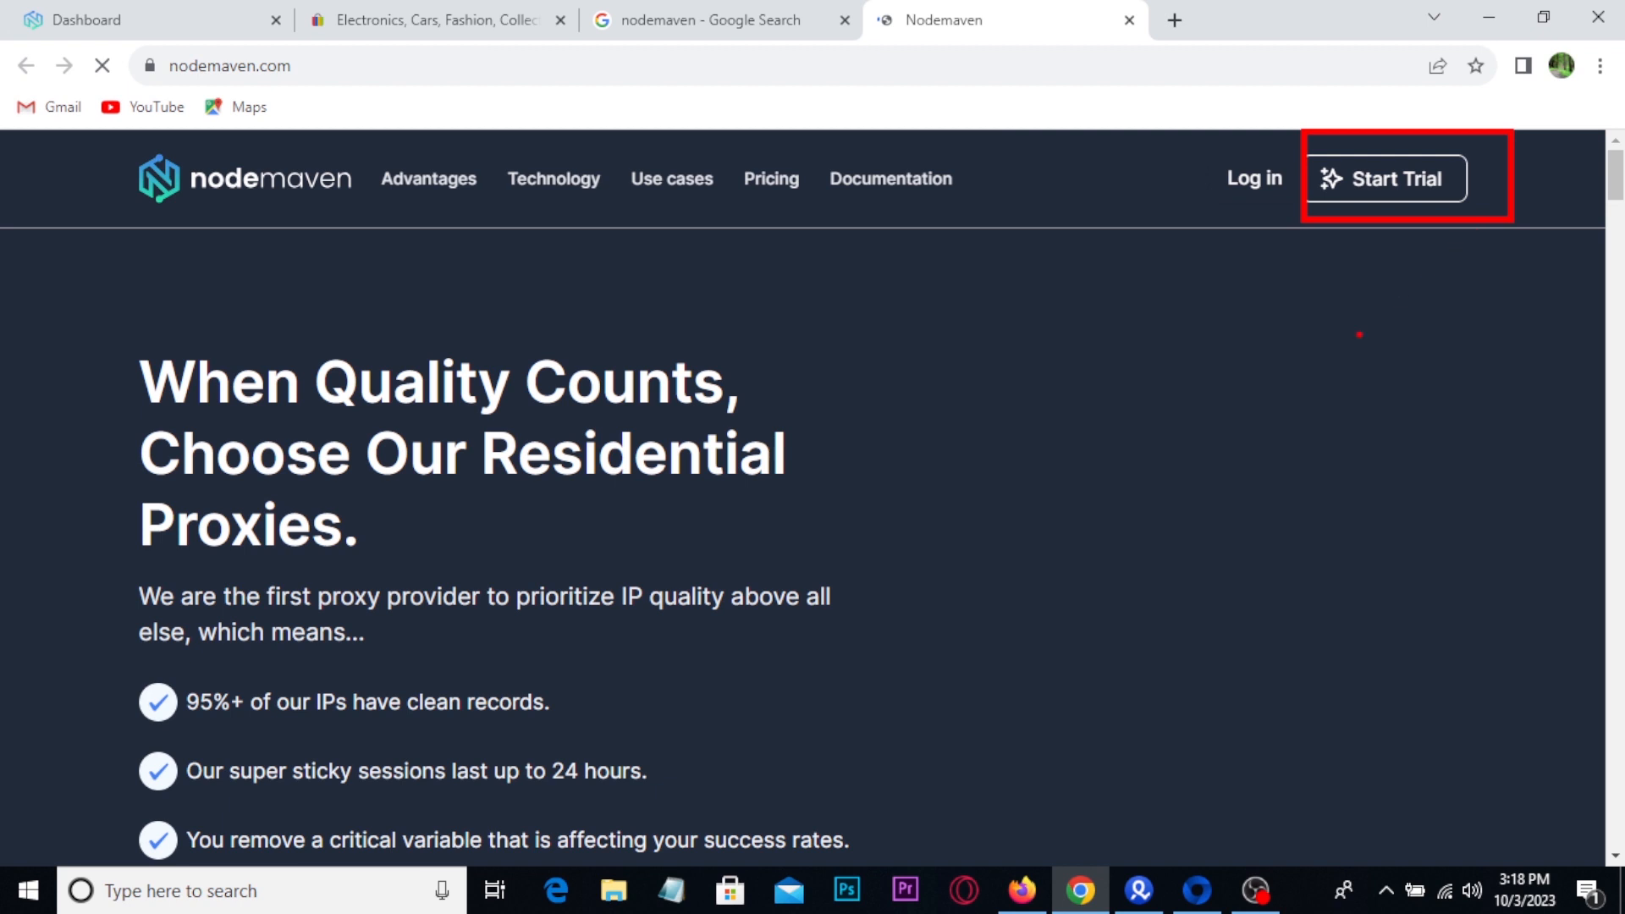
mouse_move(1334, 370)
left_mouse_down()
mouse_move(1359, 271)
mouse_move(1378, 290)
left_mouse_up()
key("Escape")
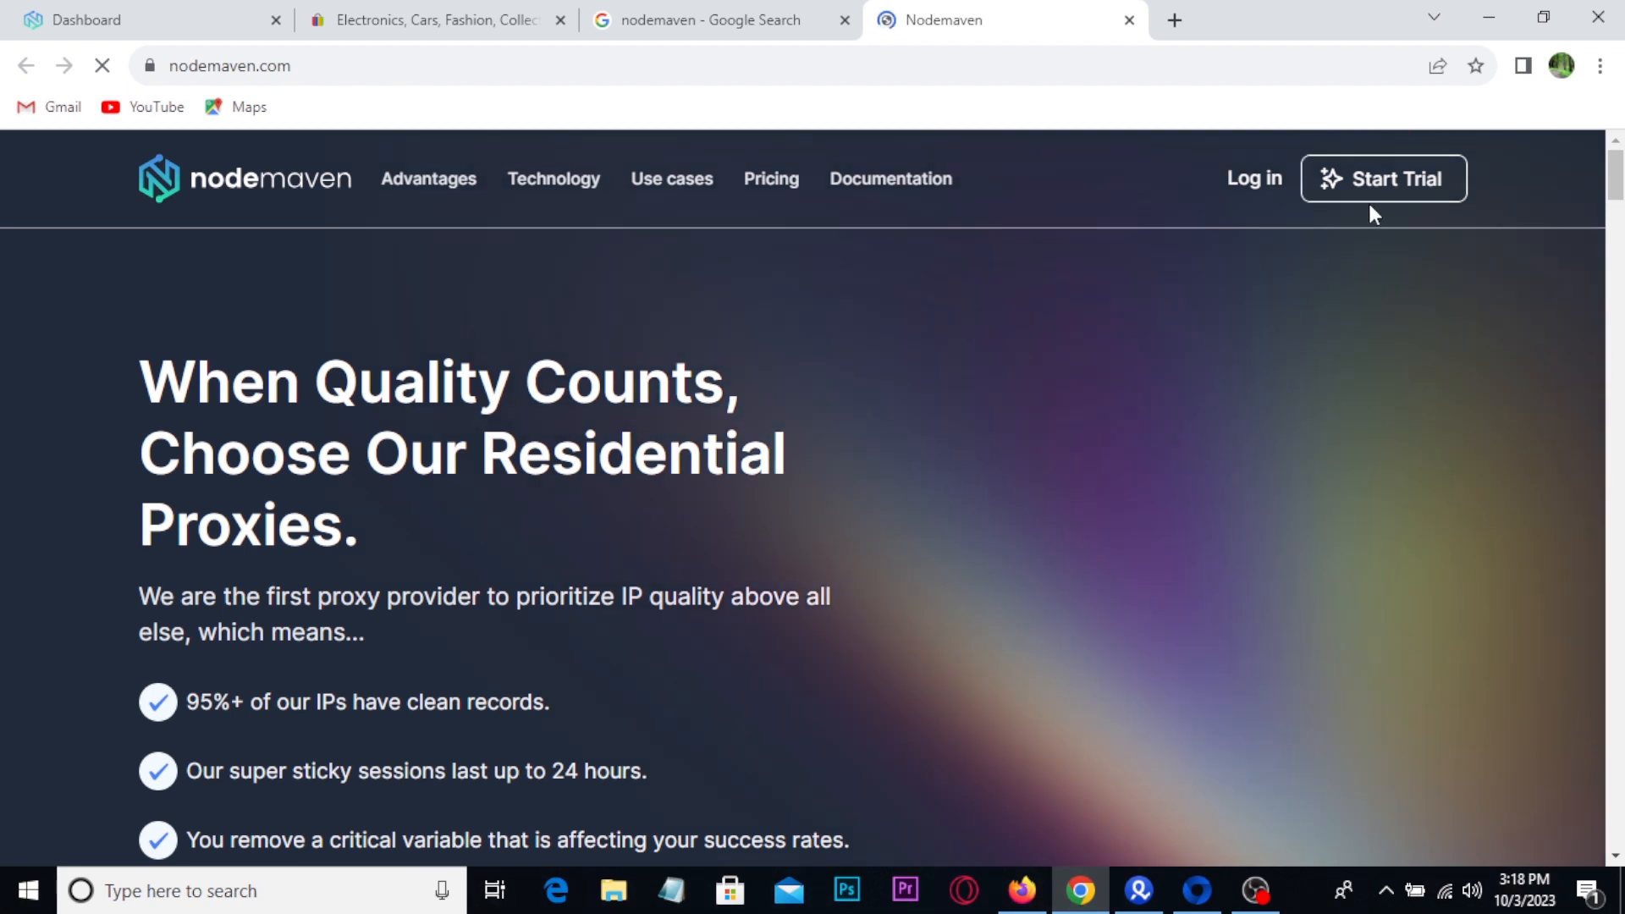
- Switch to the NodeMaven dashboard and examine the traffic statistics and the breakdown by domain
left_click(152, 12)
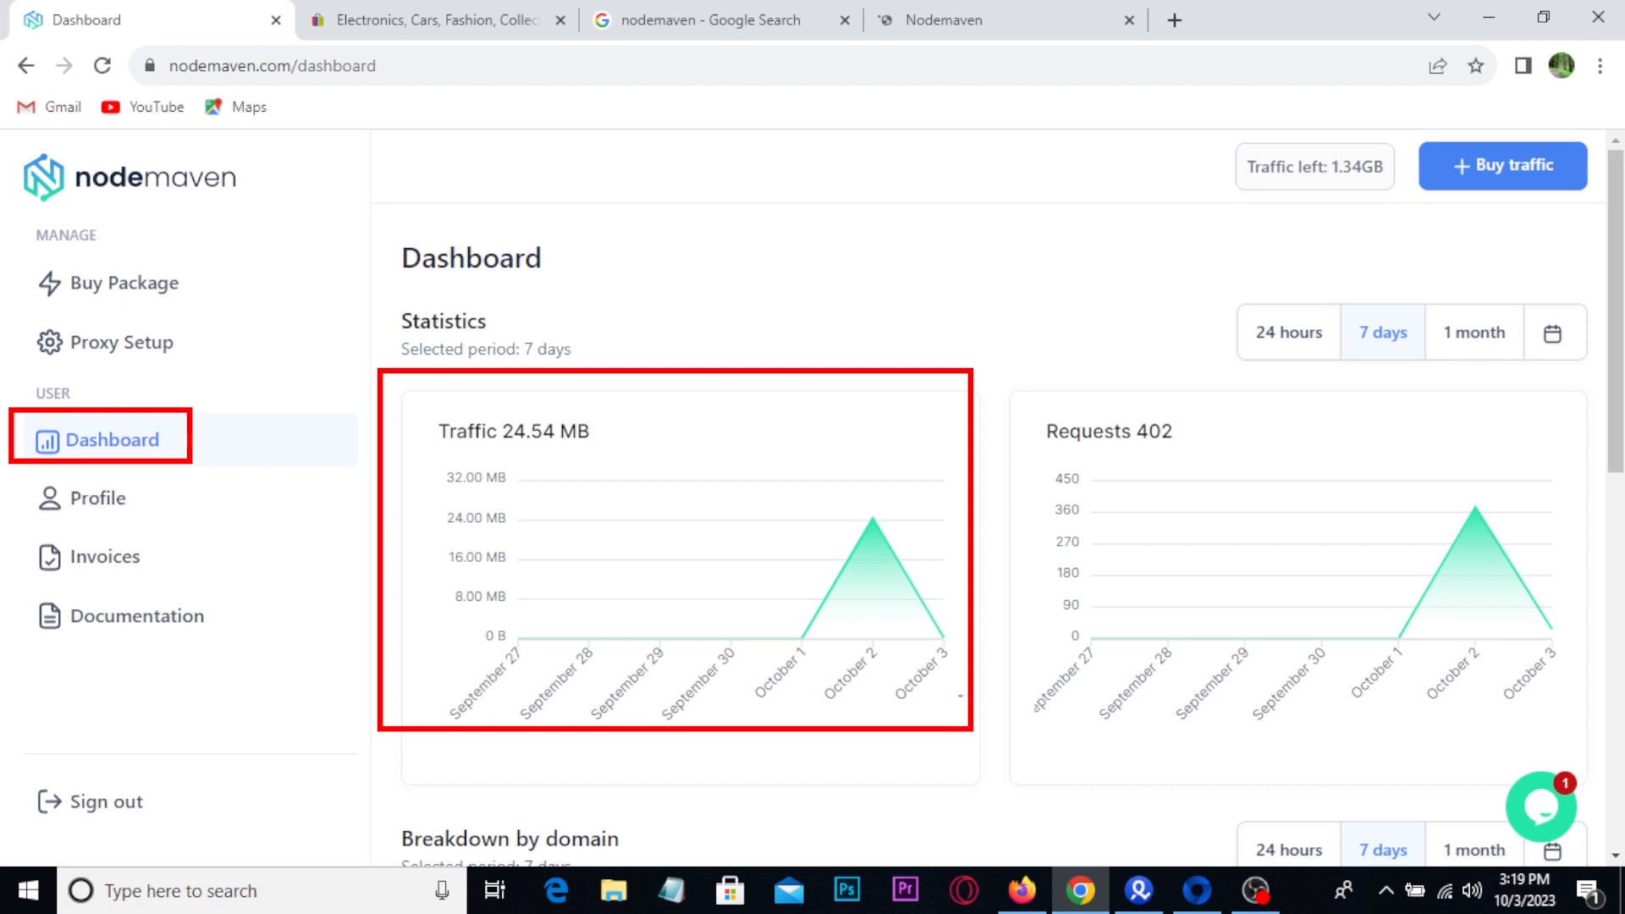
scroll(964, 671, "down", 8)
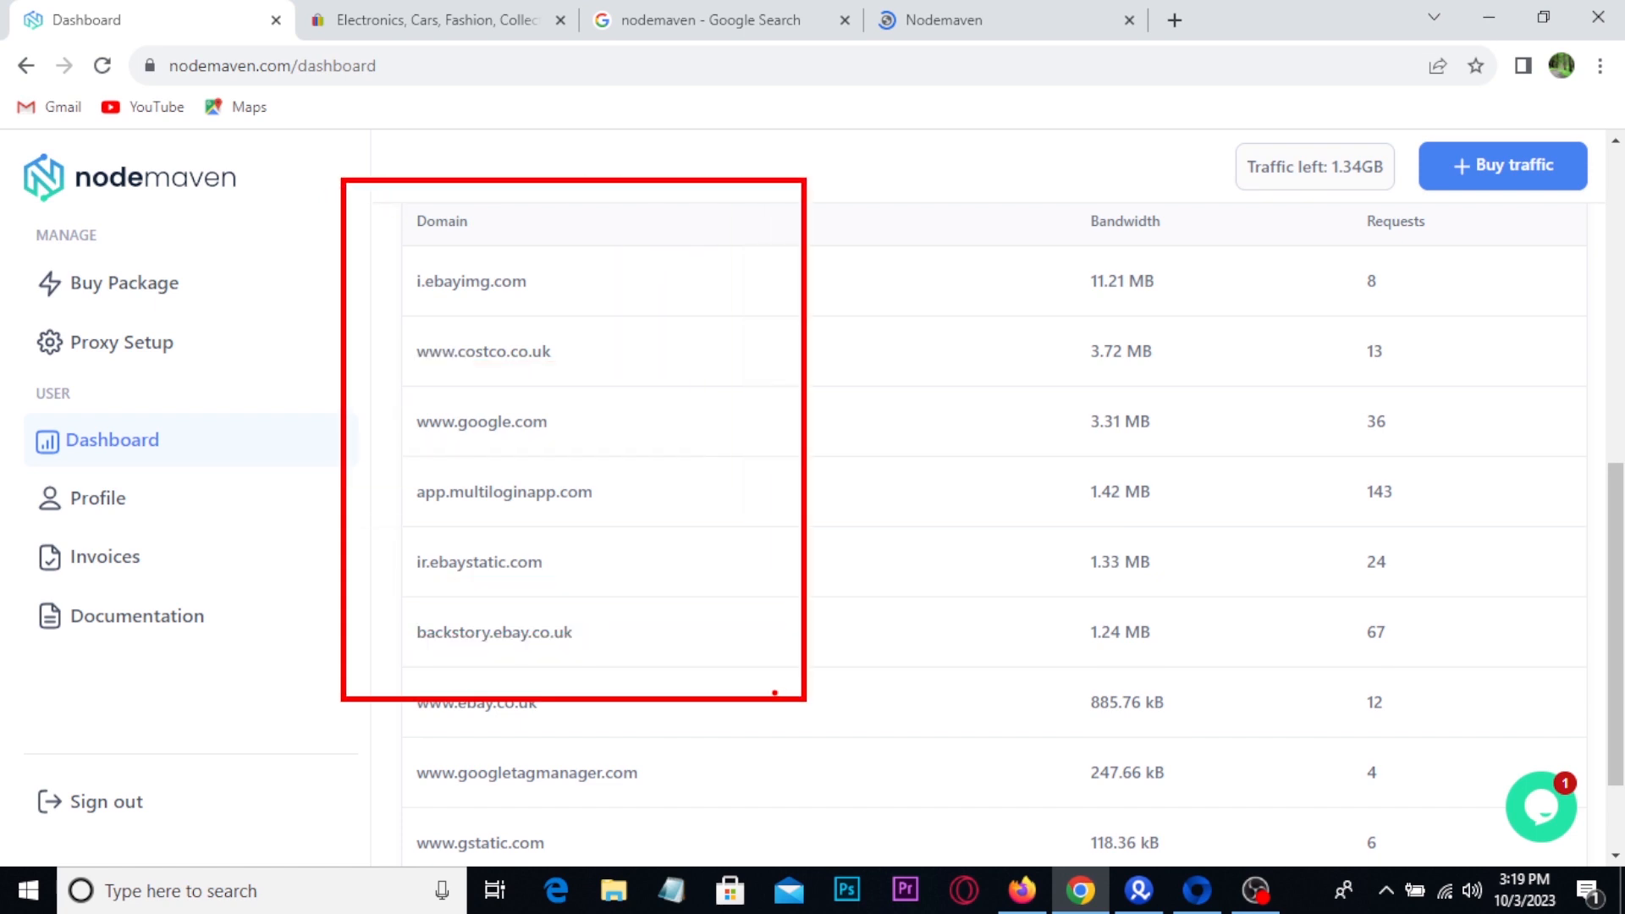
scroll(1353, 479, "down", 2)
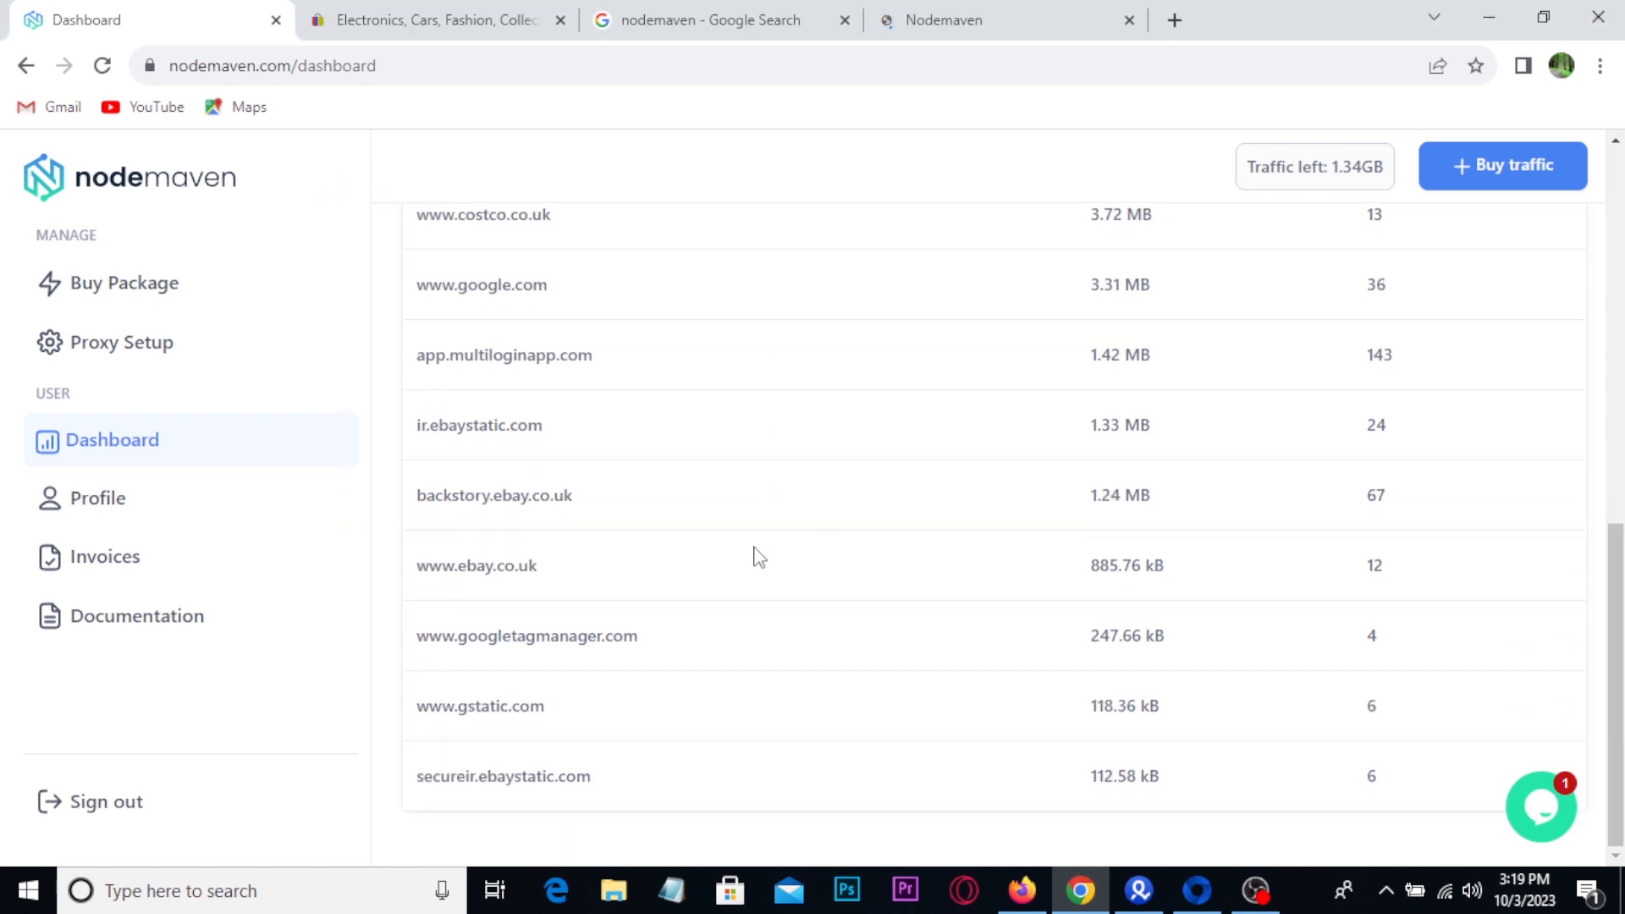
scroll(677, 722, "up", 10)
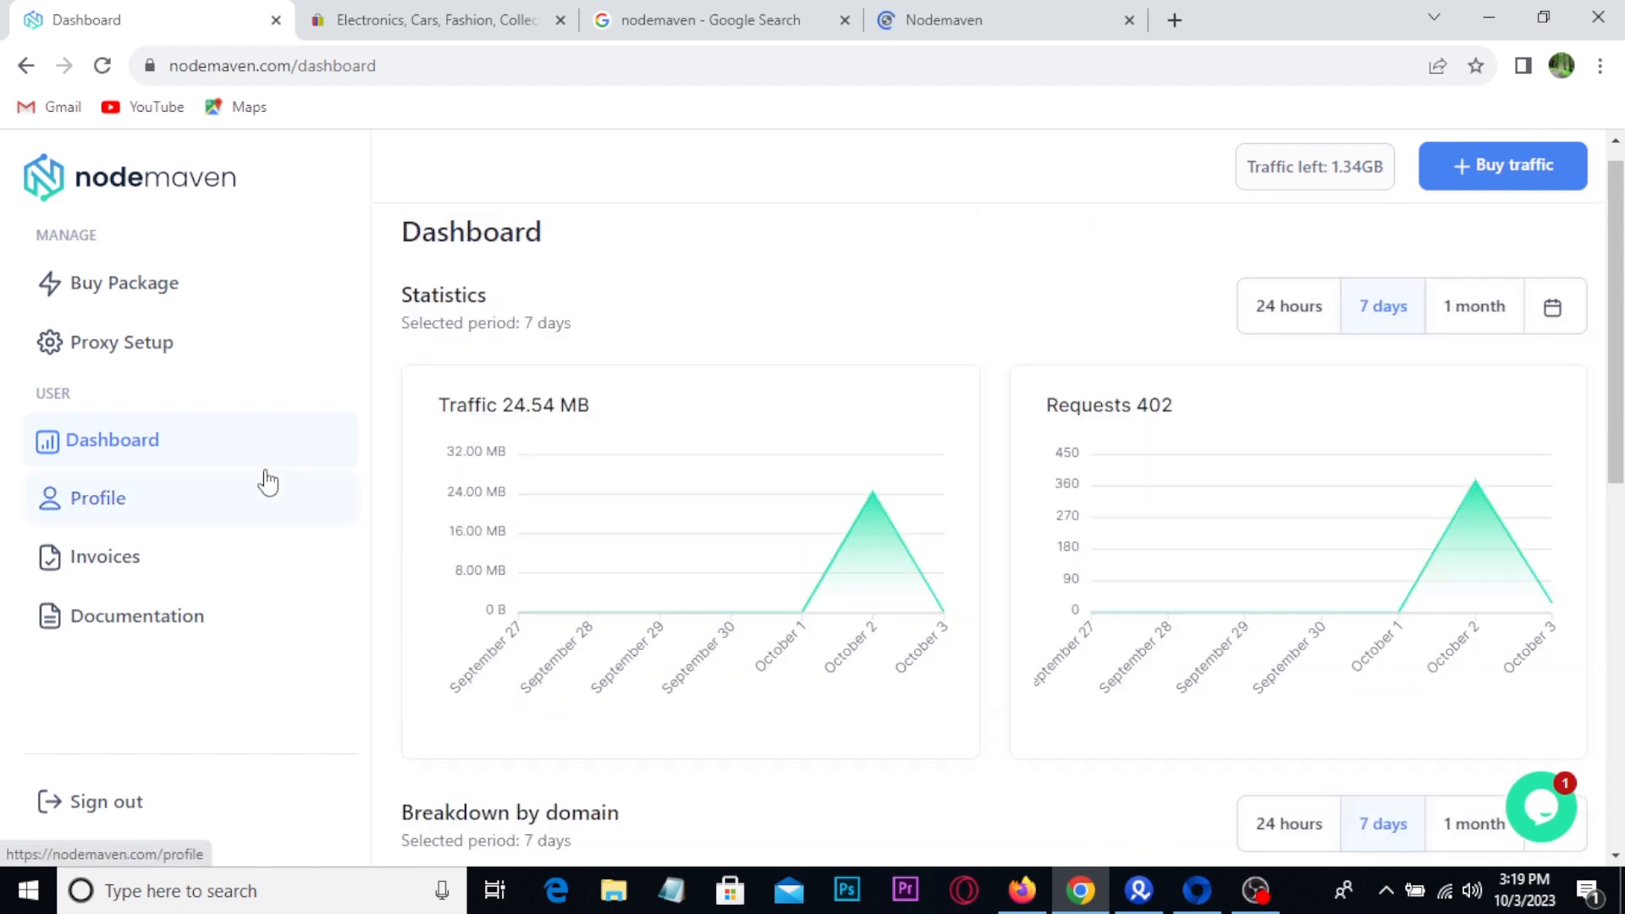
- Open the residential proxy packages, temporarily mark the €35 Light package with 5 GB of traffic, and clear the marks
left_click(143, 292)
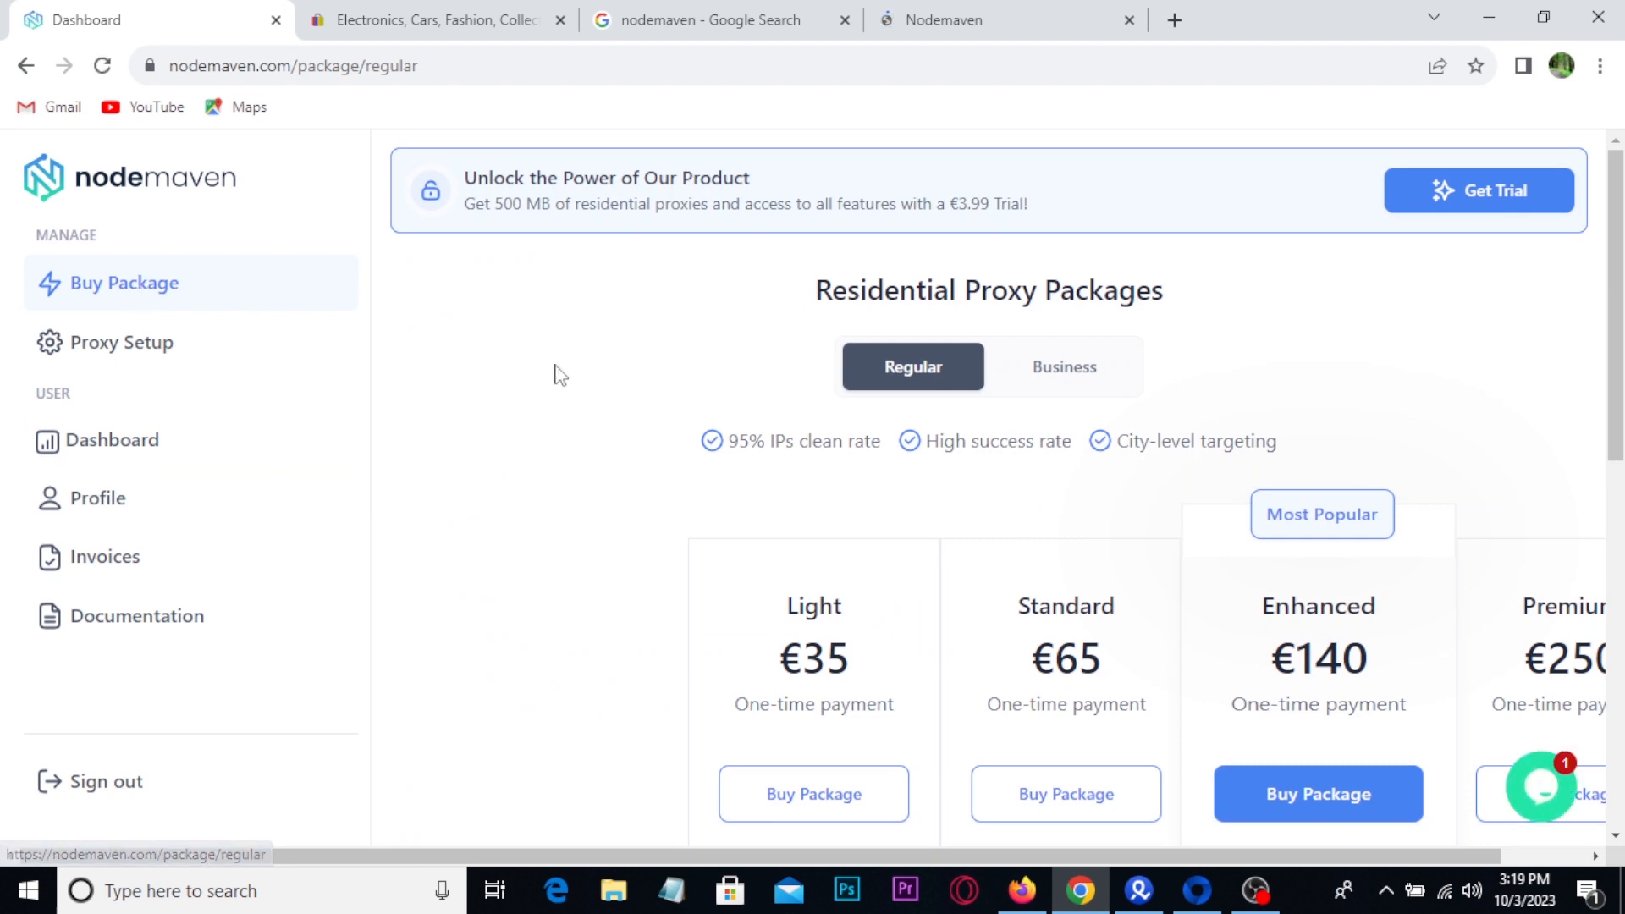
scroll(559, 375, "down", 1)
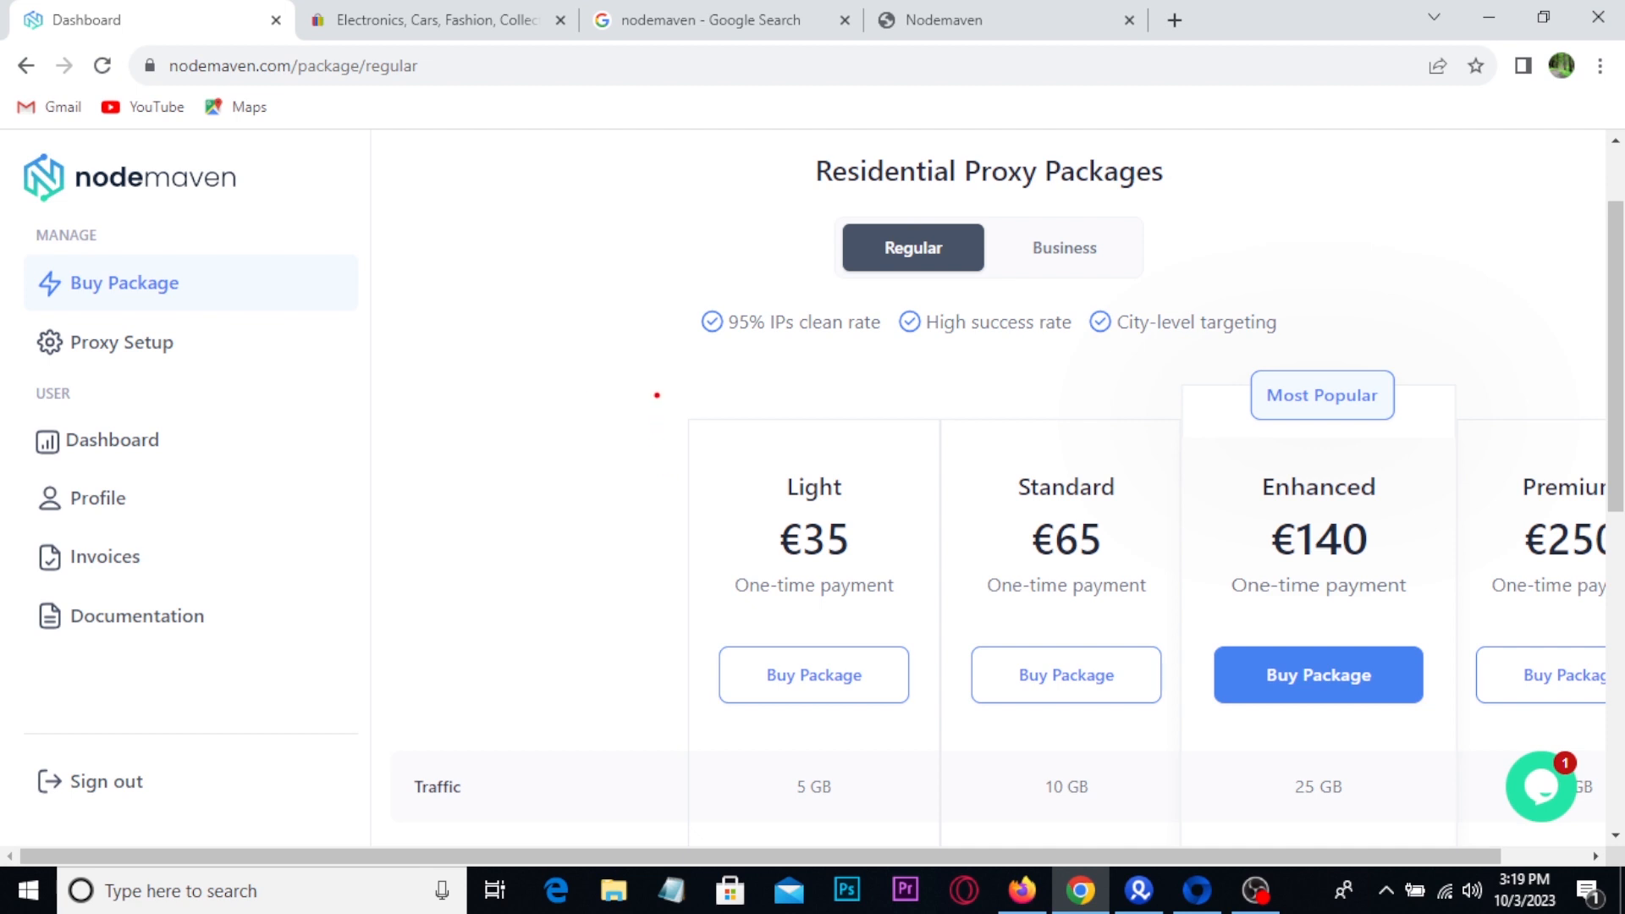
mouse_move(656, 394)
left_mouse_down()
mouse_move(799, 564)
mouse_move(963, 815)
left_mouse_up()
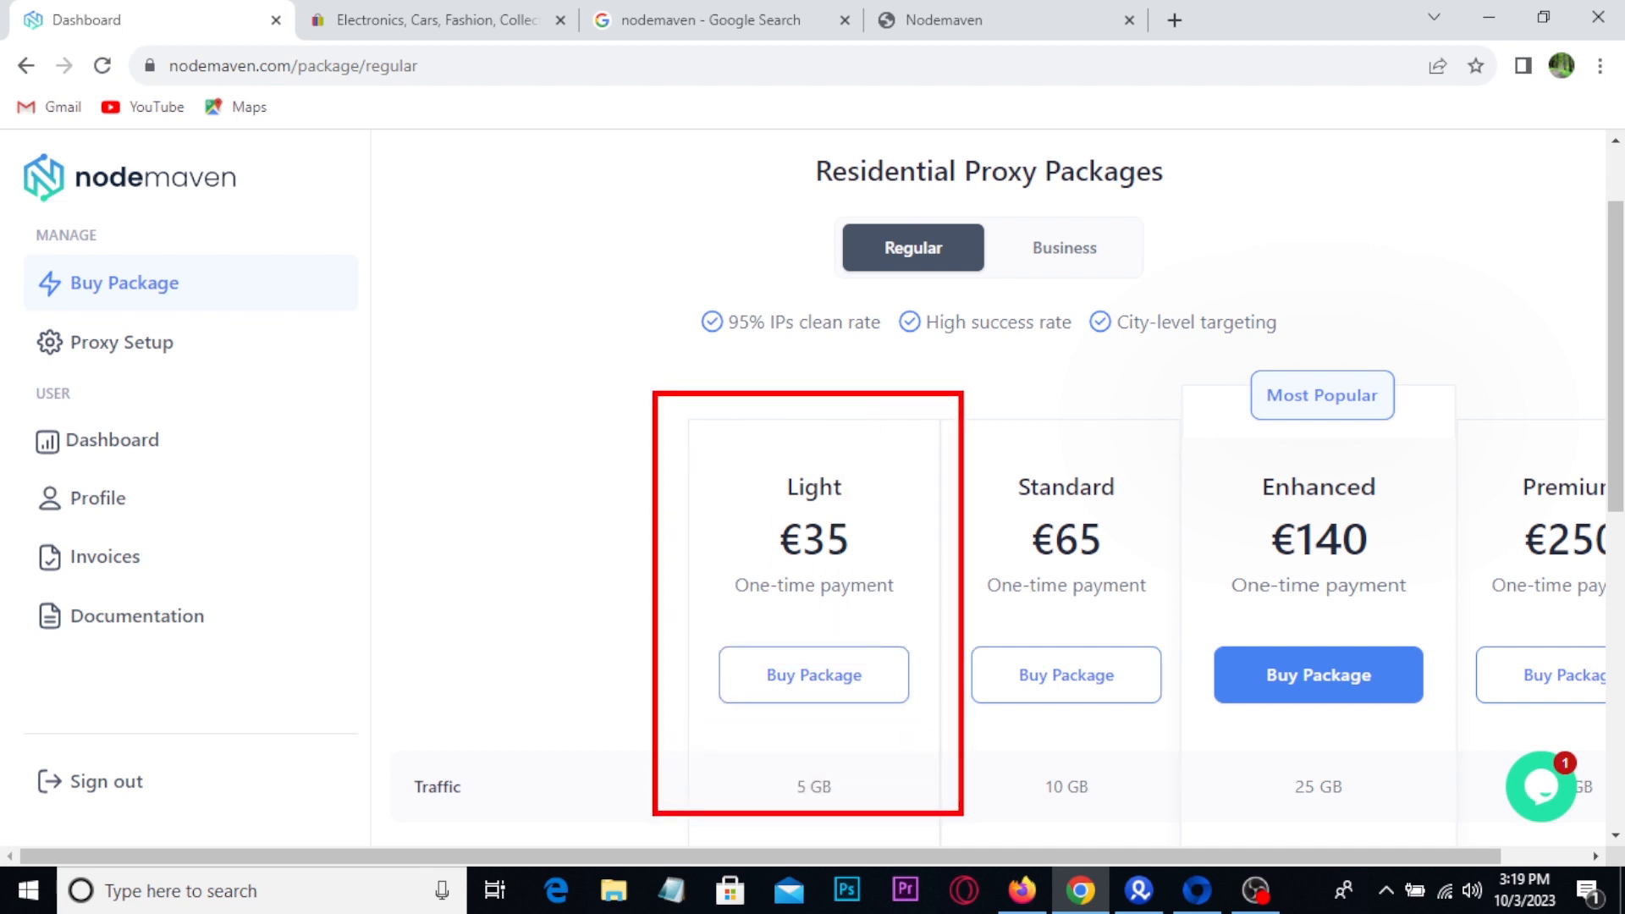
left_click_drag(903, 405, 1001, 351)
left_click_drag(724, 625, 909, 591)
key("Escape")
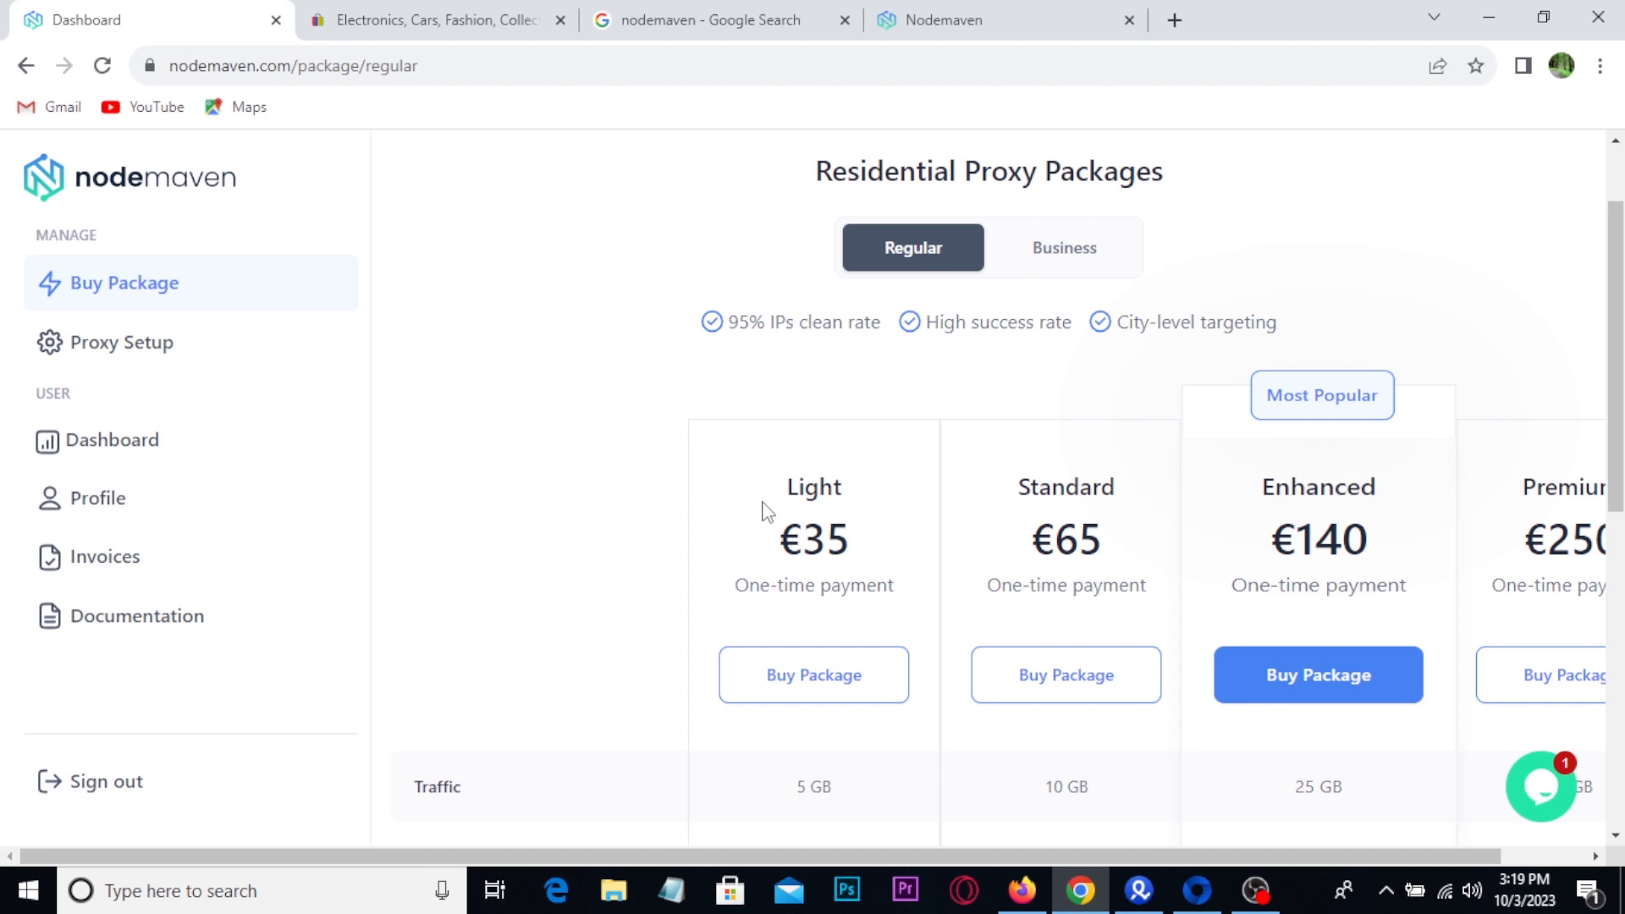
- Check the browser profile list in Multilogin, and return to Chrome to open NodeMaven's Proxy Setup page
left_click(1139, 890)
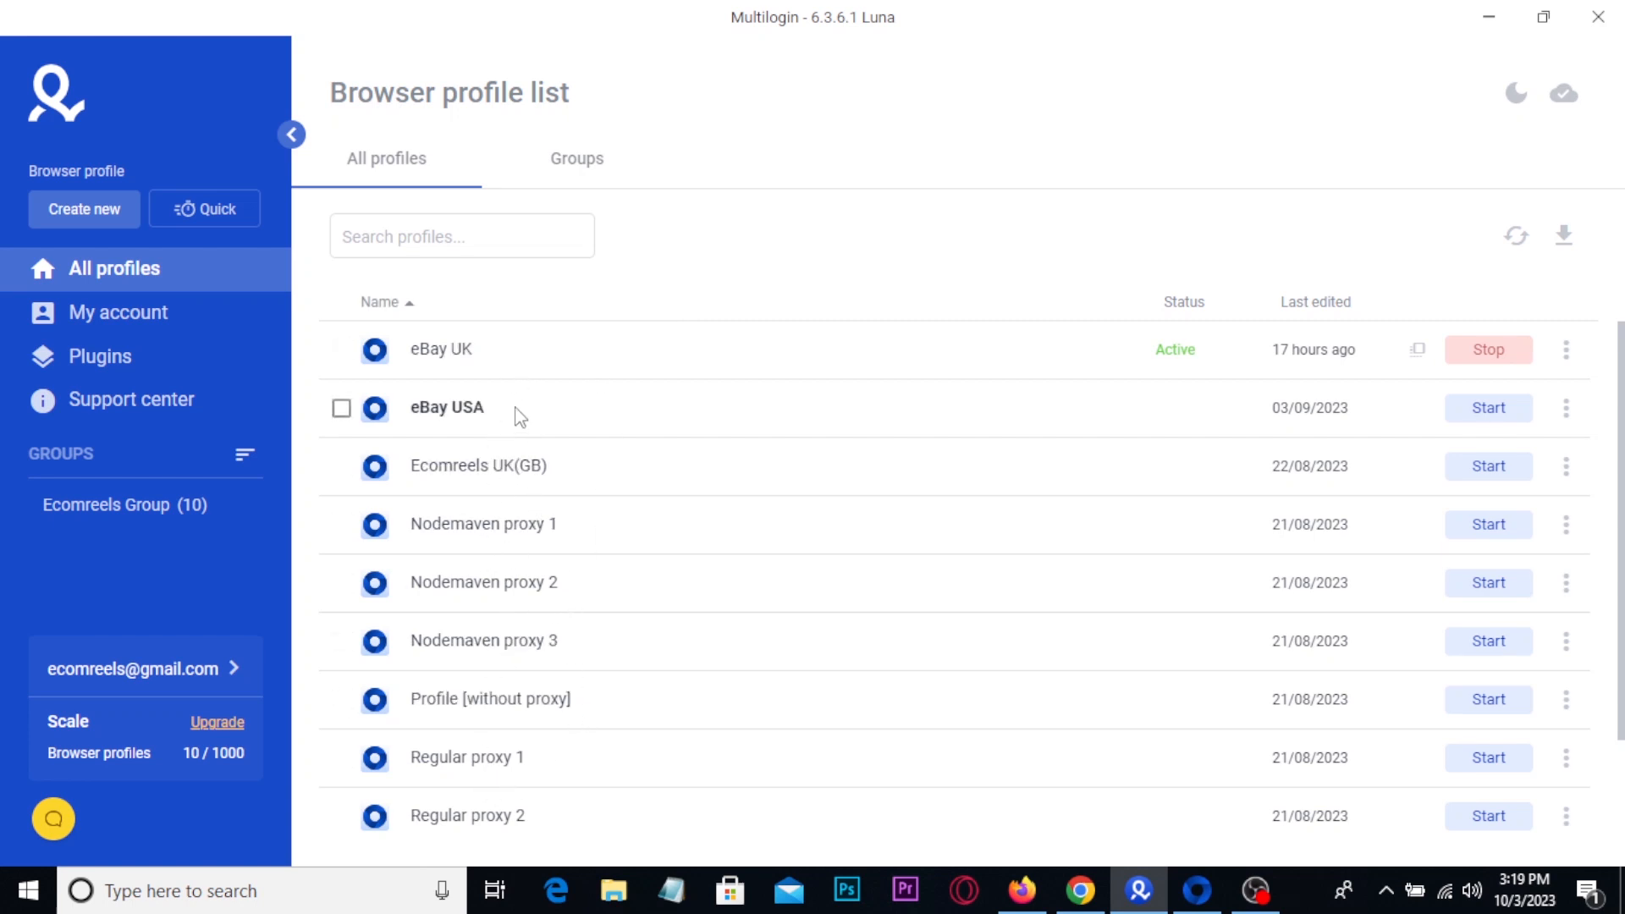
left_click(1079, 891)
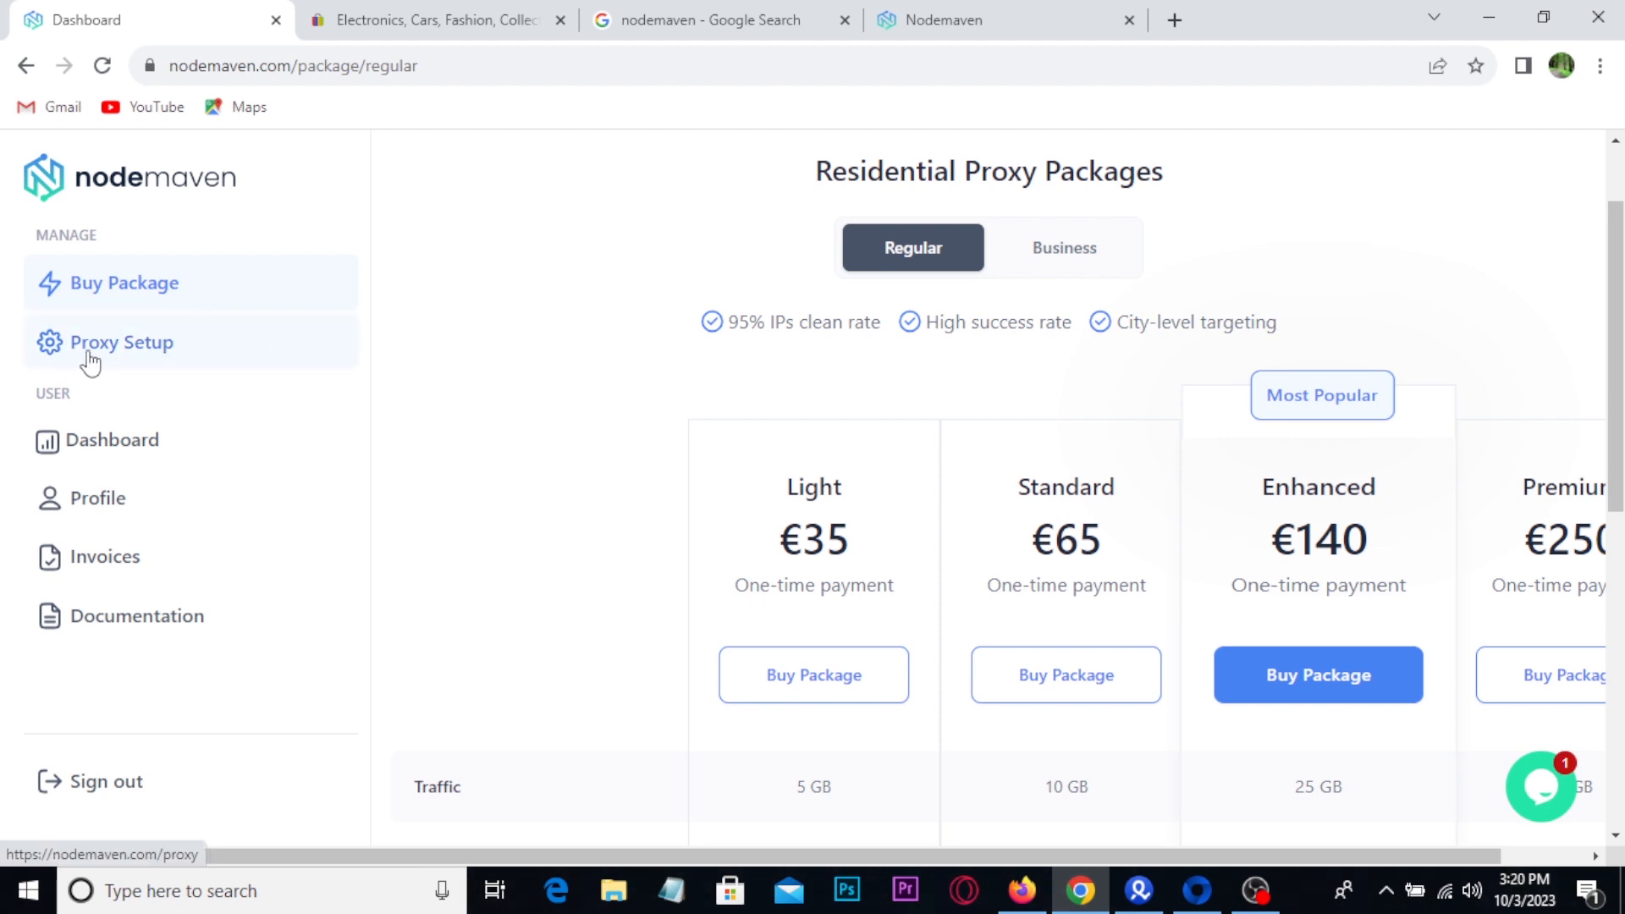
left_click(106, 353)
left_click(105, 350)
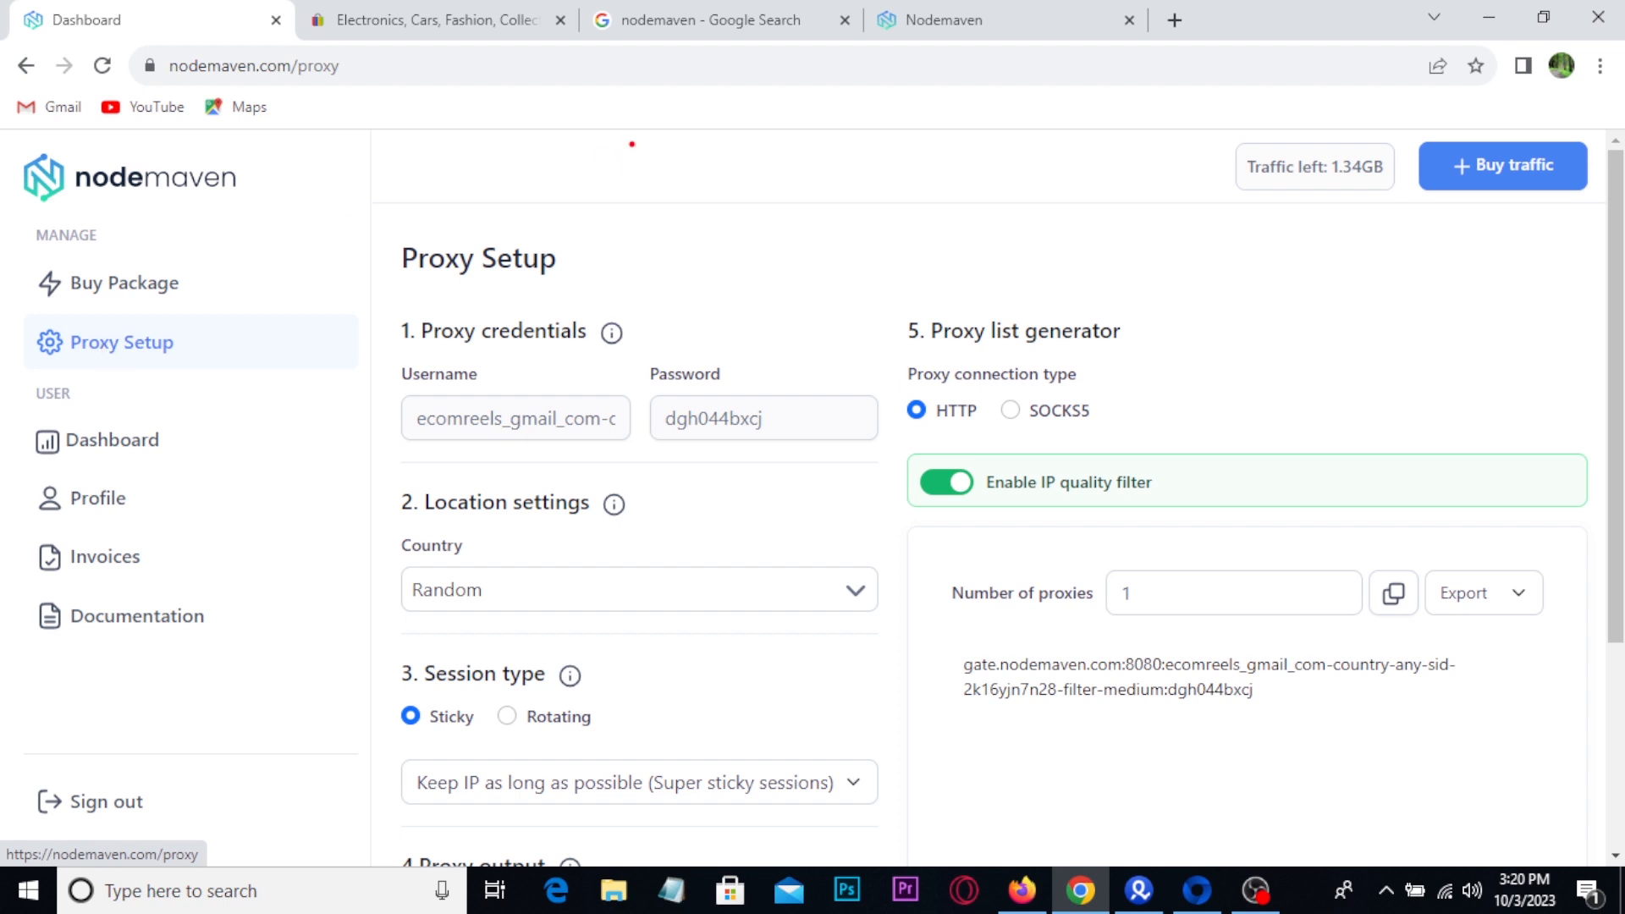
- Write UK and an underlined USA as temporary annotations over the Proxy Setup page, and clear them
mouse_move(631, 143)
left_mouse_down()
mouse_move(782, 212)
mouse_move(821, 149)
mouse_move(821, 205)
left_mouse_up()
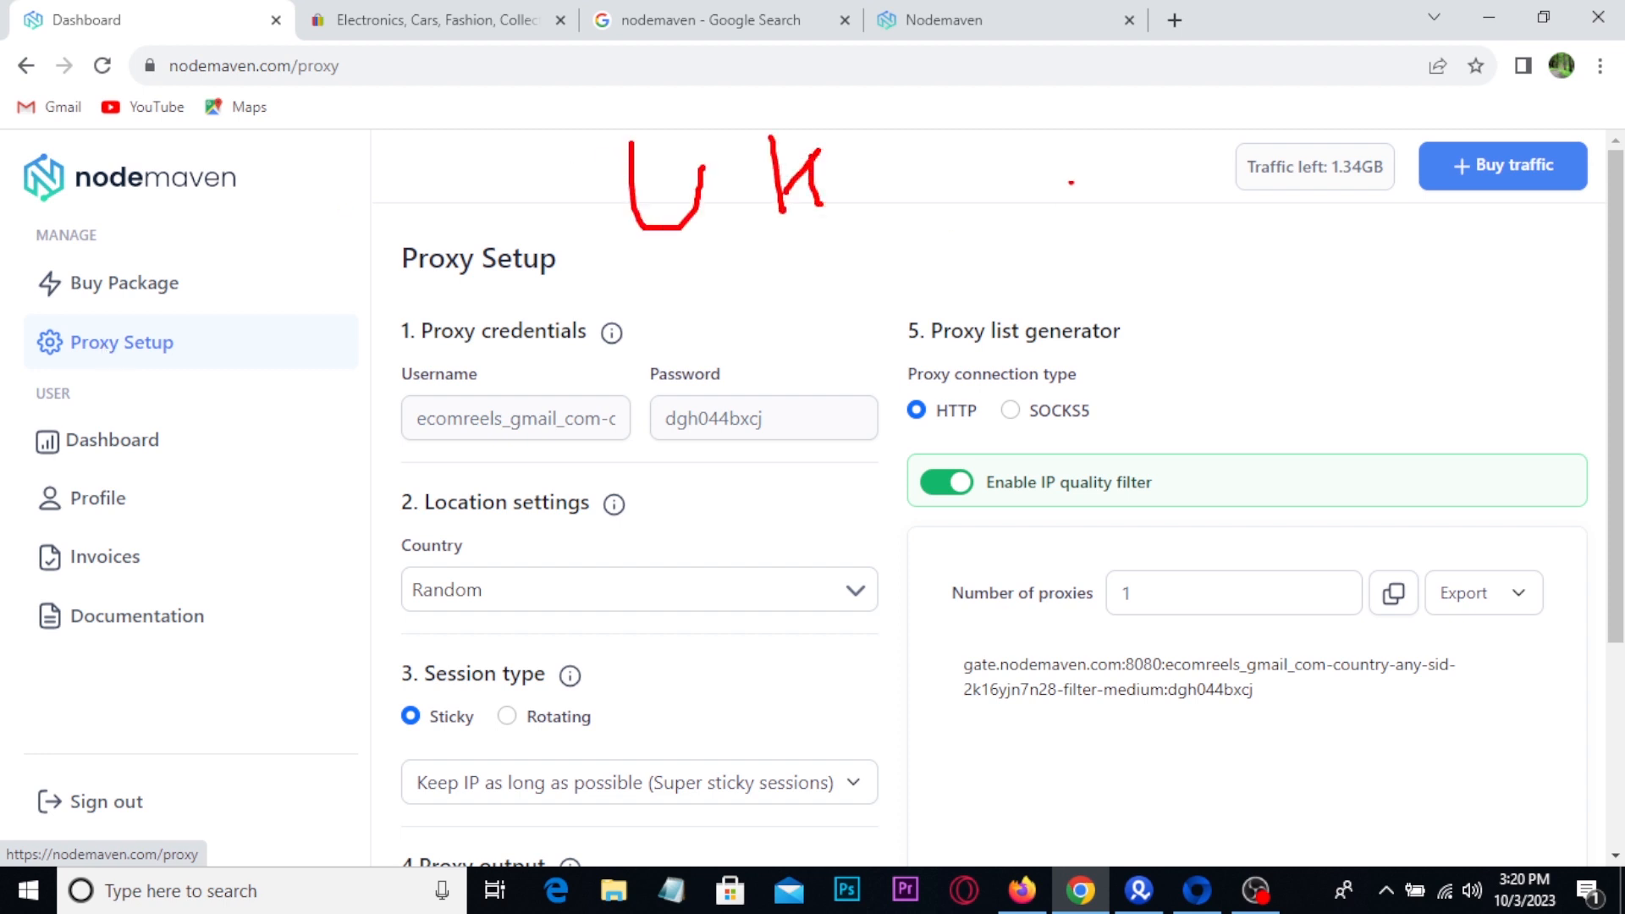
left_click_drag(1067, 156, 1141, 178)
mouse_move(1233, 145)
left_mouse_down()
mouse_move(1261, 226)
mouse_move(1246, 230)
left_mouse_up()
mouse_move(1345, 223)
left_mouse_down()
mouse_move(1349, 167)
mouse_move(1411, 218)
mouse_move(1397, 168)
left_mouse_up()
left_click_drag(1085, 280, 1330, 280)
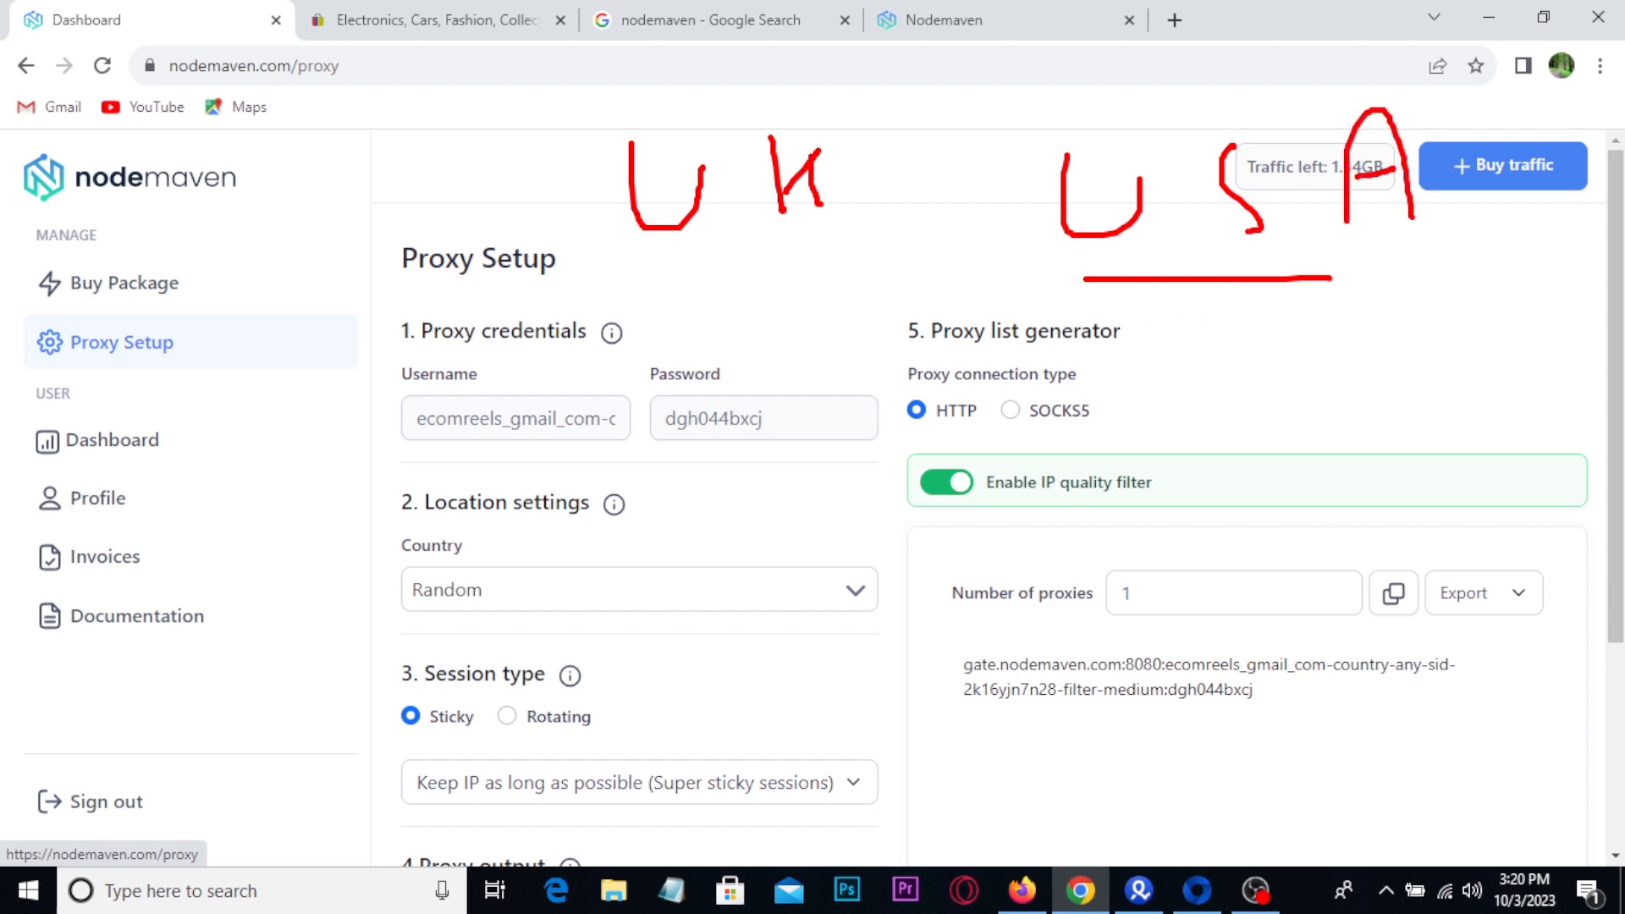
key("Escape")
- Examine the proxy credentials and the proxy connection type, marking each temporarily and clearing the marks
scroll(474, 440, "down", 2)
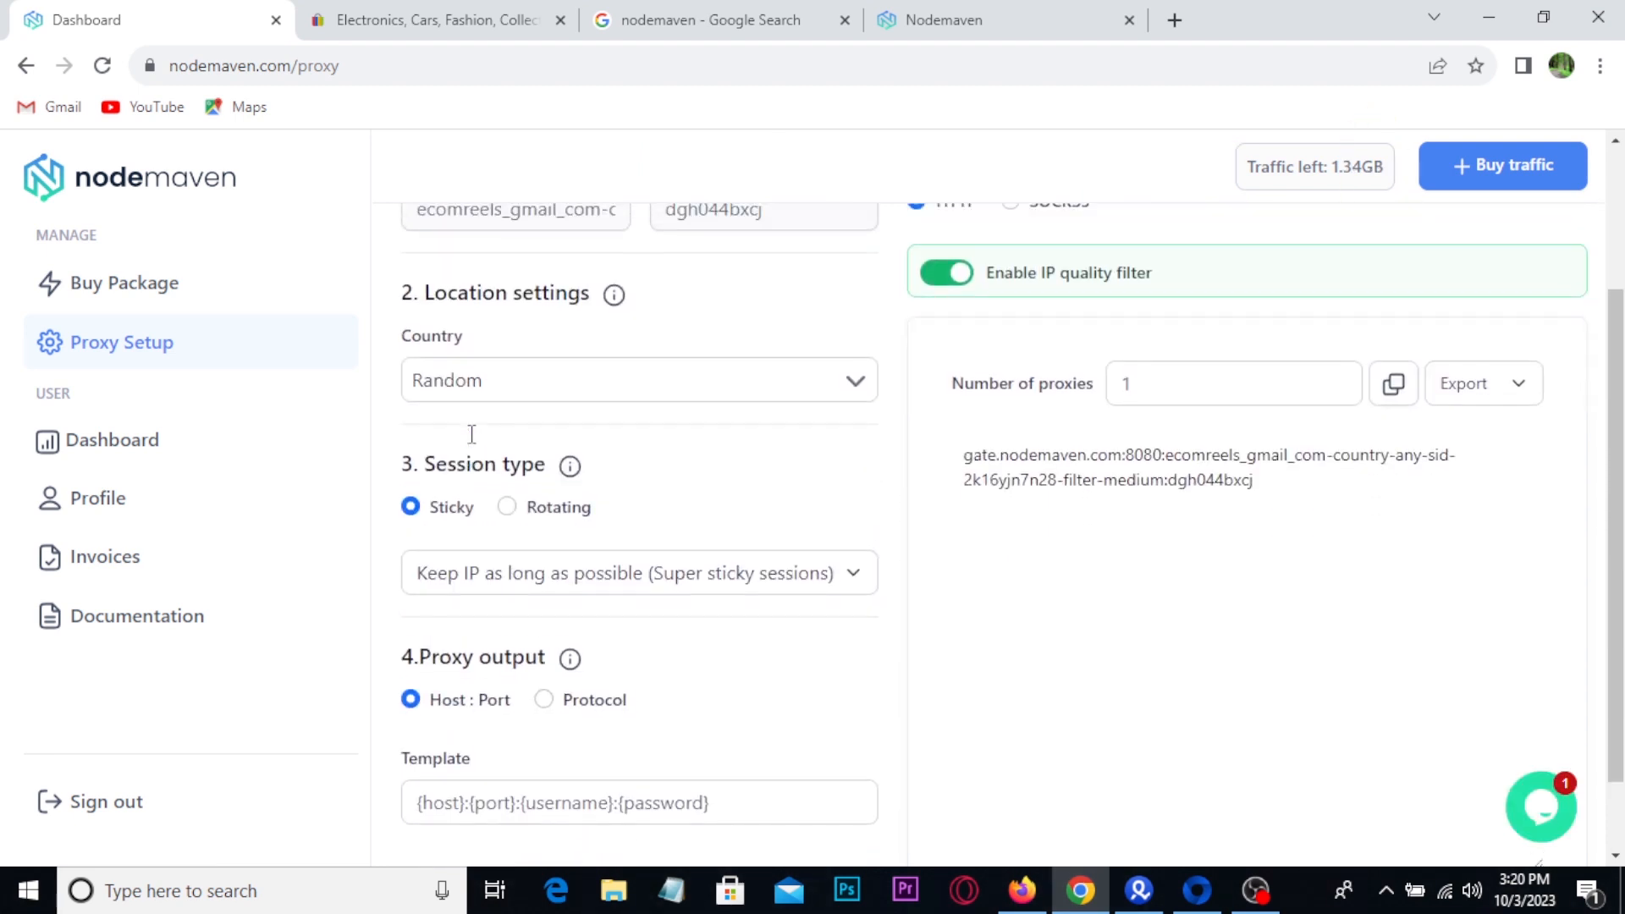
scroll(469, 442, "up", 2)
left_click_drag(357, 368, 489, 437)
left_click_drag(637, 348, 802, 463)
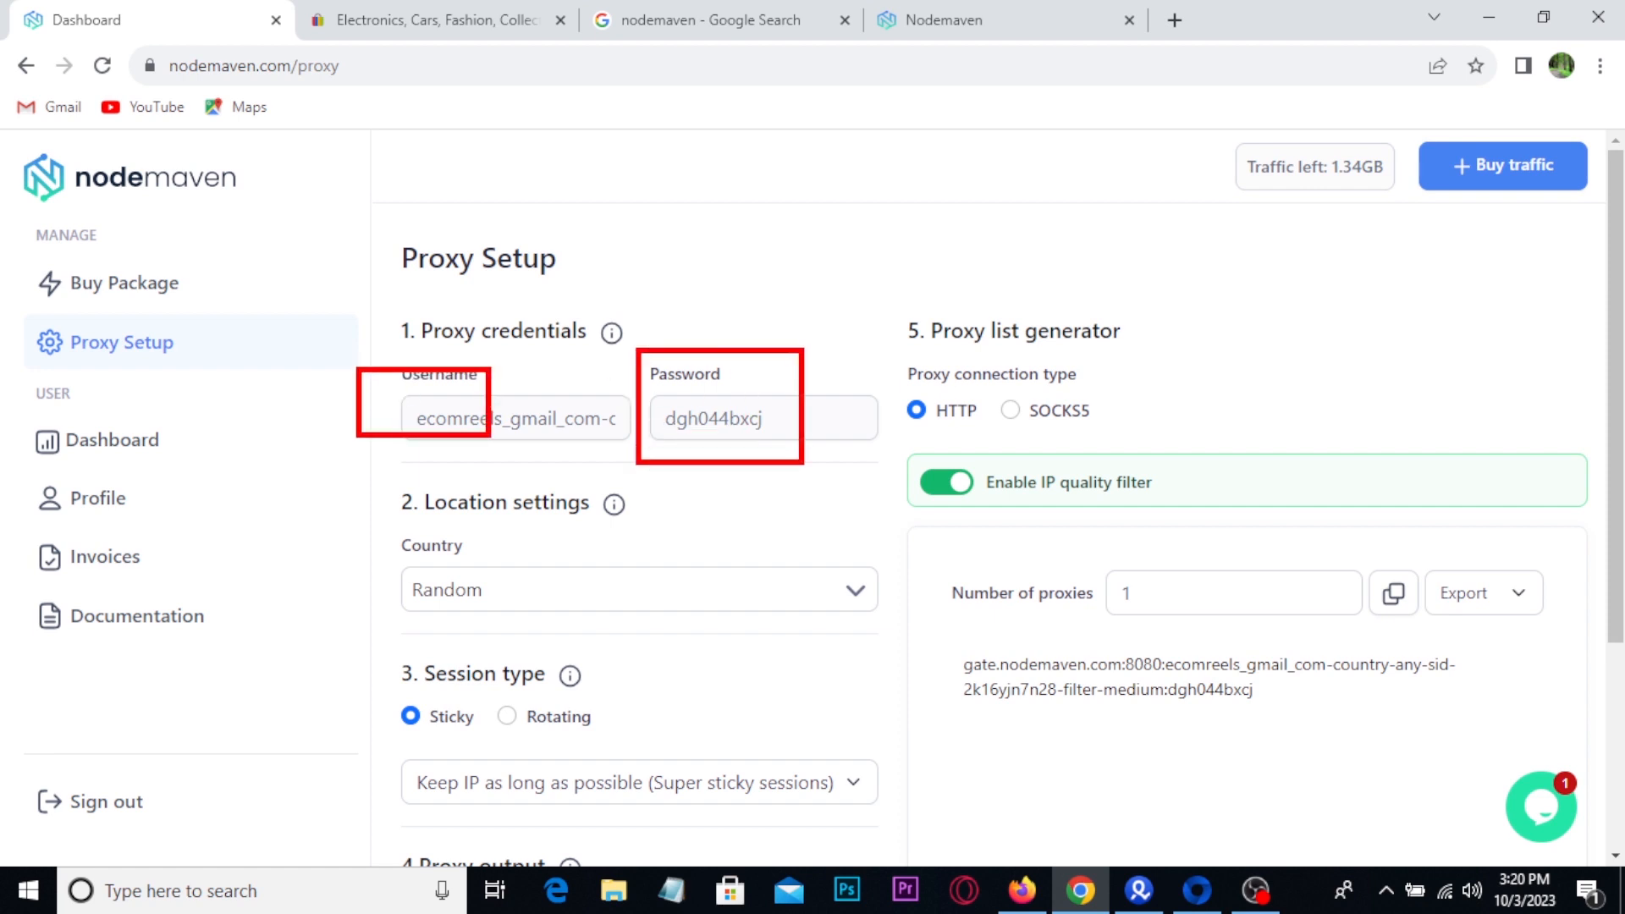
key("Escape")
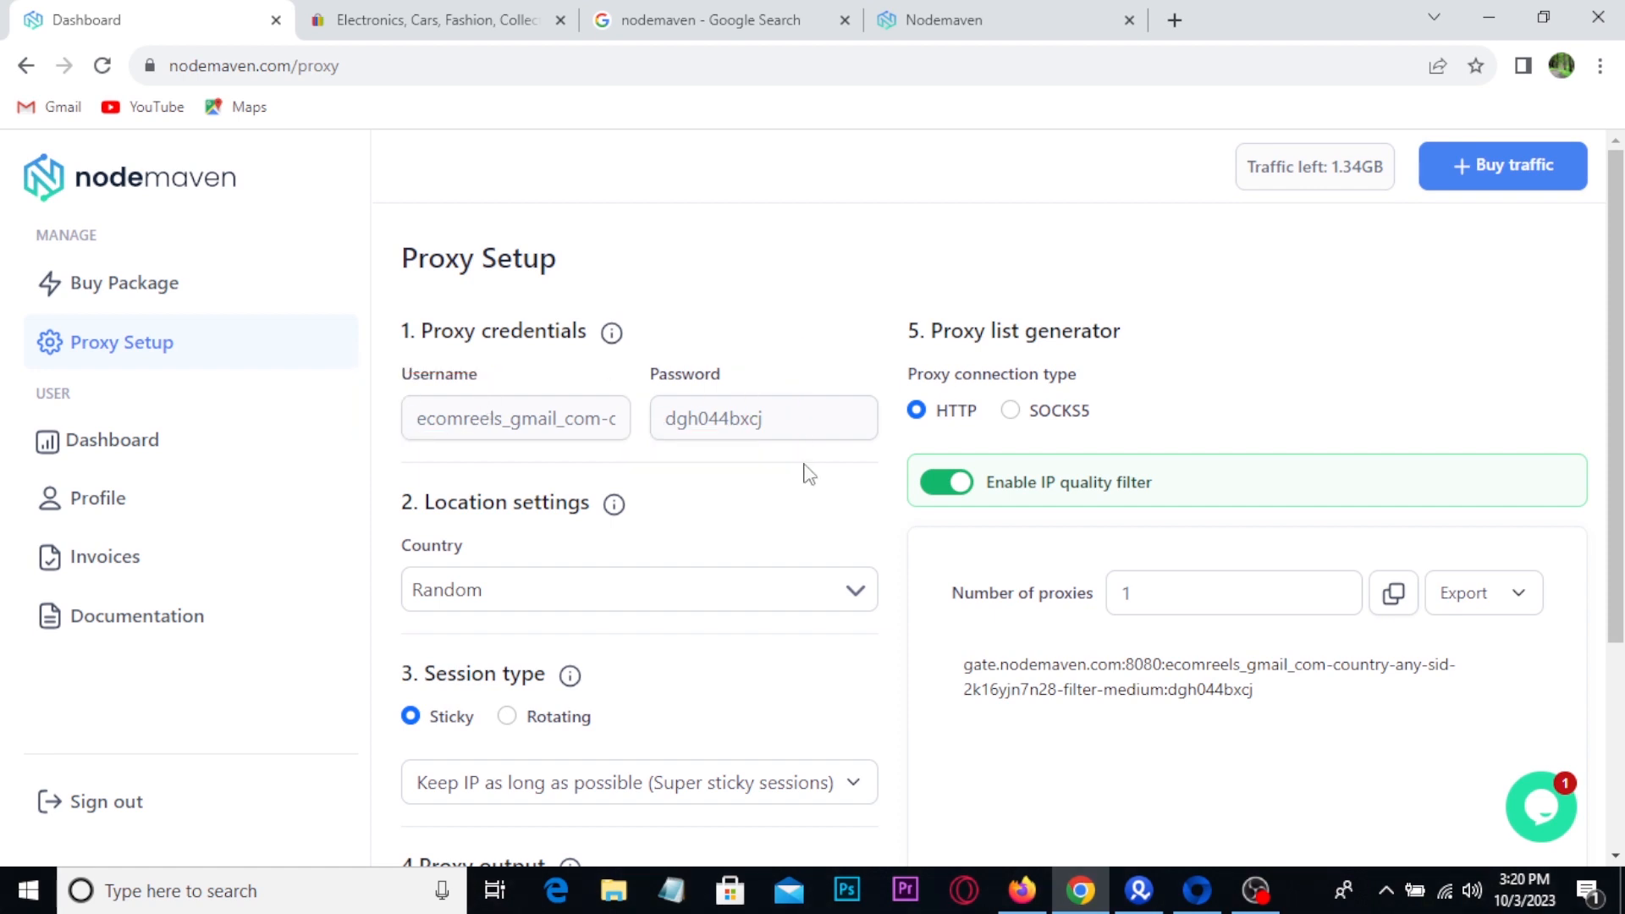
mouse_move(885, 380)
left_mouse_down()
mouse_move(979, 438)
mouse_move(1056, 372)
left_mouse_up()
key("Escape")
- Temporarily mark the country setting in the location settings, clear the mark, and set the proxy country to United Kingdom
scroll(779, 487, "down", 3)
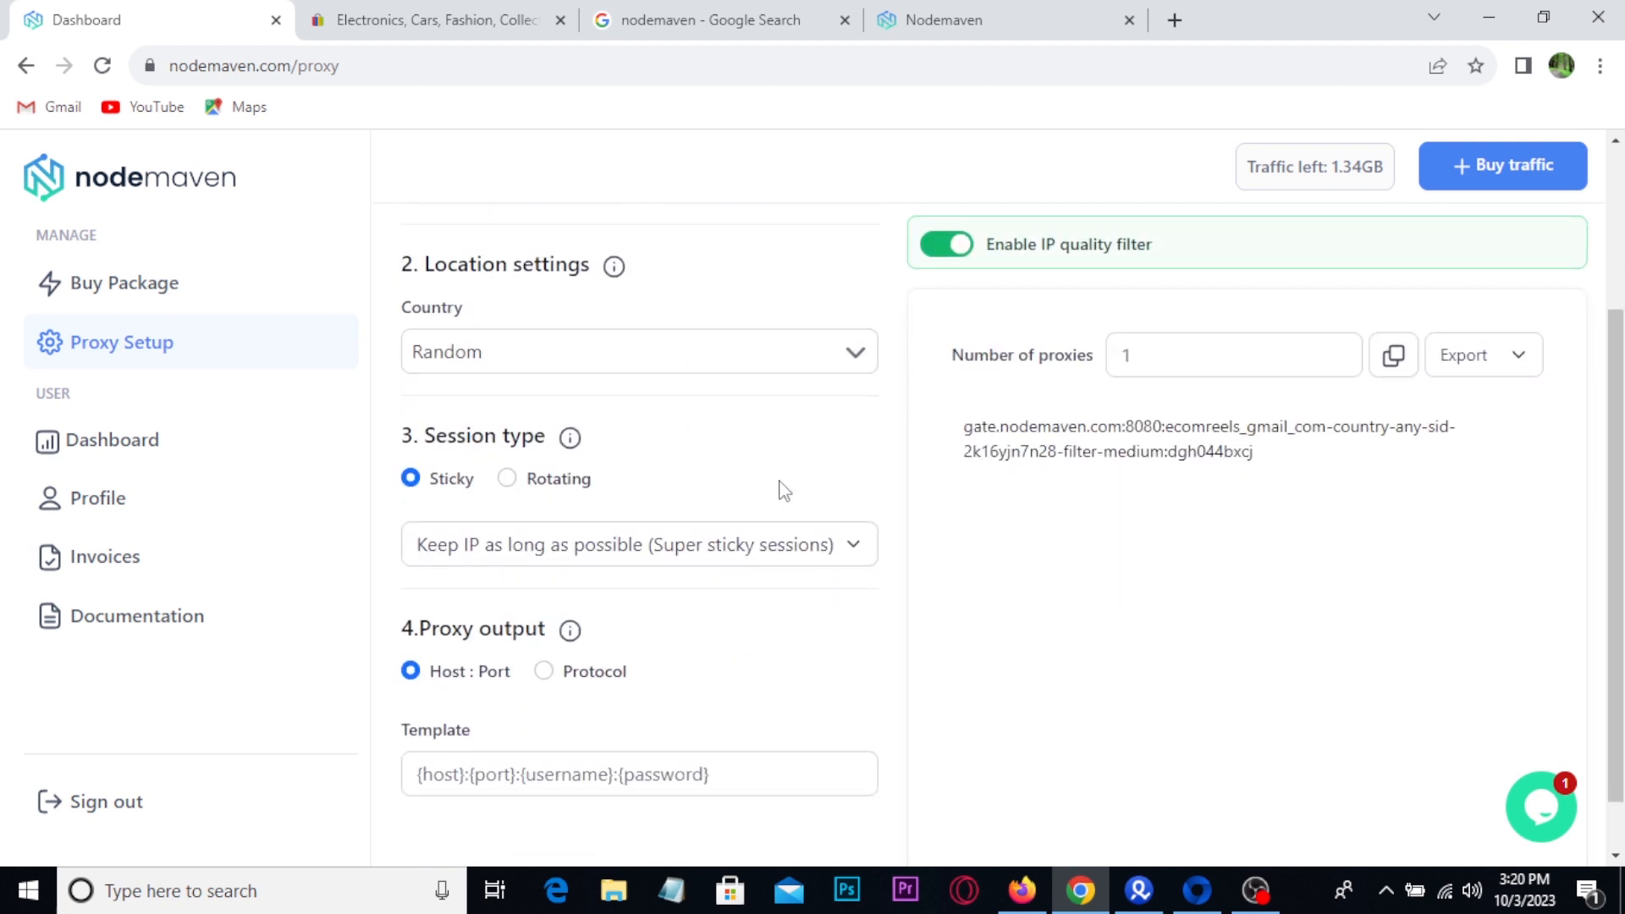
key("ctrl+2")
left_click_drag(381, 274, 544, 421)
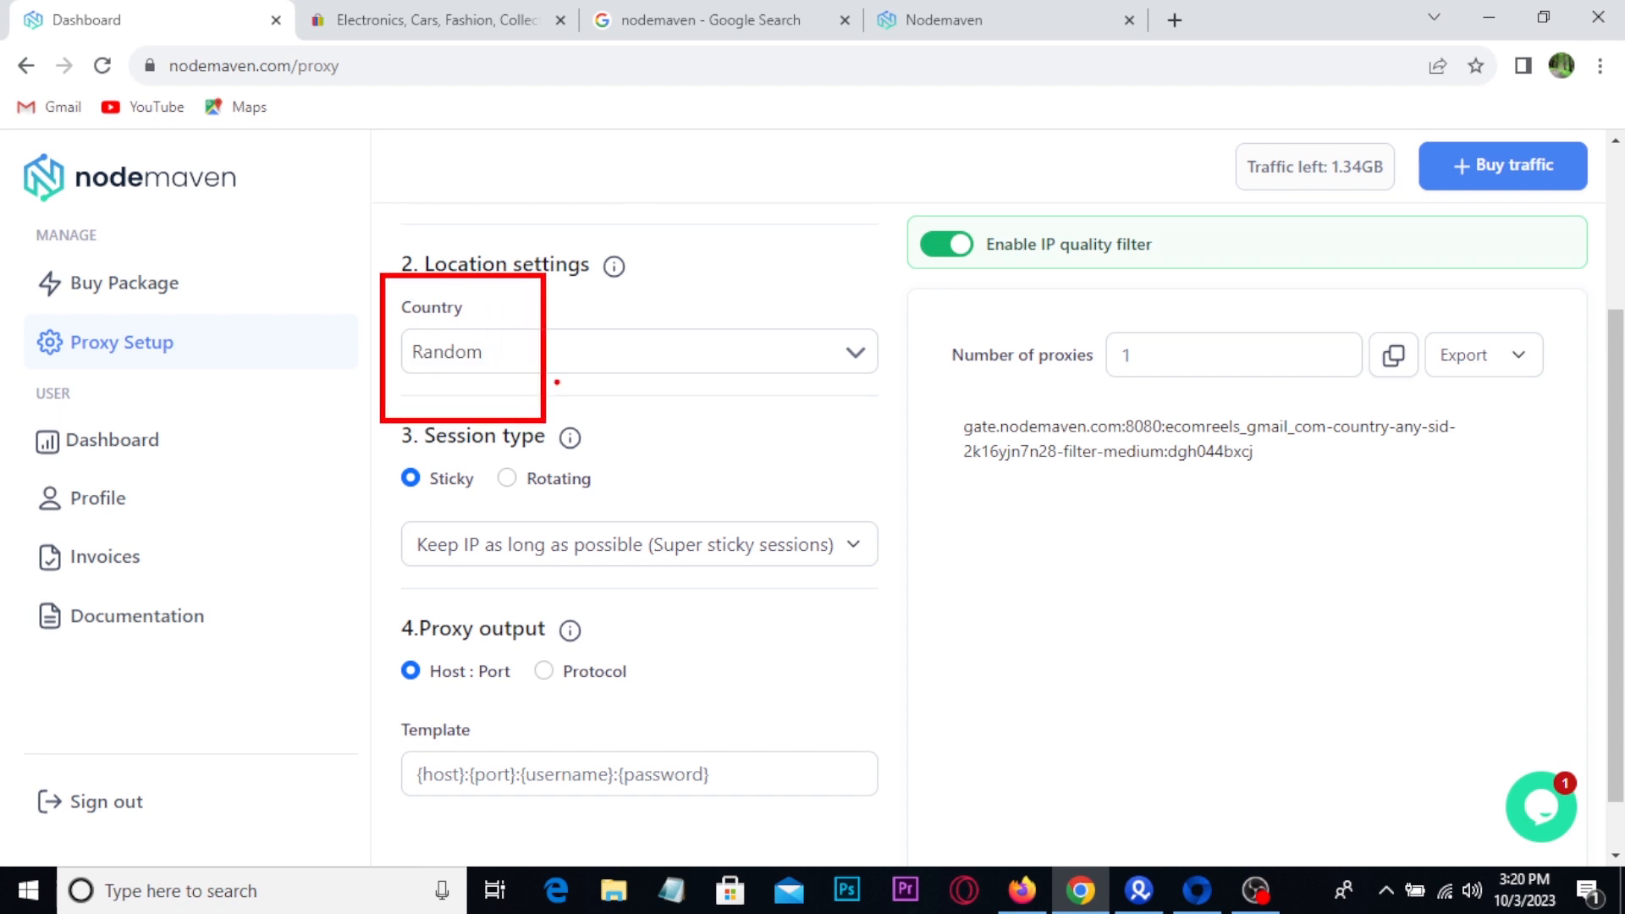
key("Escape")
left_click(562, 359)
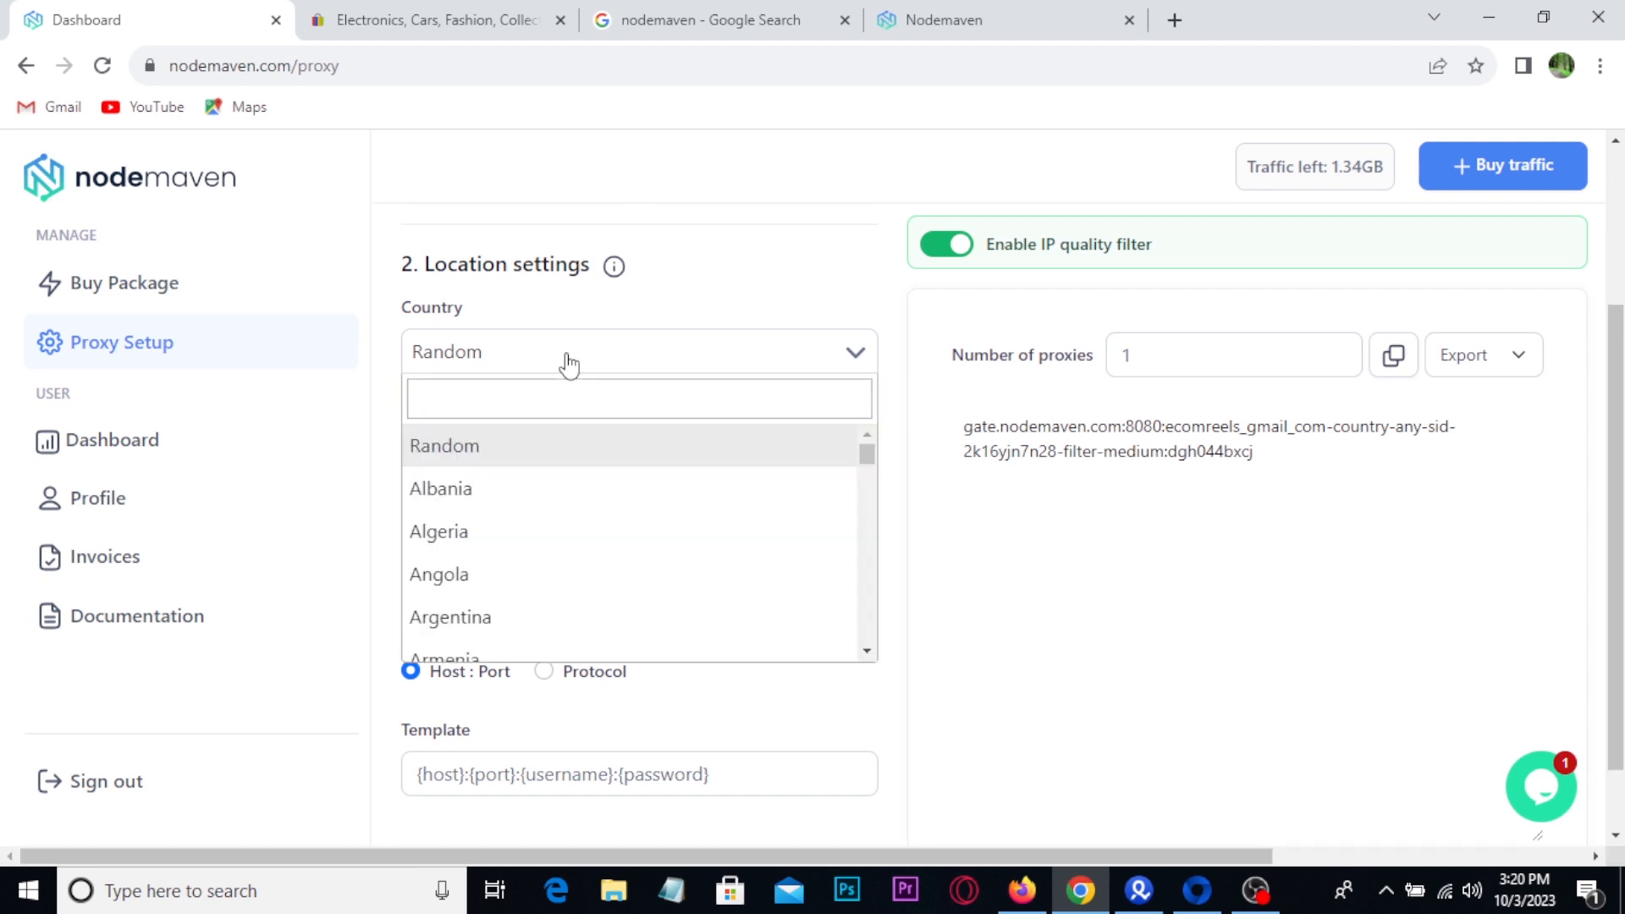
left_click(442, 399)
type("unit")
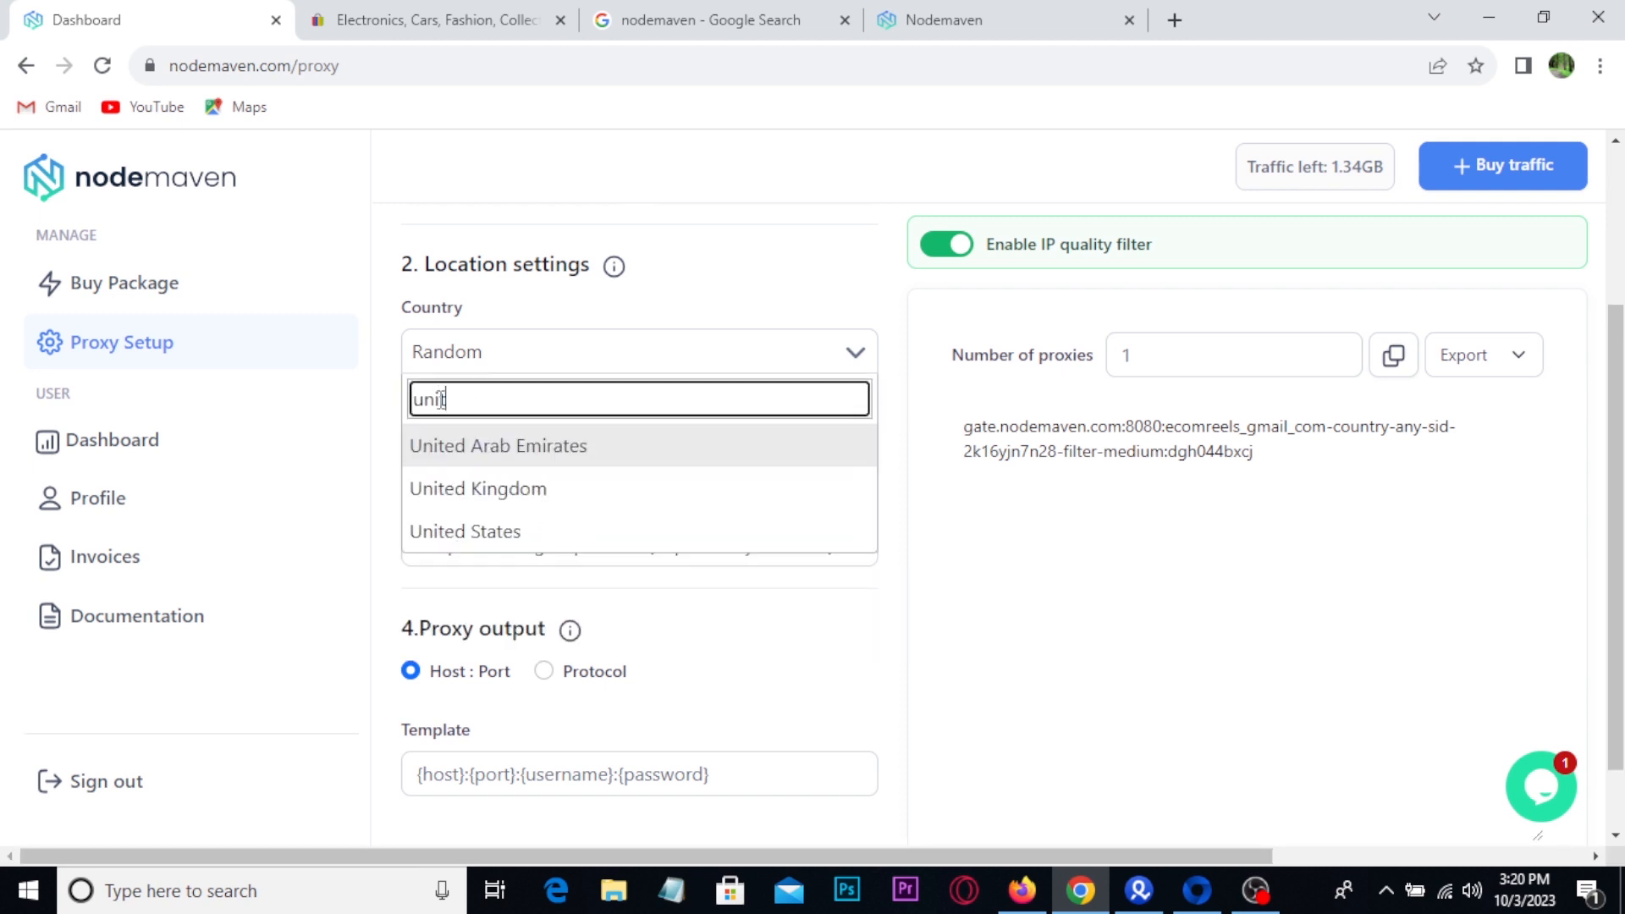
left_click(432, 488)
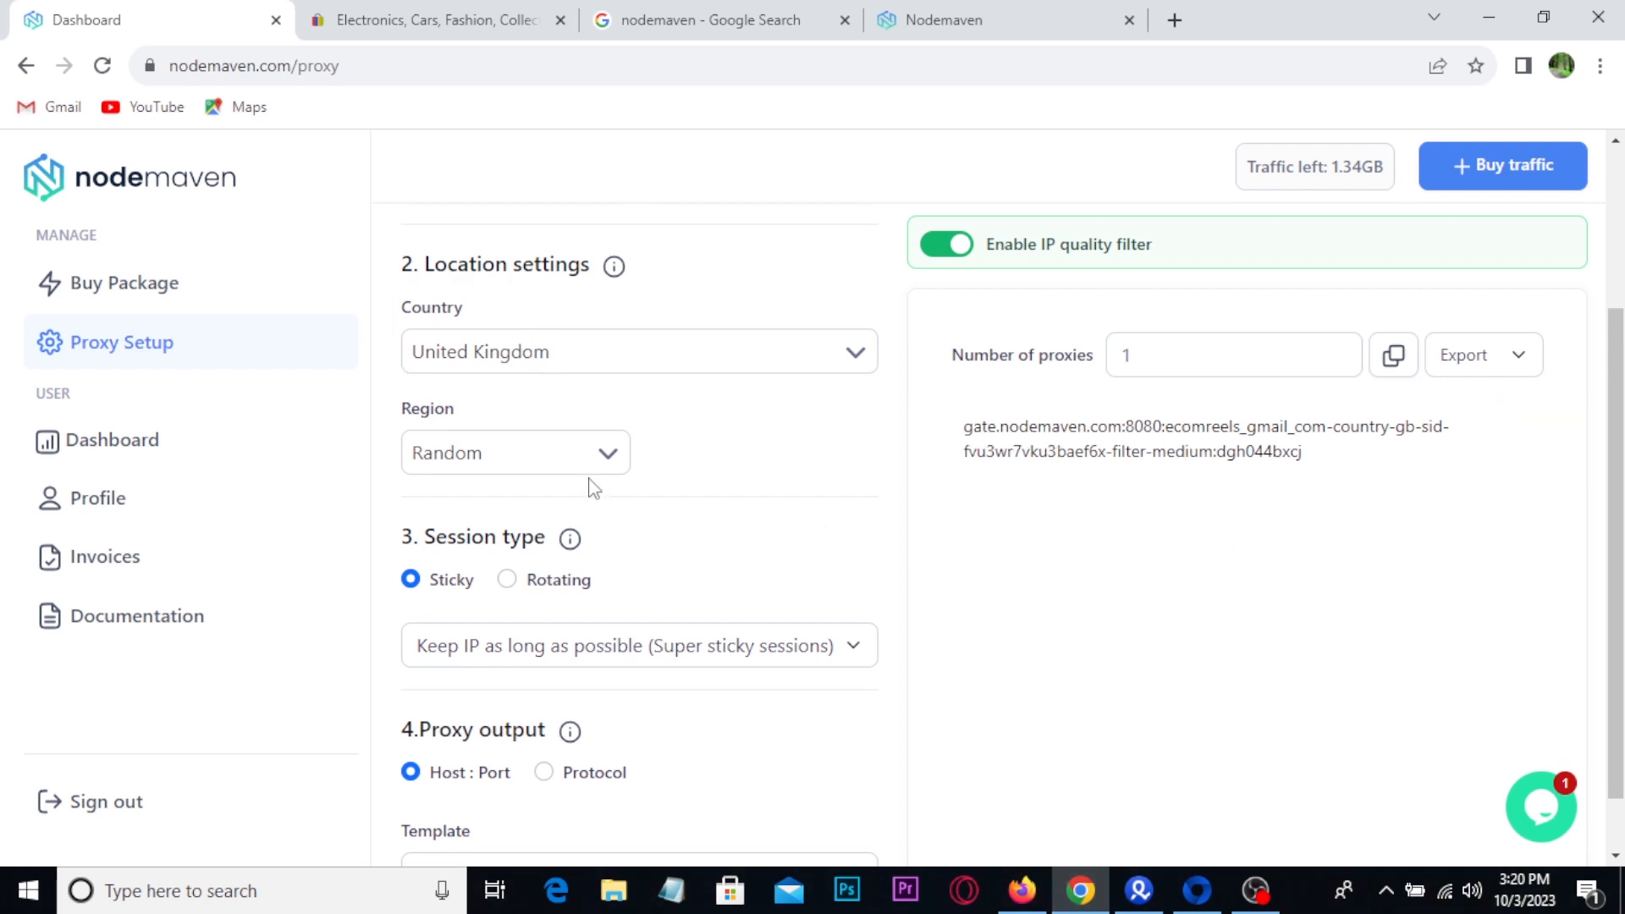
- Set the proxy region to England and the city to London
left_click(562, 463)
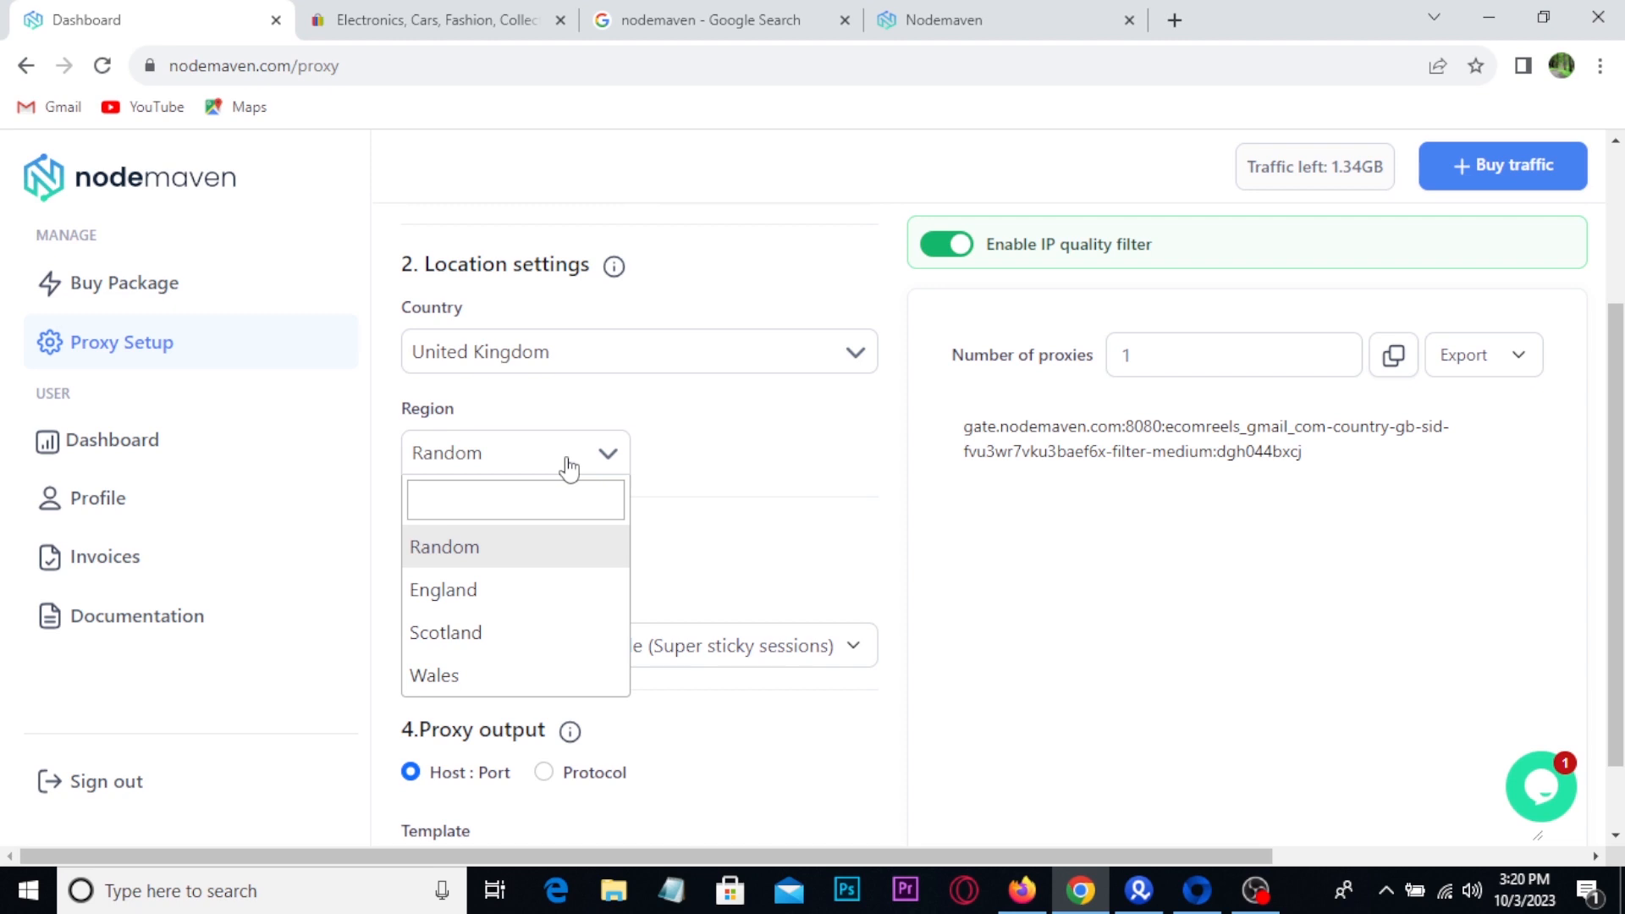
left_click(430, 598)
scroll(474, 539, "down", 1)
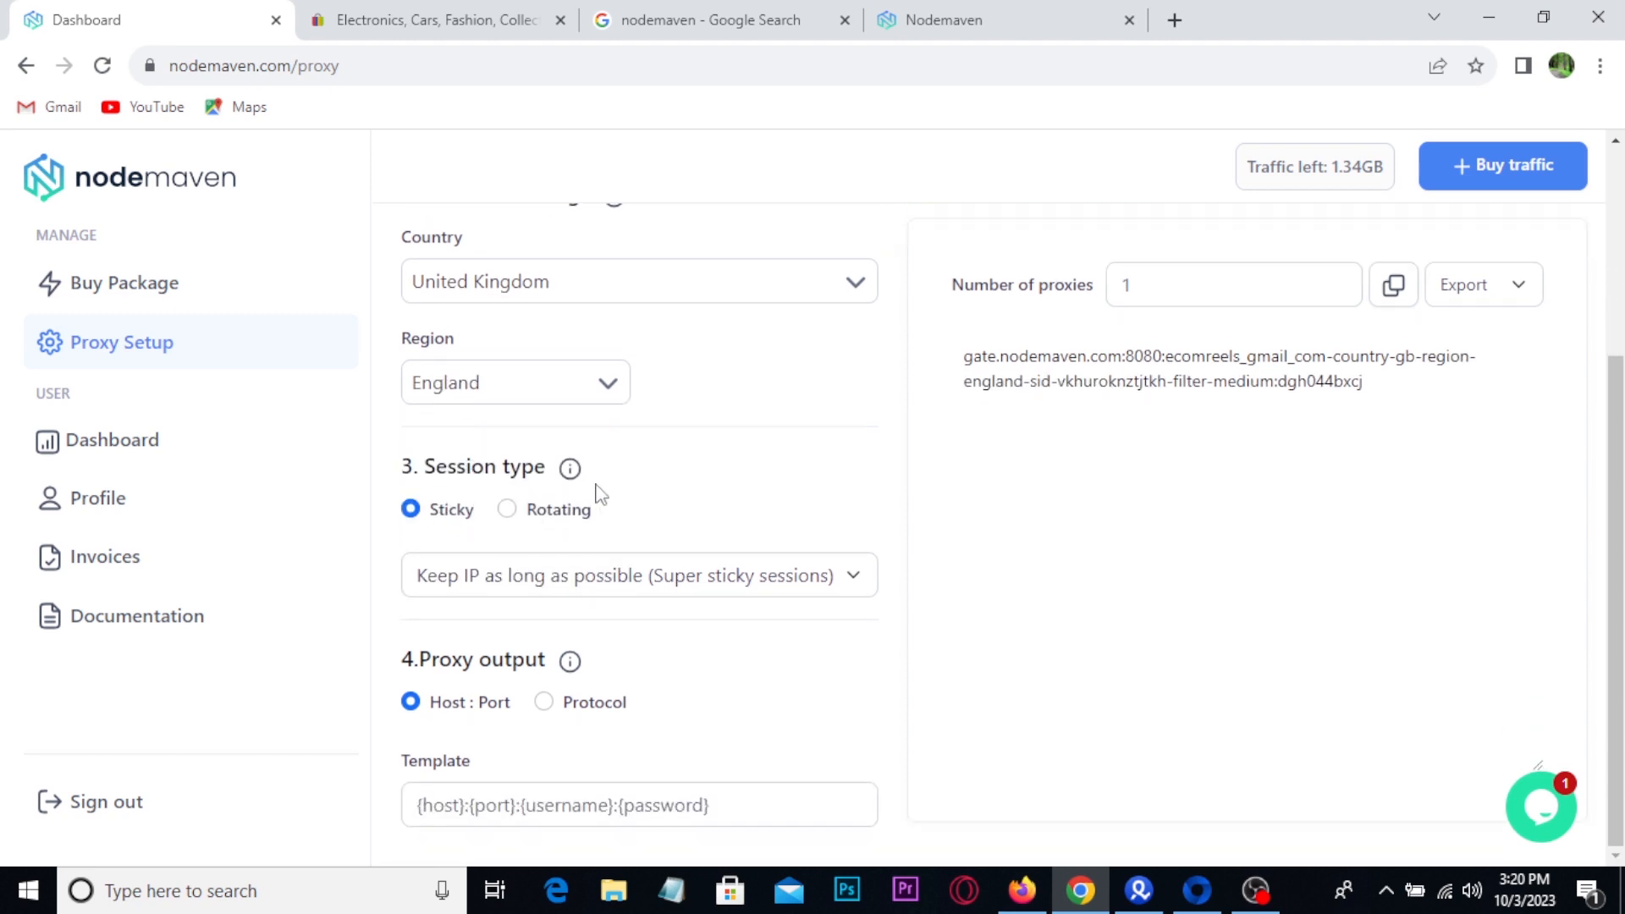
left_click(759, 396)
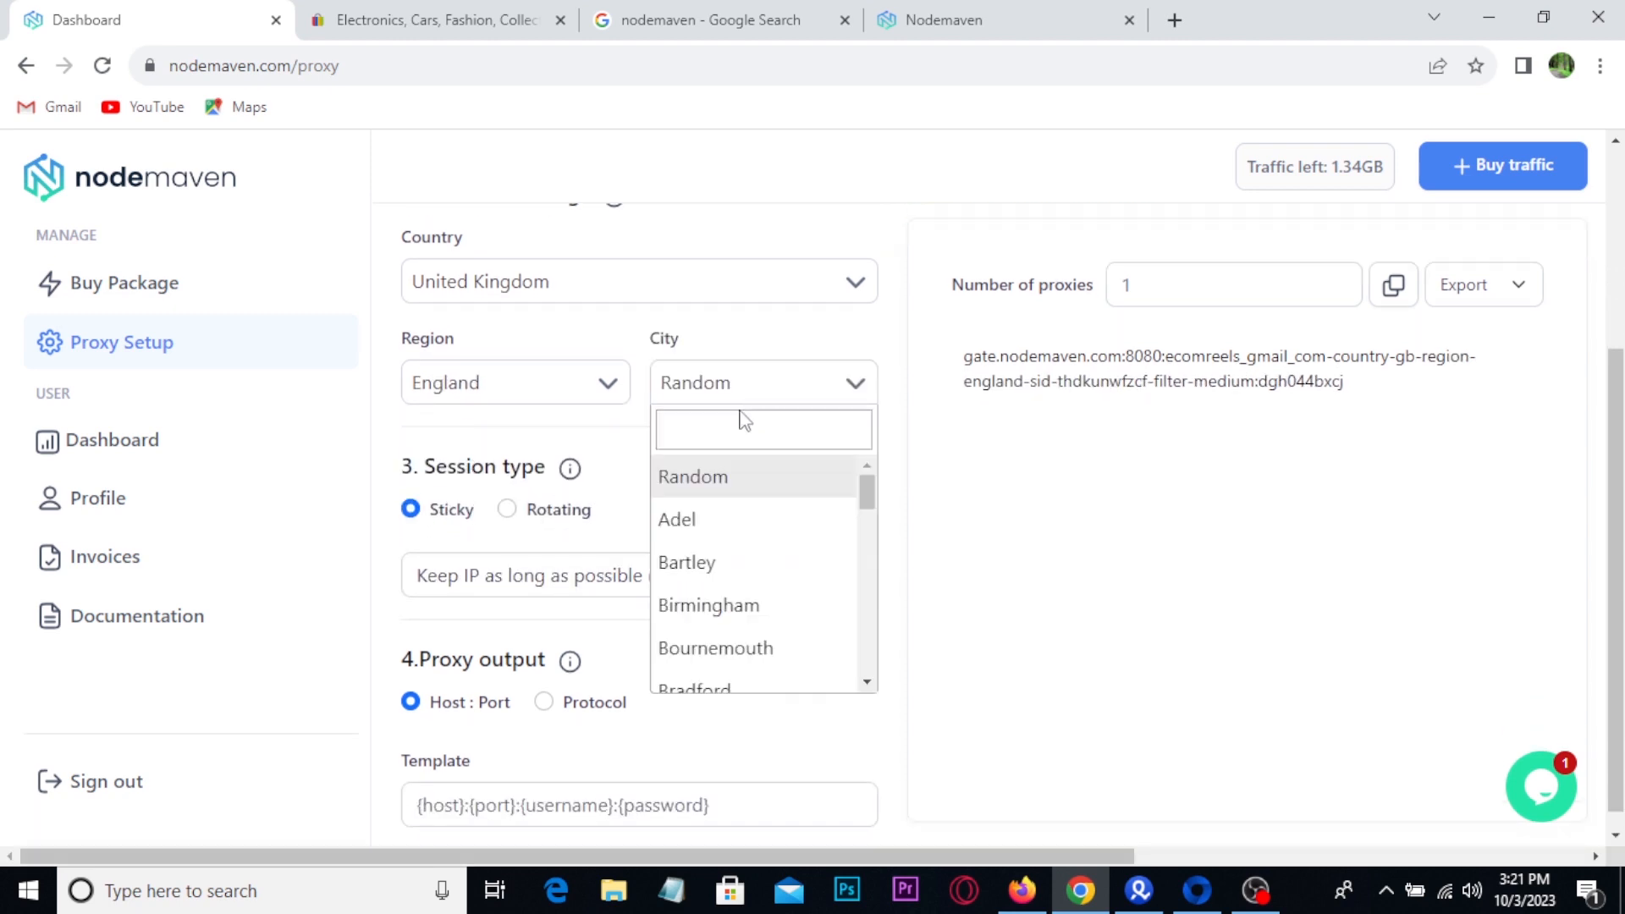
left_click(708, 428)
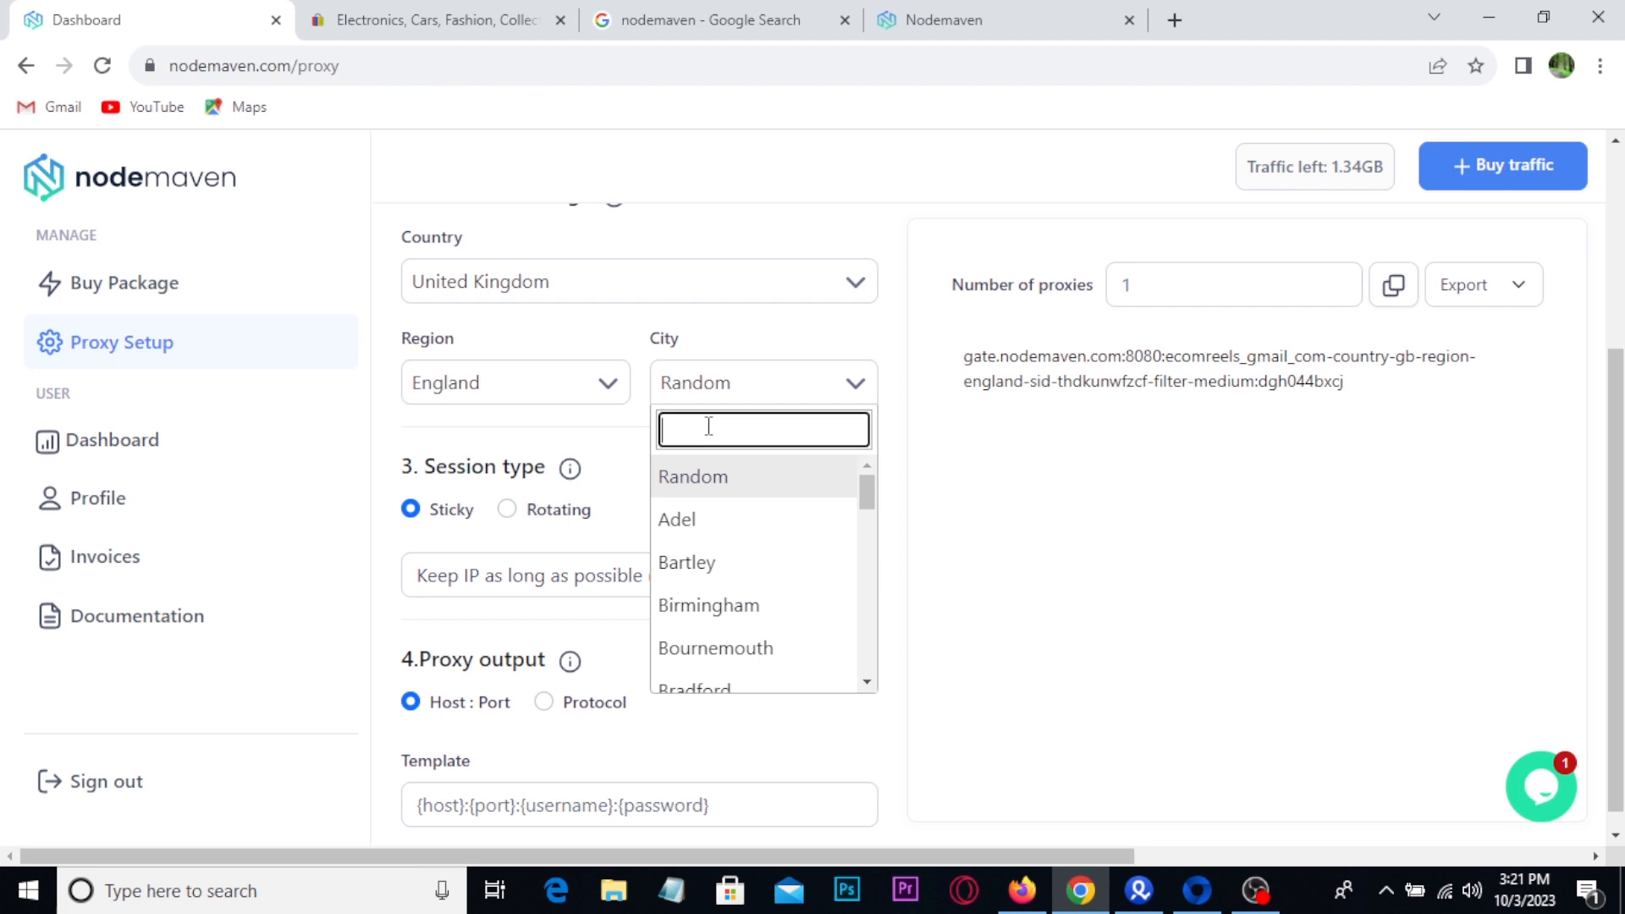
type("london")
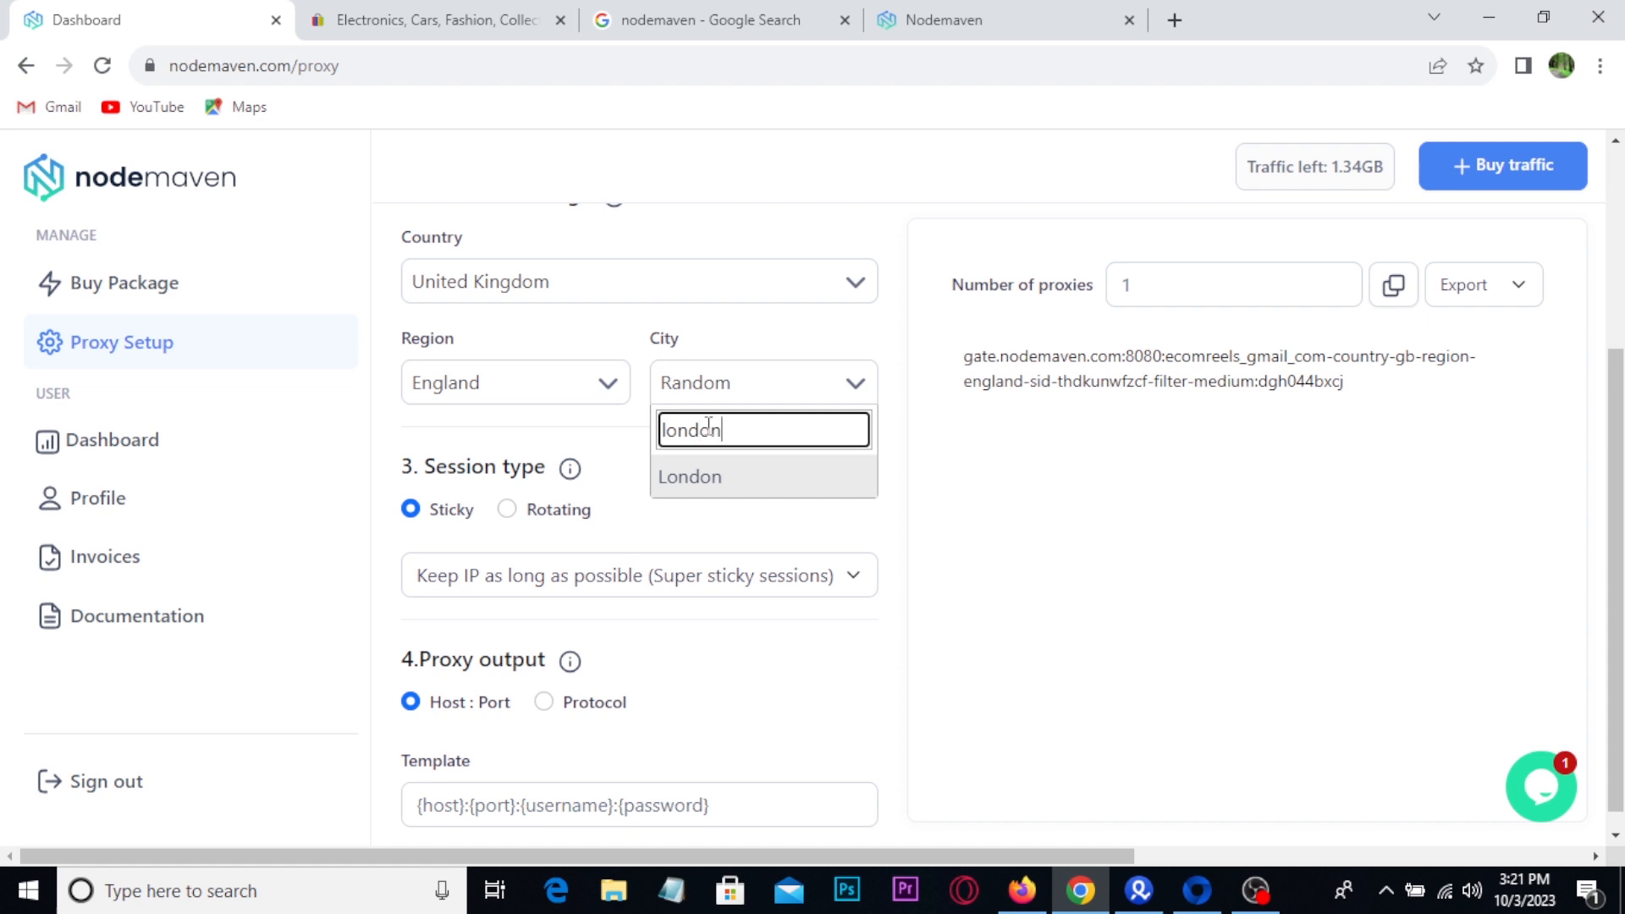
left_click(700, 478)
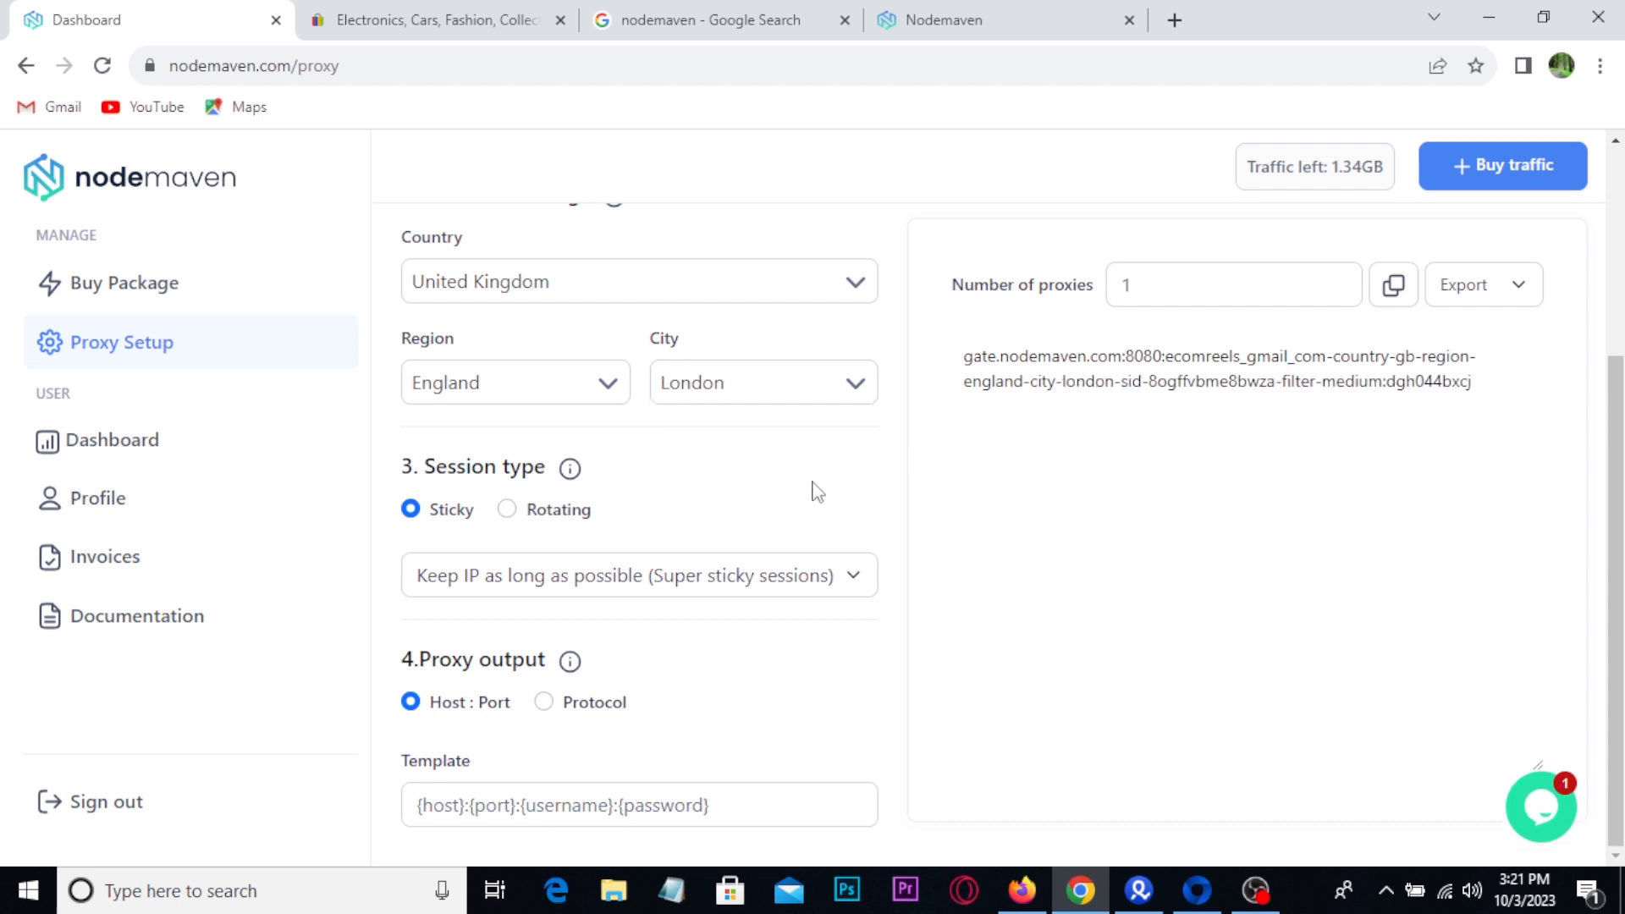
- Temporarily box the generated proxy line and draw an arrow to it, and clear the marks
left_click_drag(934, 329, 1489, 435)
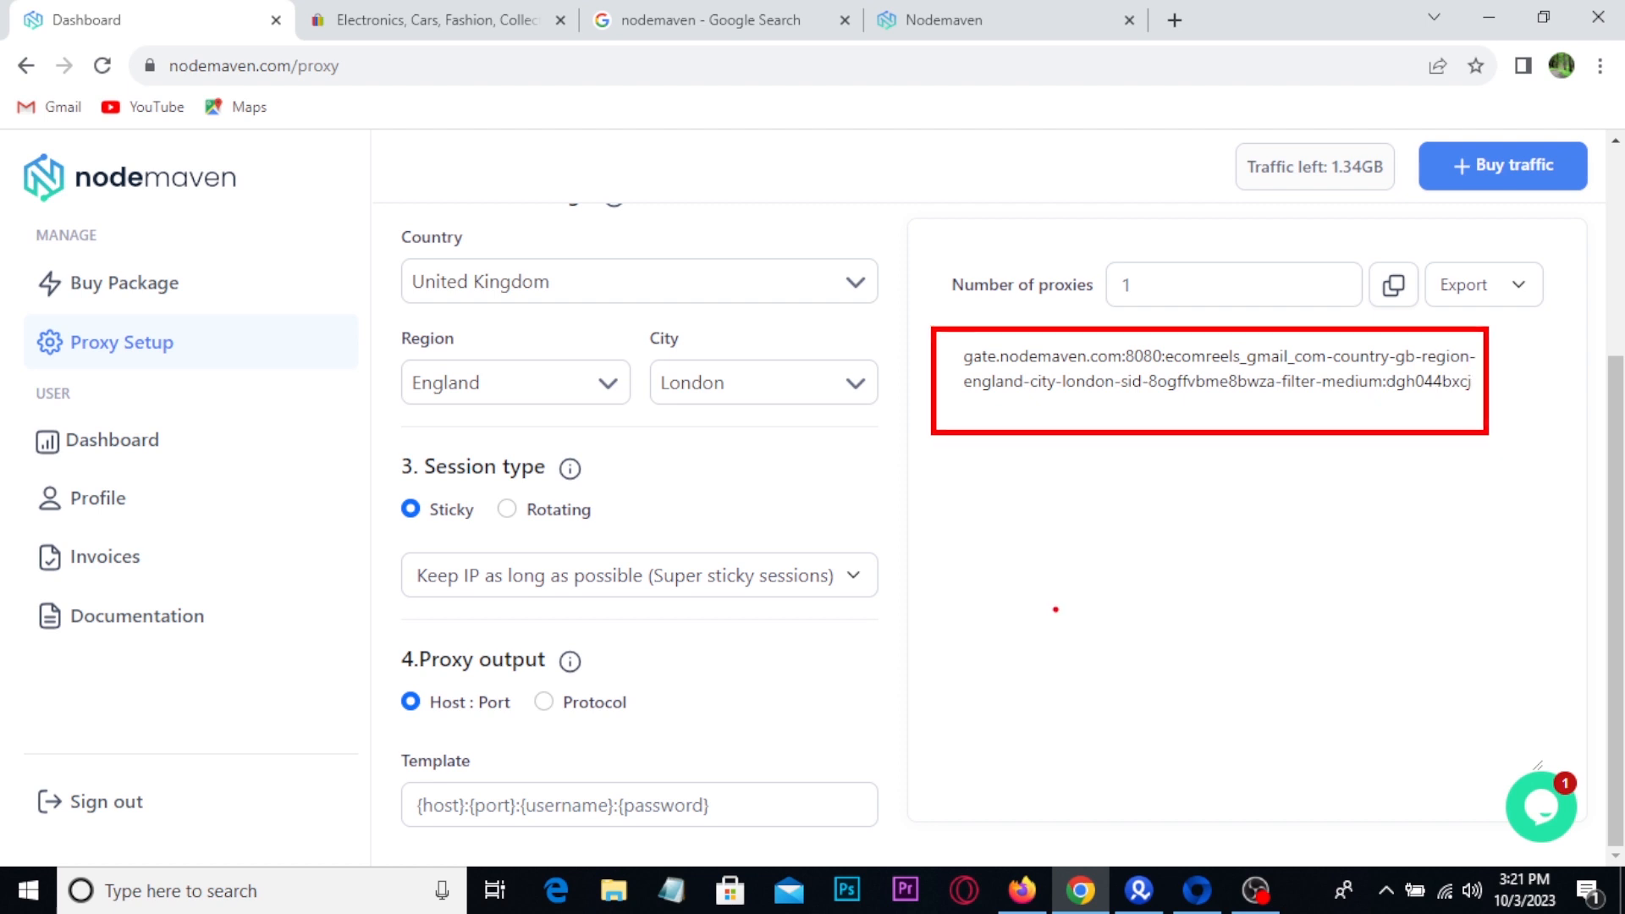
mouse_move(1055, 609)
left_mouse_down()
mouse_move(1191, 403)
mouse_move(1219, 454)
left_mouse_up()
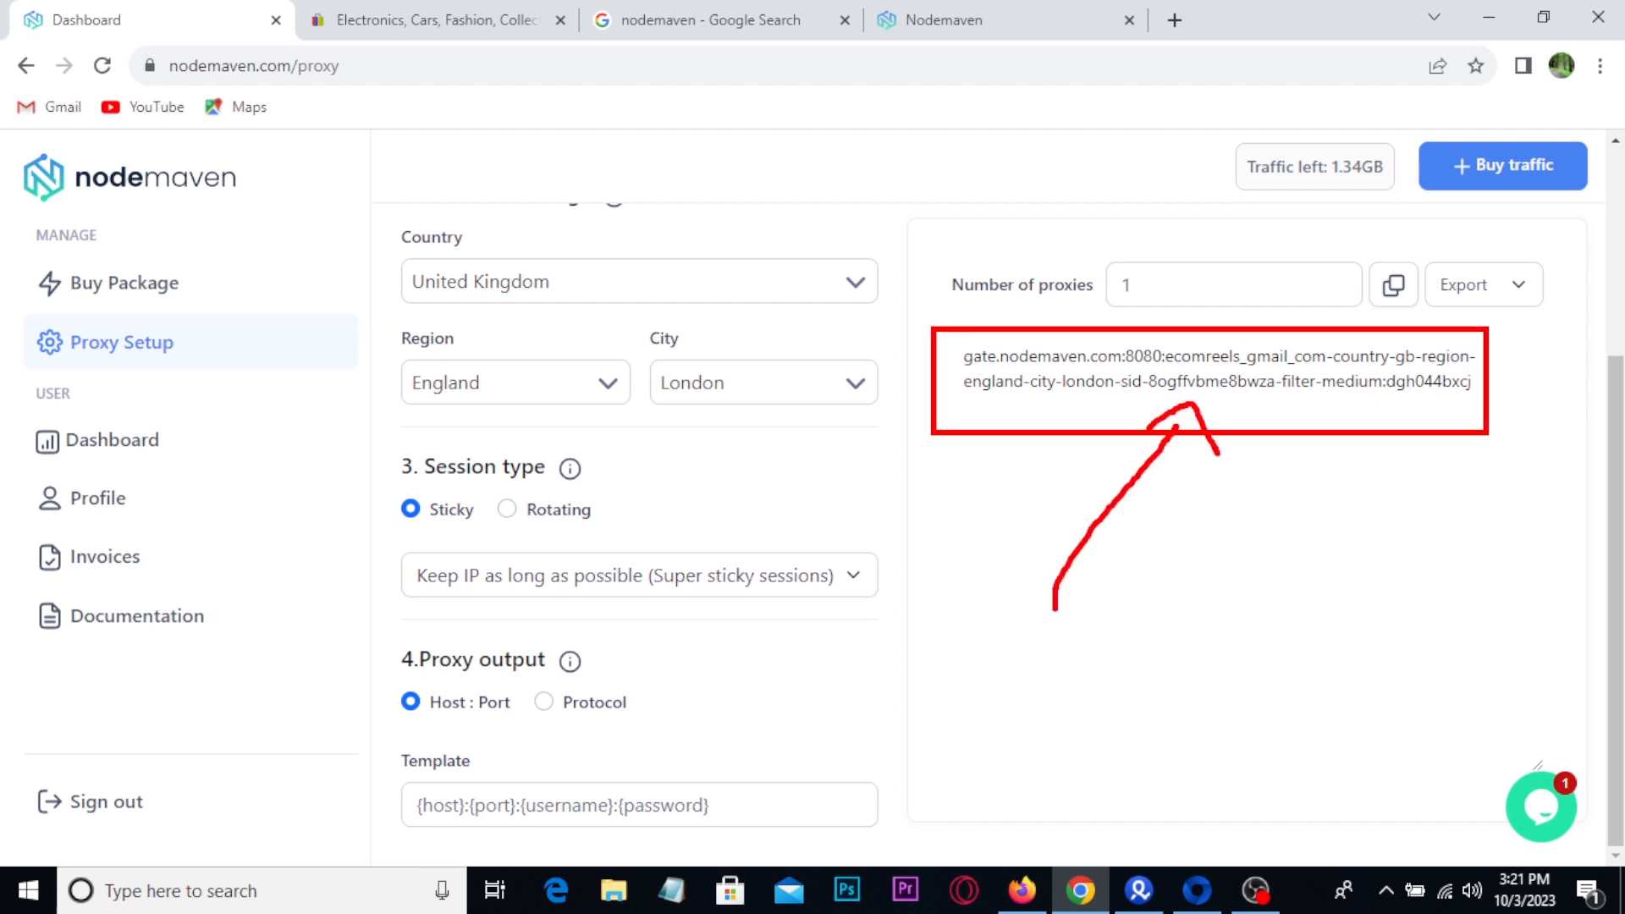
key("Escape")
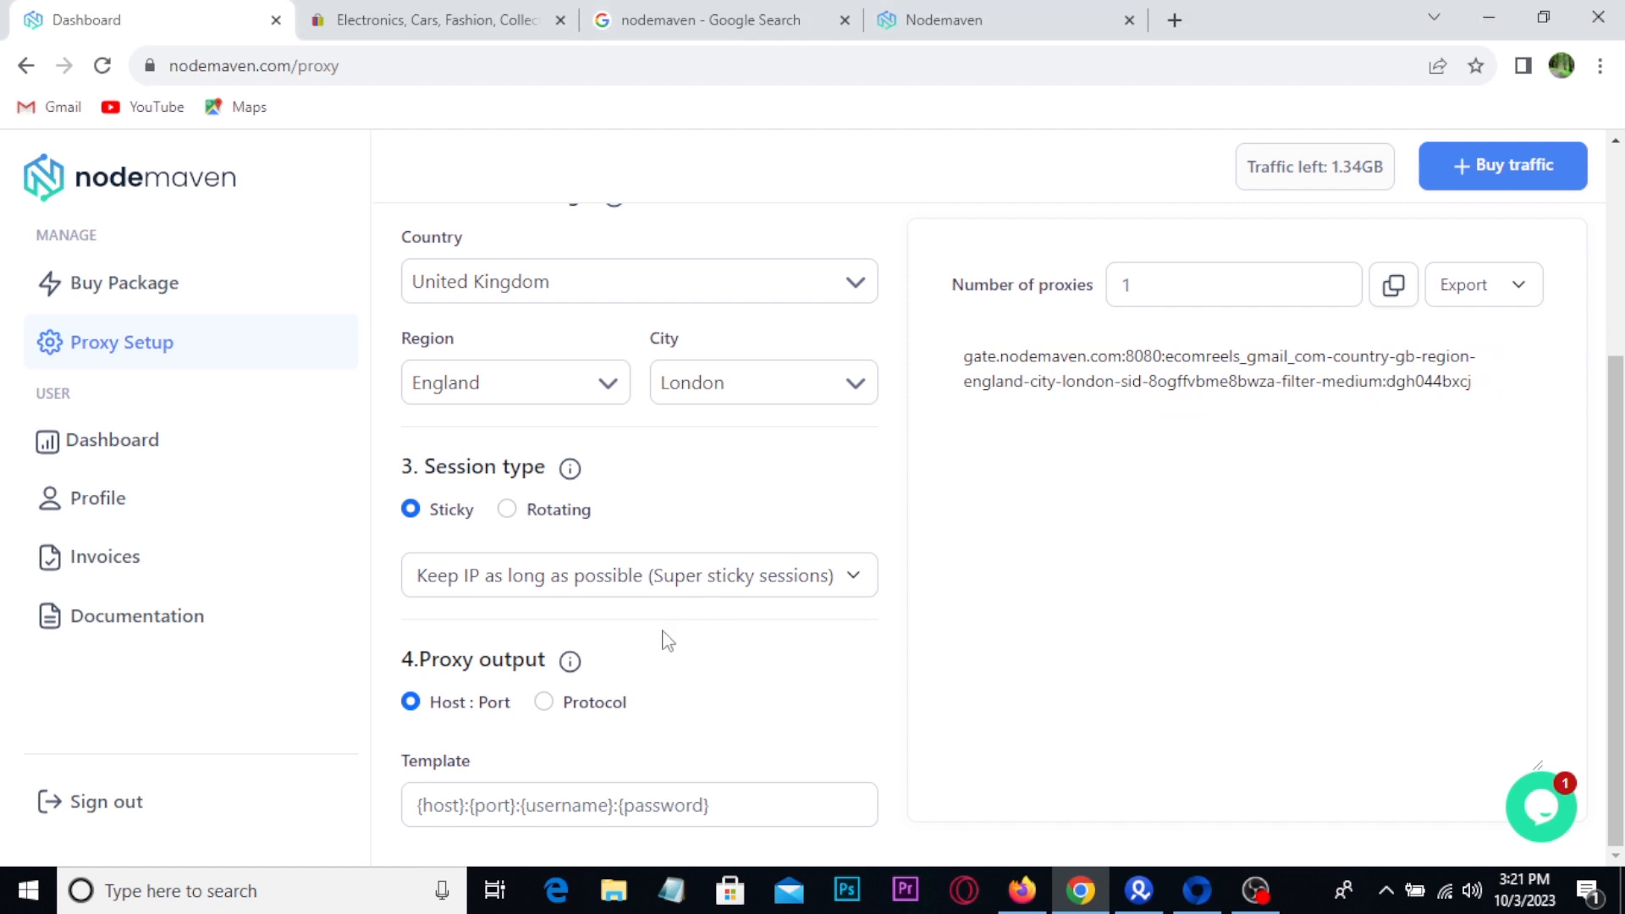
- Examine the Sticky and Rotating session types with temporary marks, and check the sticky session duration options without changing them
key("ctrl+2")
mouse_move(379, 480)
left_mouse_down()
mouse_move(450, 531)
mouse_move(596, 534)
left_mouse_up()
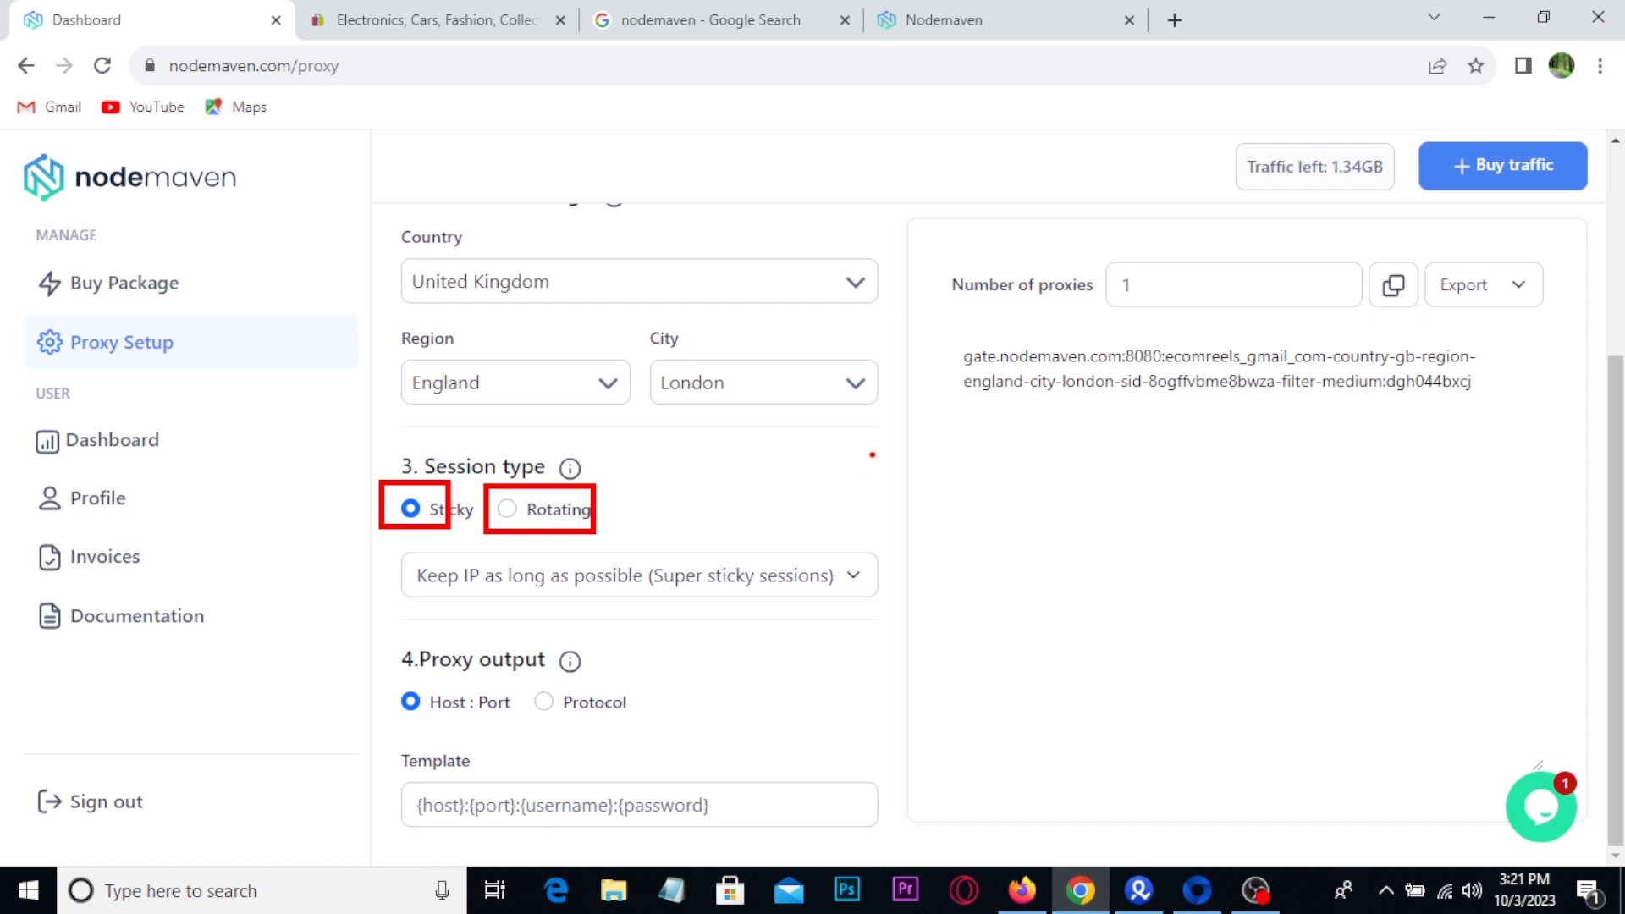
left_click_drag(871, 455, 709, 496)
key("e")
left_click_drag(366, 473, 478, 547)
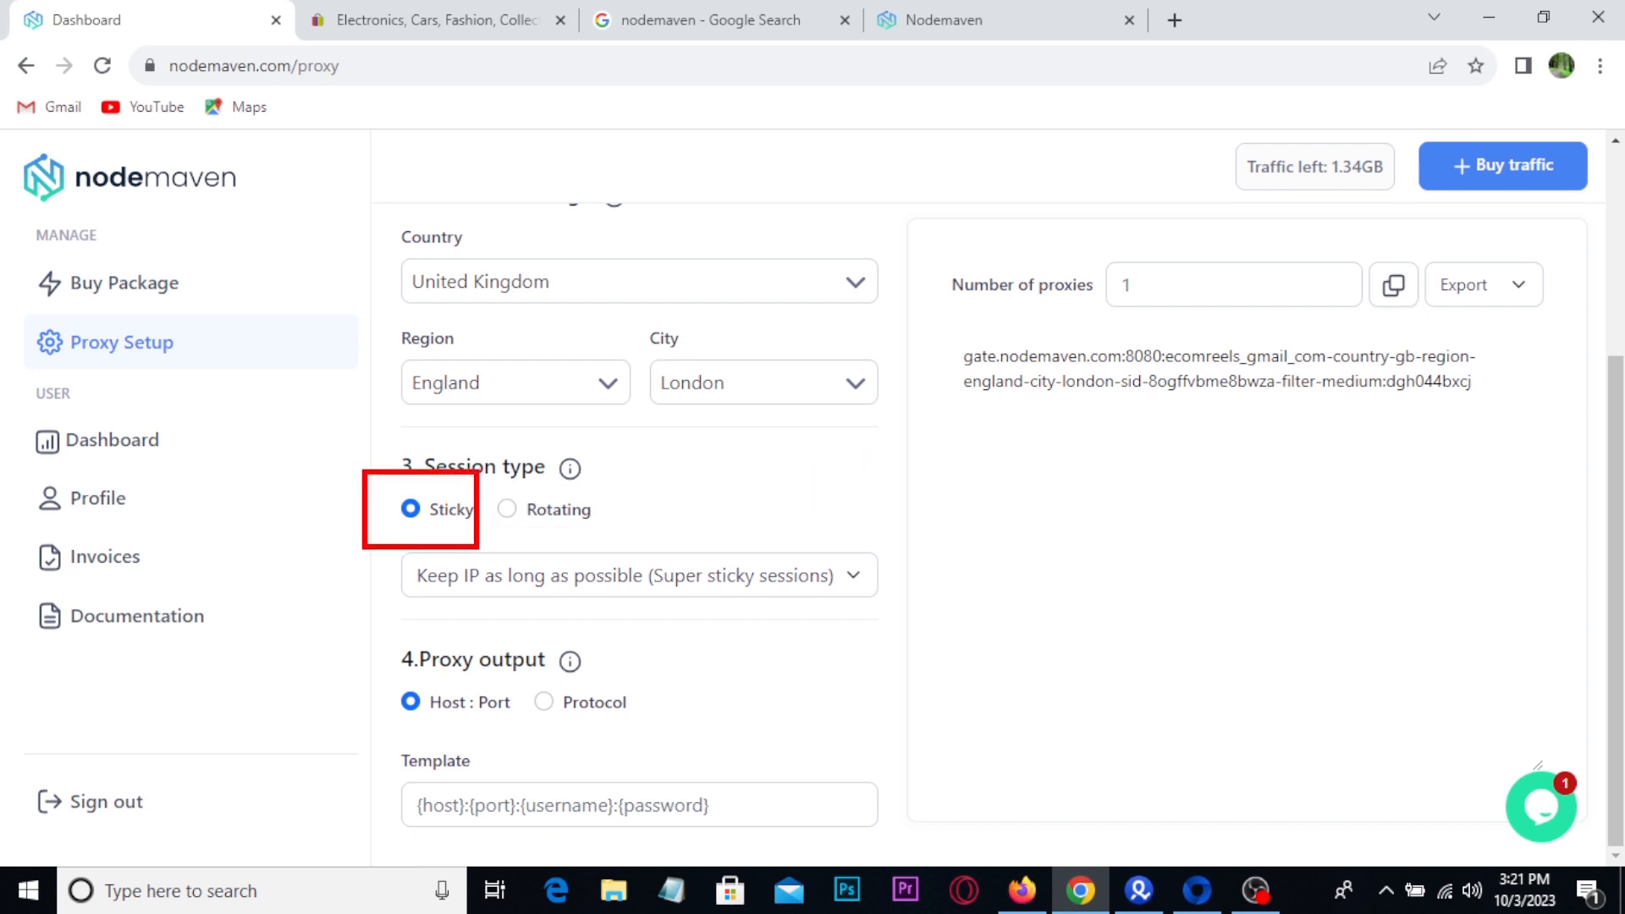
key("Escape")
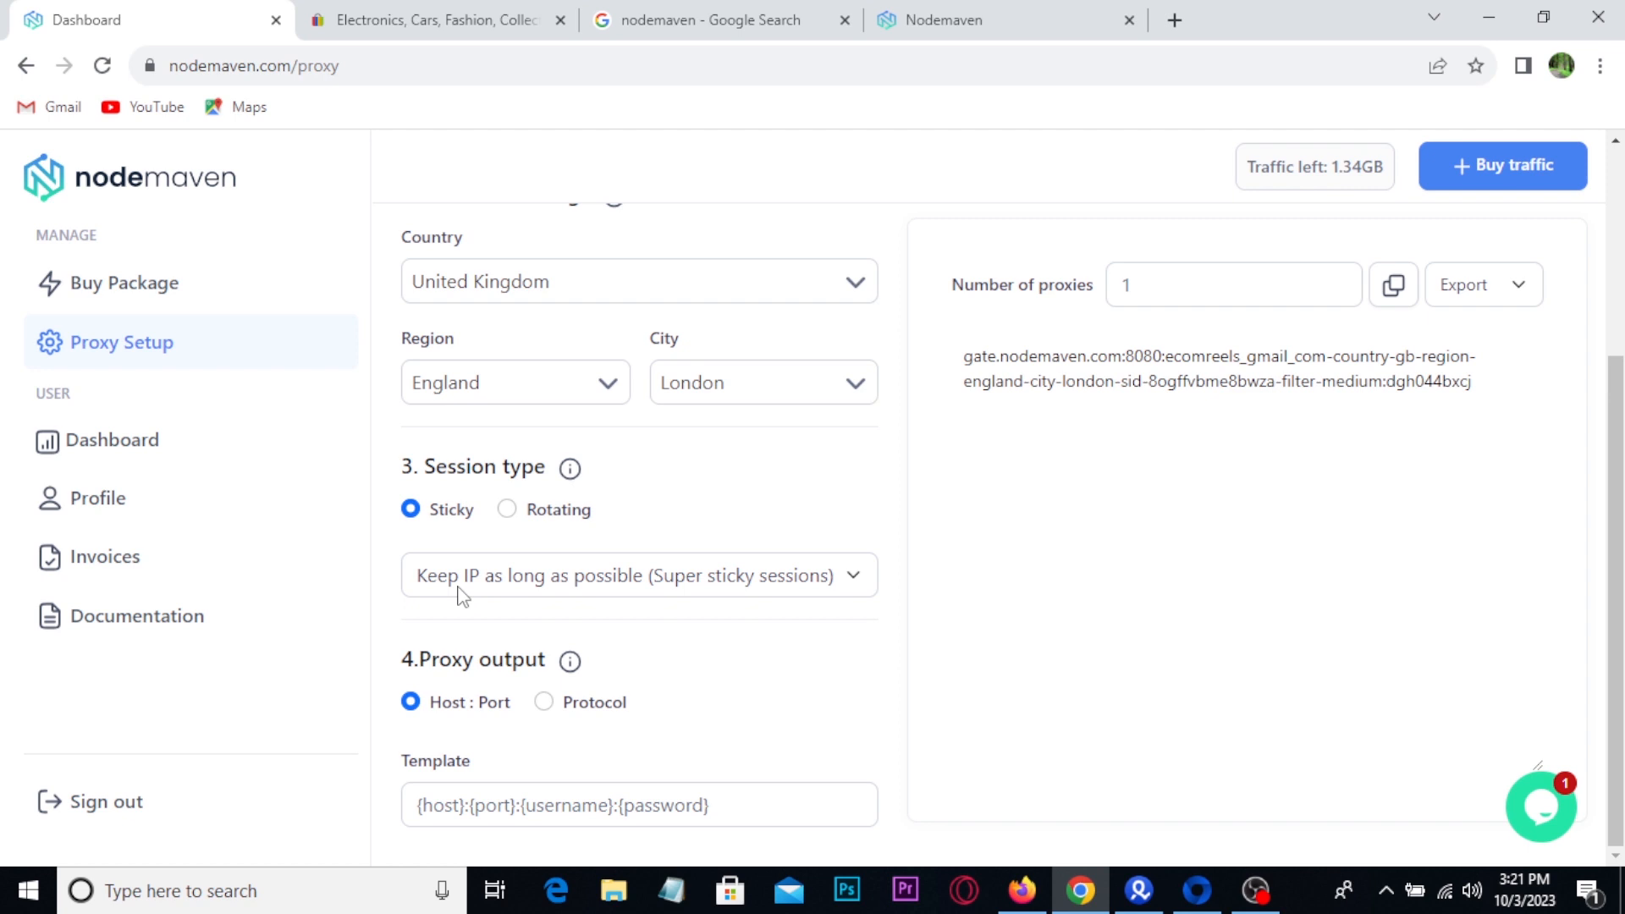
left_click(791, 590)
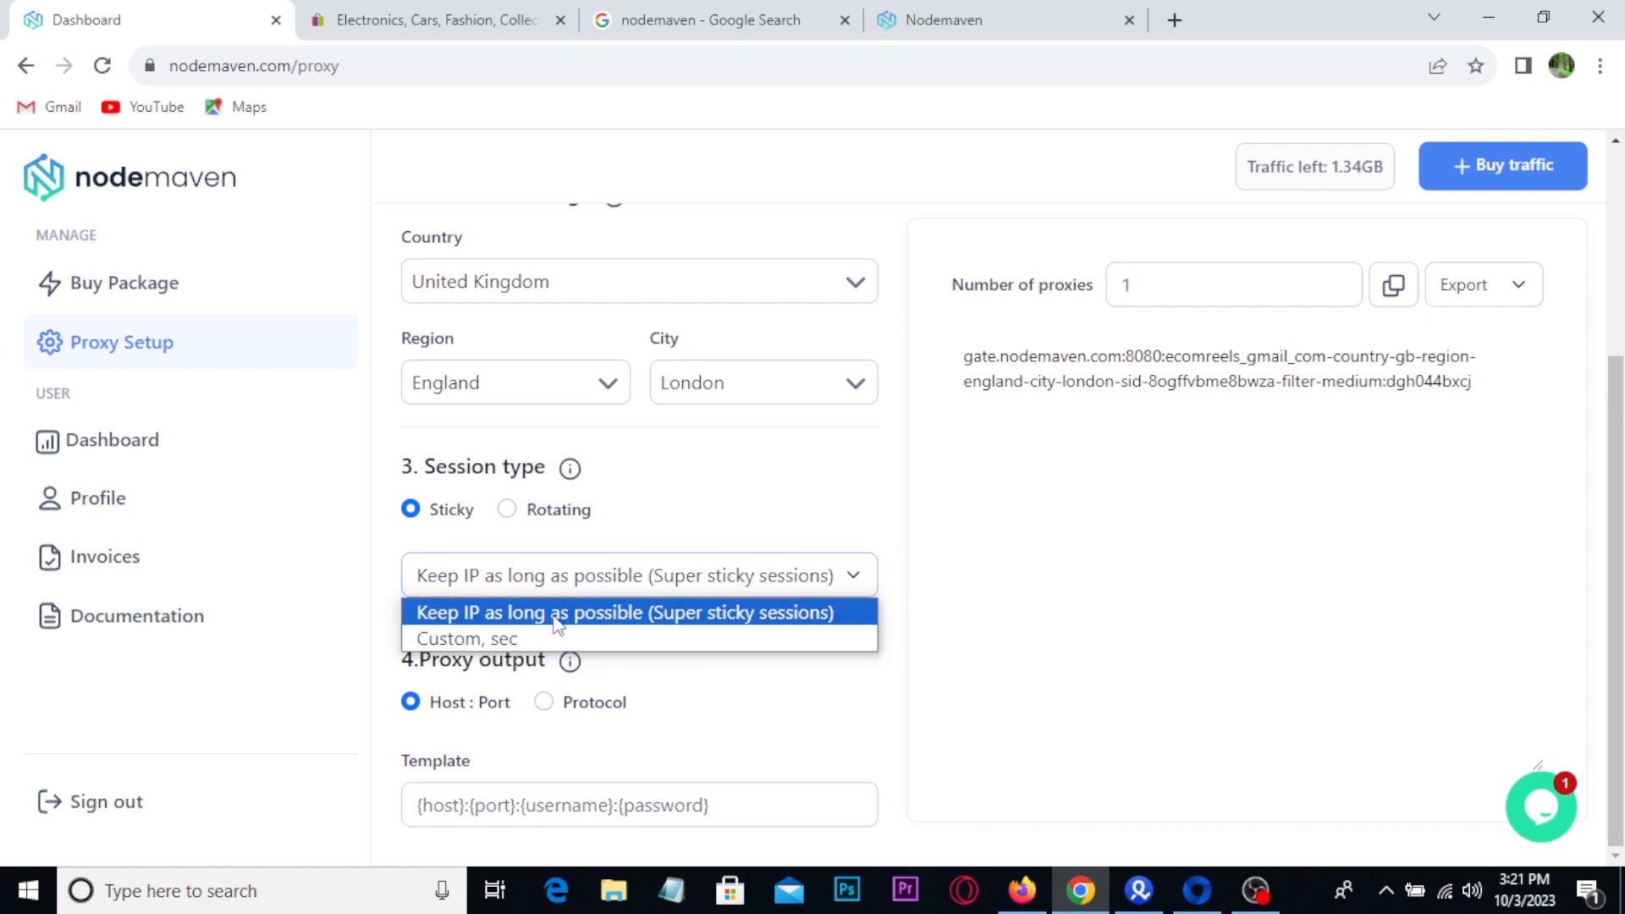
left_click(759, 539)
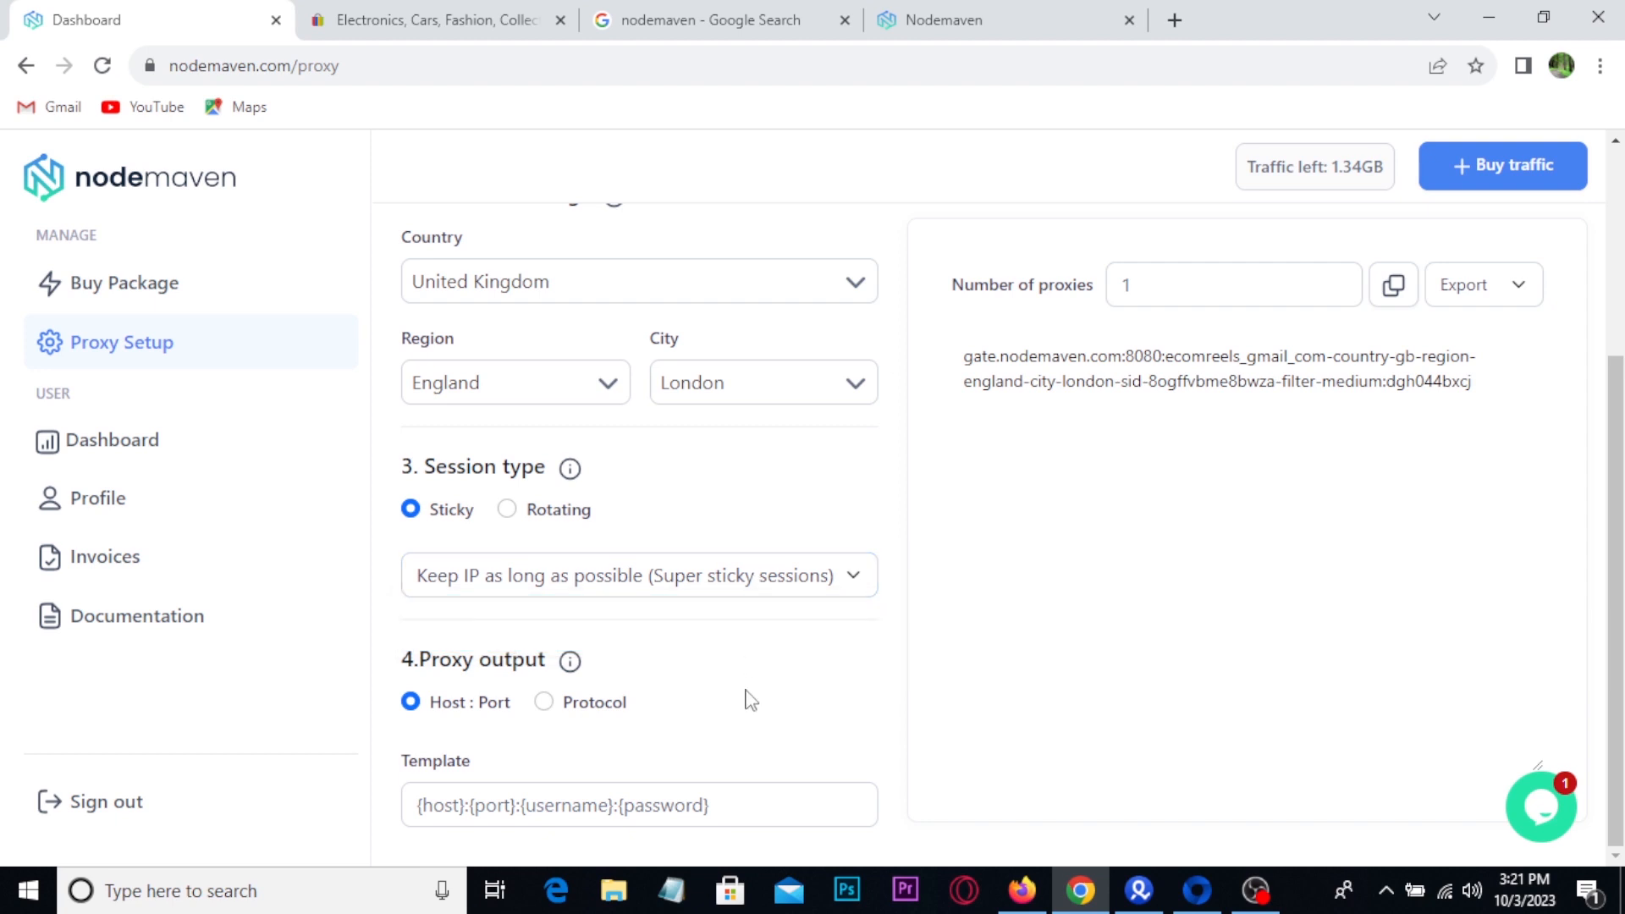
- Mark the Host : Port proxy output, try the Protocol output format, and return to Host : Port
left_click_drag(365, 634, 510, 739)
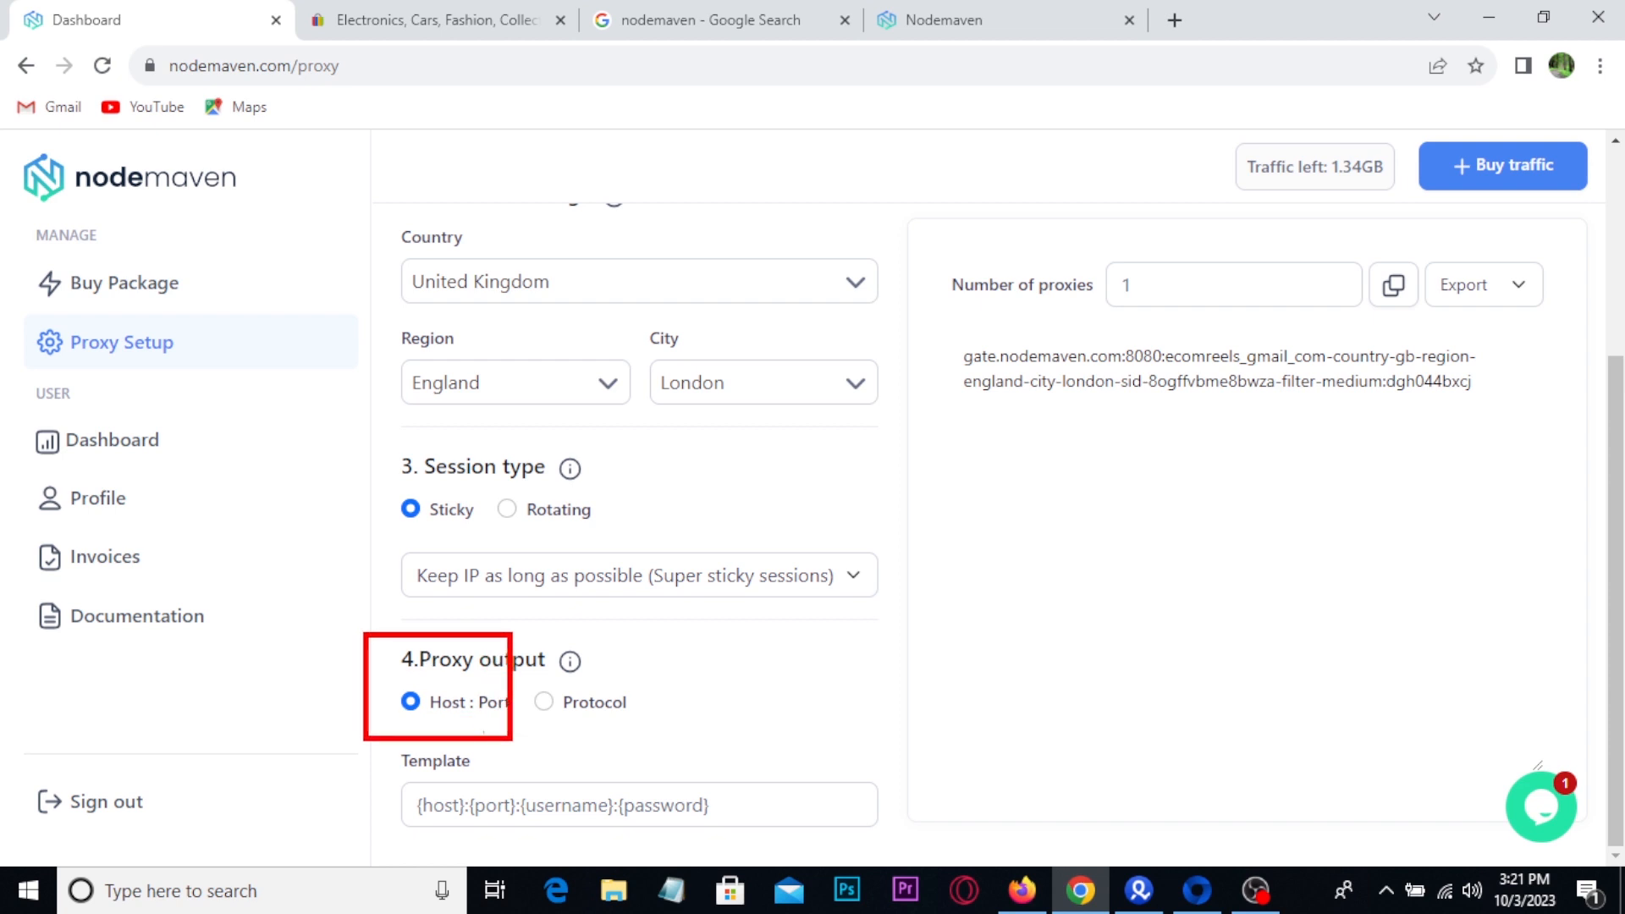
left_click(546, 702)
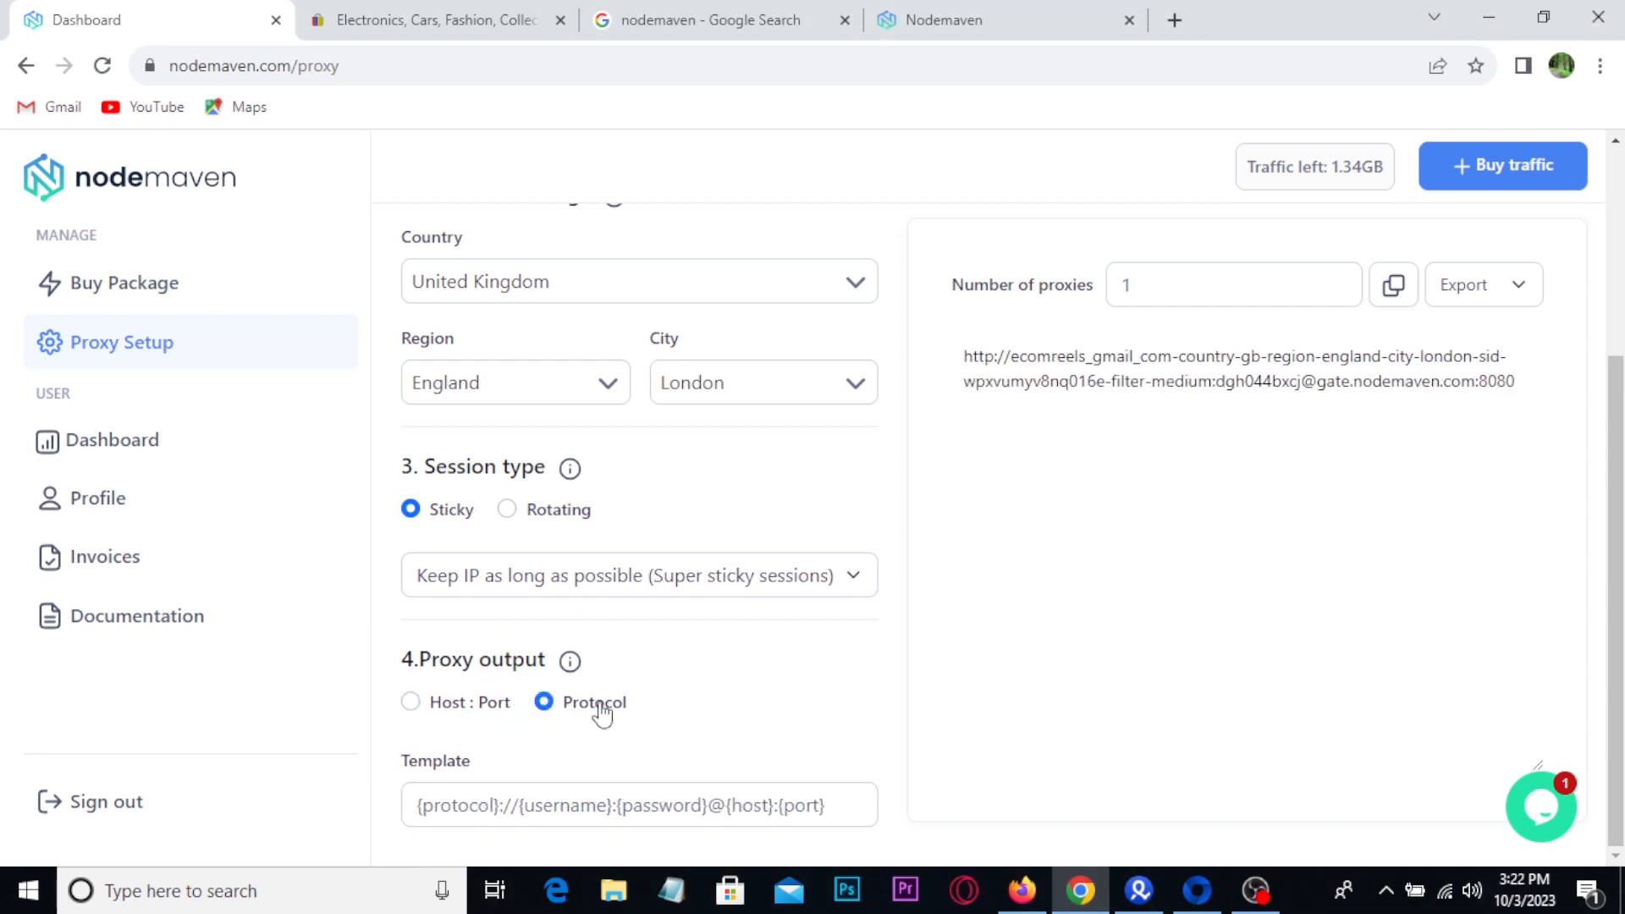
left_click(411, 704)
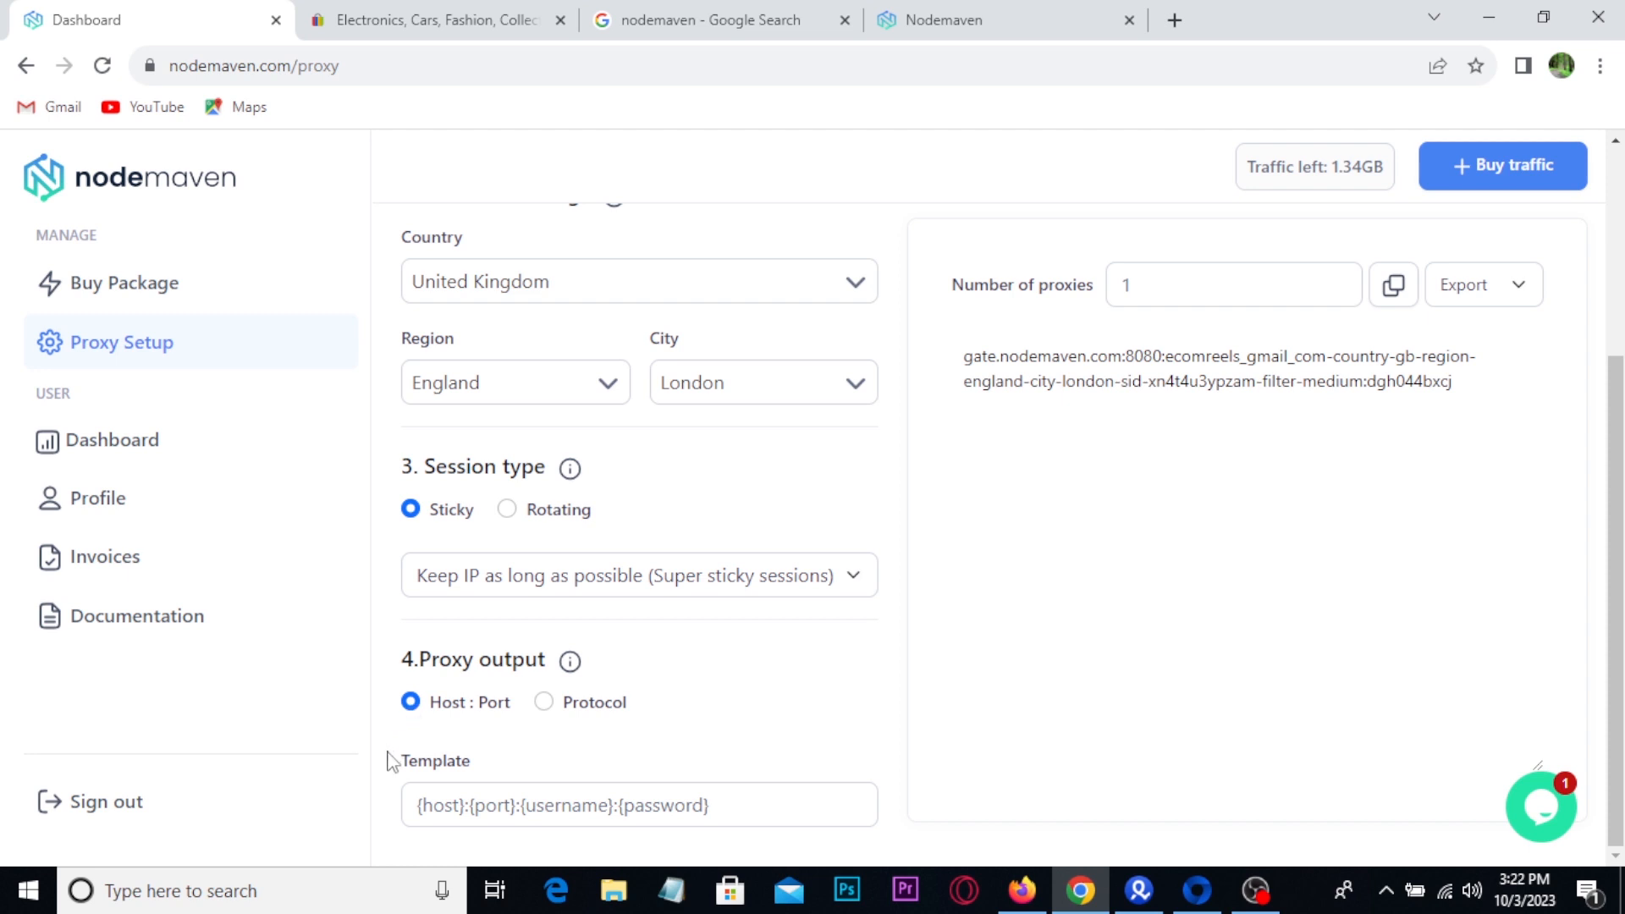
- Temporarily mark the output template and the generated proxy line, linking them with arrows, and clear the marks
key("ctrl+2")
left_click_drag(378, 754, 738, 862)
mouse_move(711, 806)
left_mouse_down()
mouse_move(965, 729)
mouse_move(1176, 415)
mouse_move(1159, 421)
mouse_move(1223, 464)
left_mouse_up()
left_click_drag(973, 408, 1483, 379)
key("Escape")
mouse_move(928, 324)
left_mouse_down()
mouse_move(1467, 467)
mouse_move(1520, 466)
left_mouse_up()
left_click_drag(1292, 417, 1299, 541)
left_click_drag(1278, 526, 1325, 570)
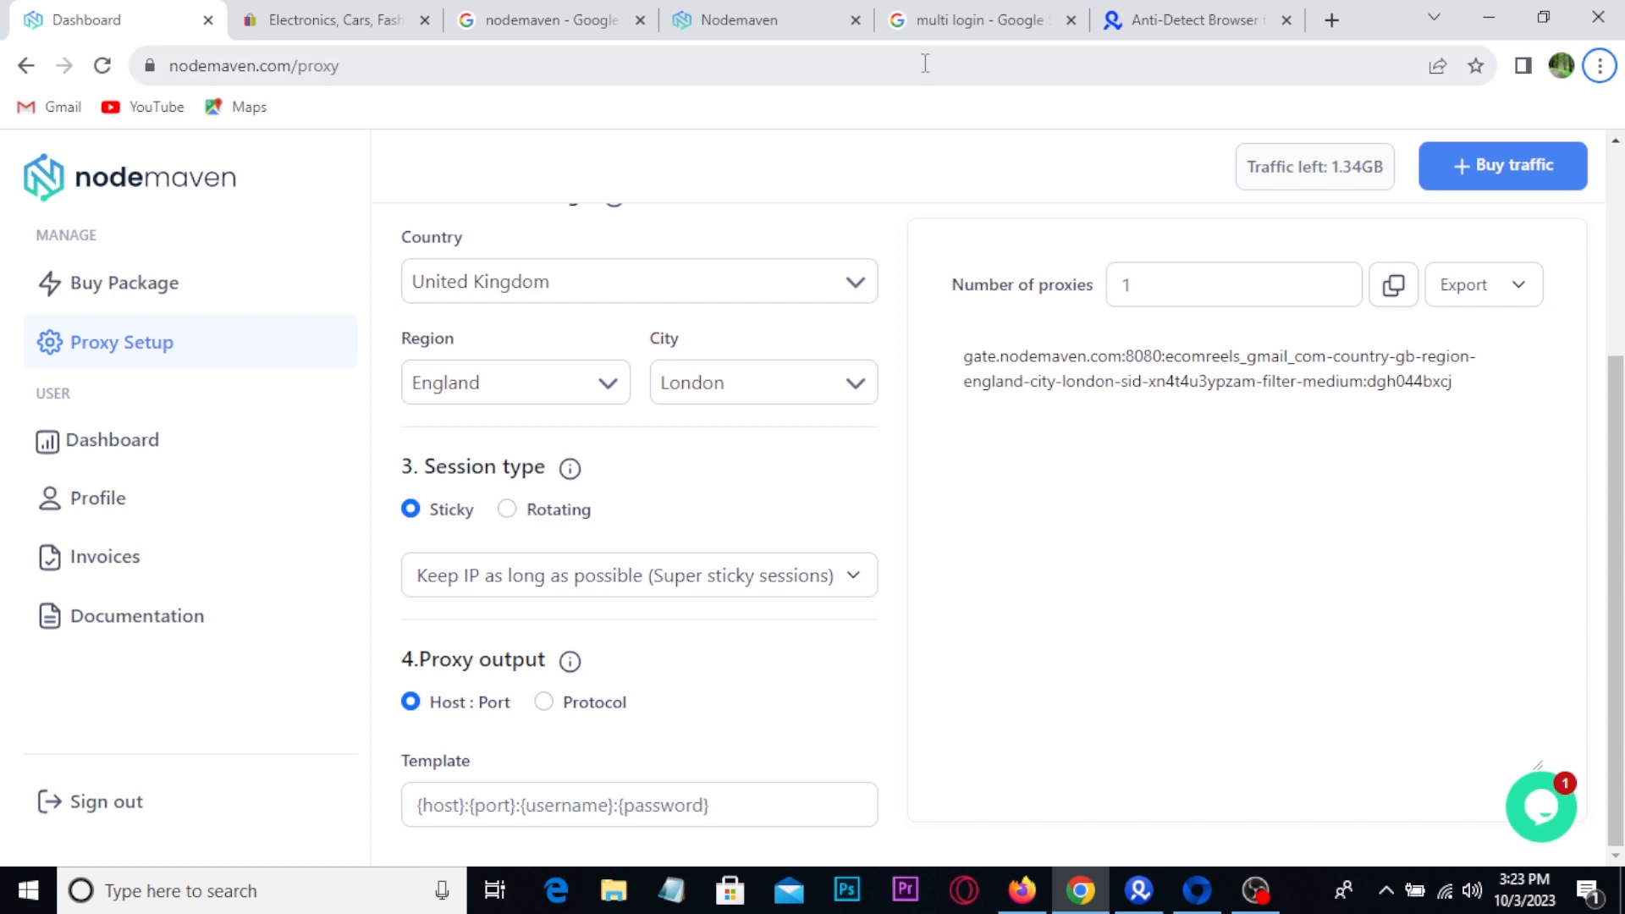
- Open the Google results for multi login, temporarily box the search query, and switch to Multilogin's product page
left_click(925, 25)
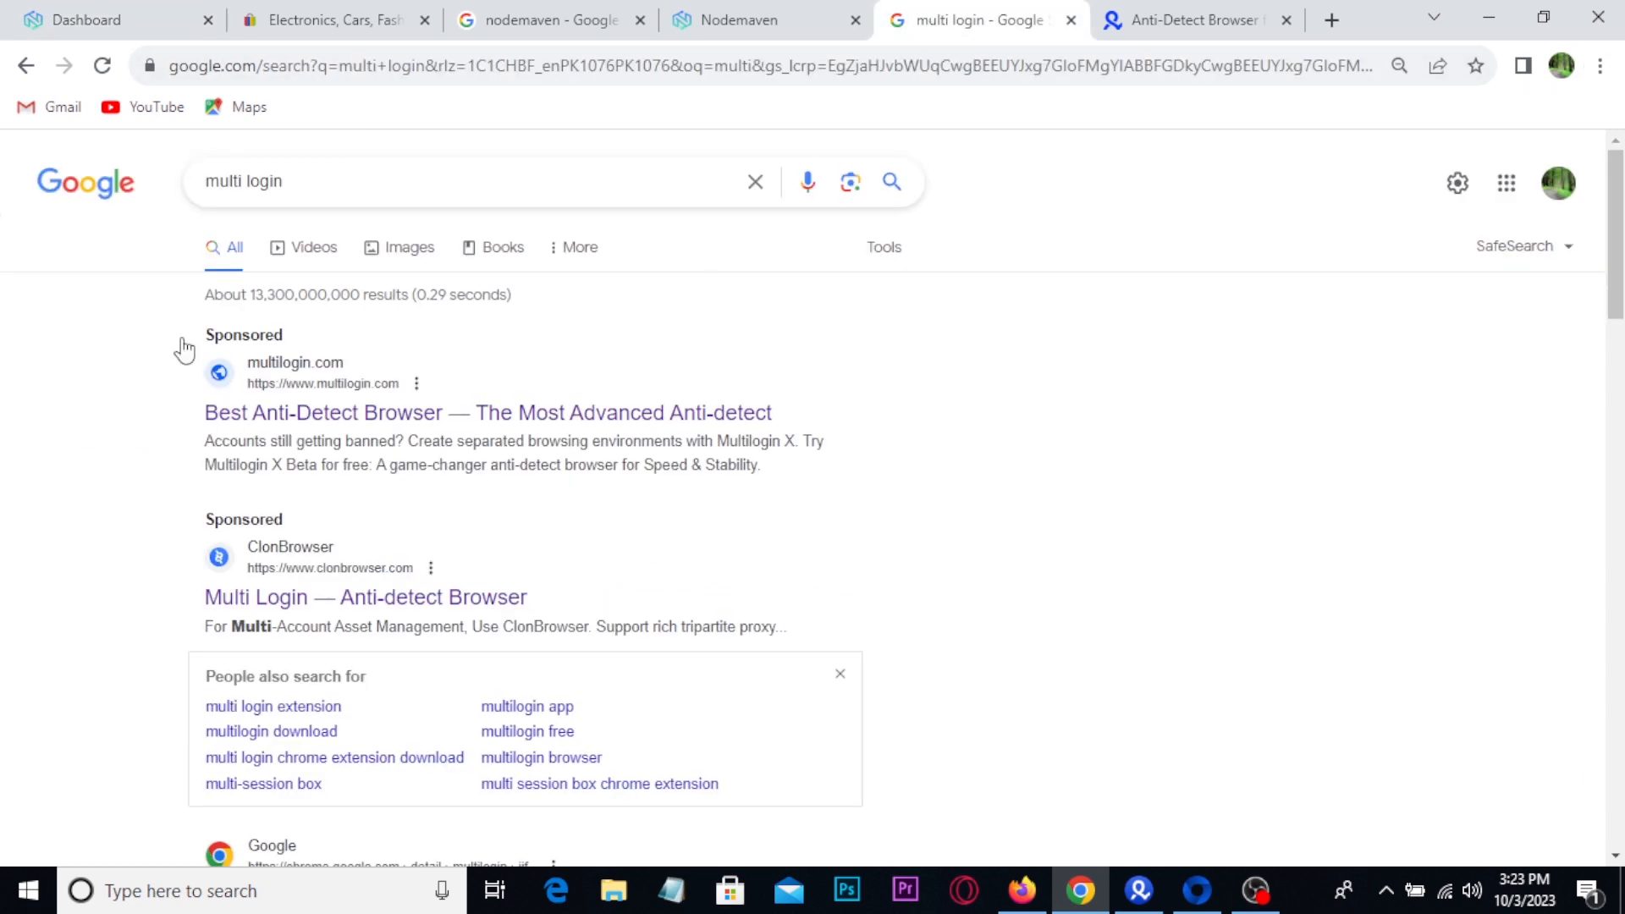
left_click_drag(169, 156, 384, 251)
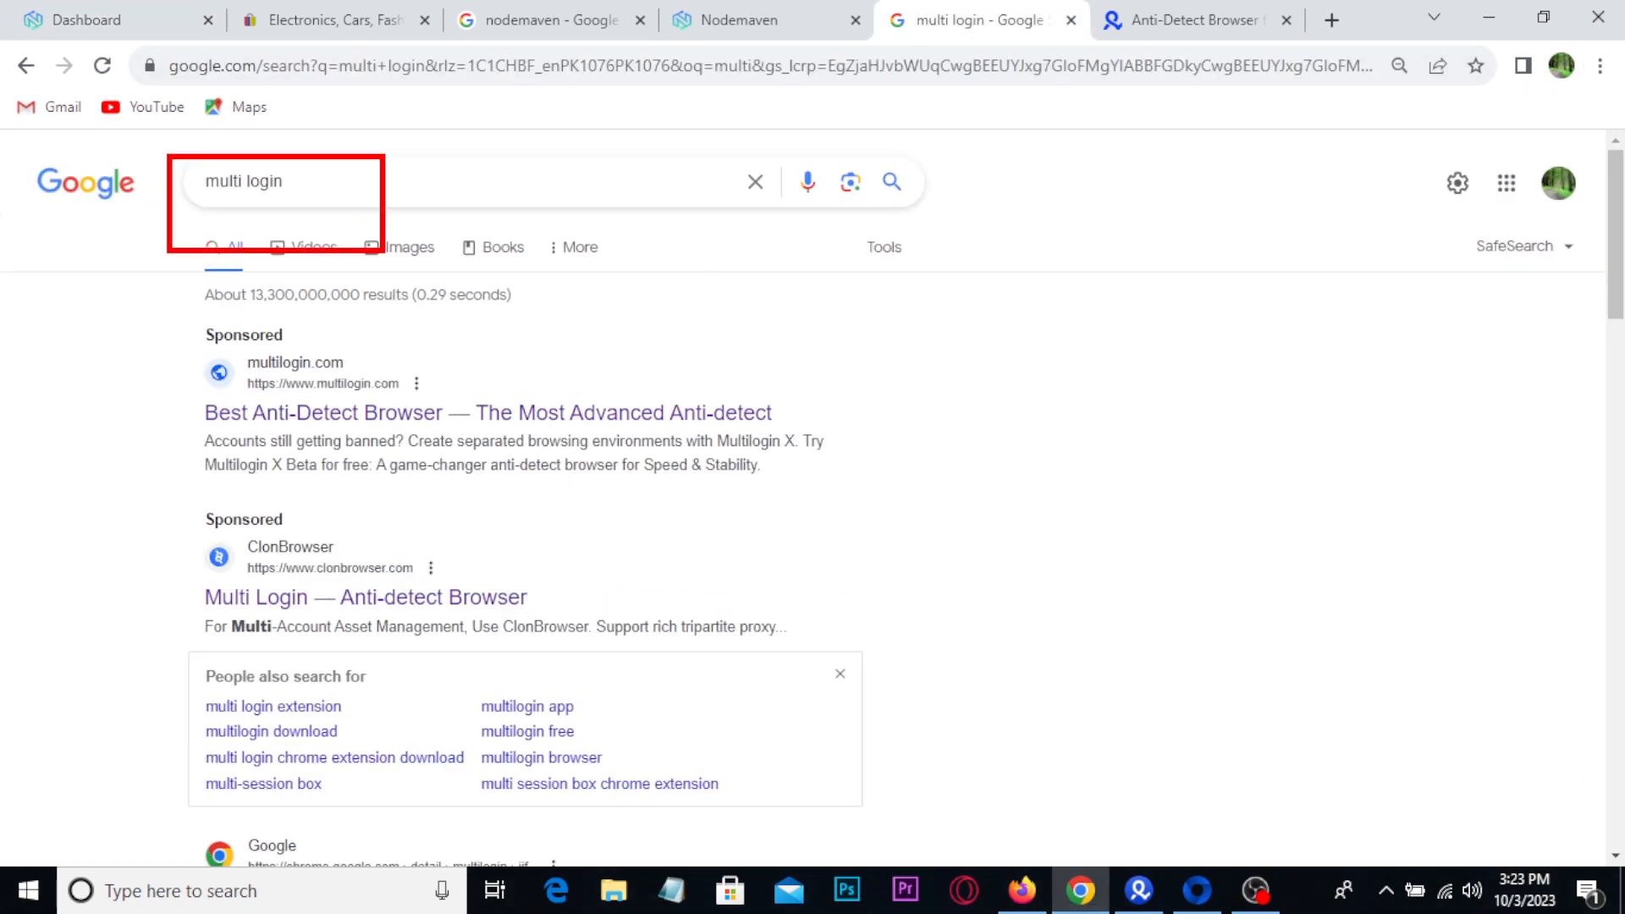
left_click(1151, 8)
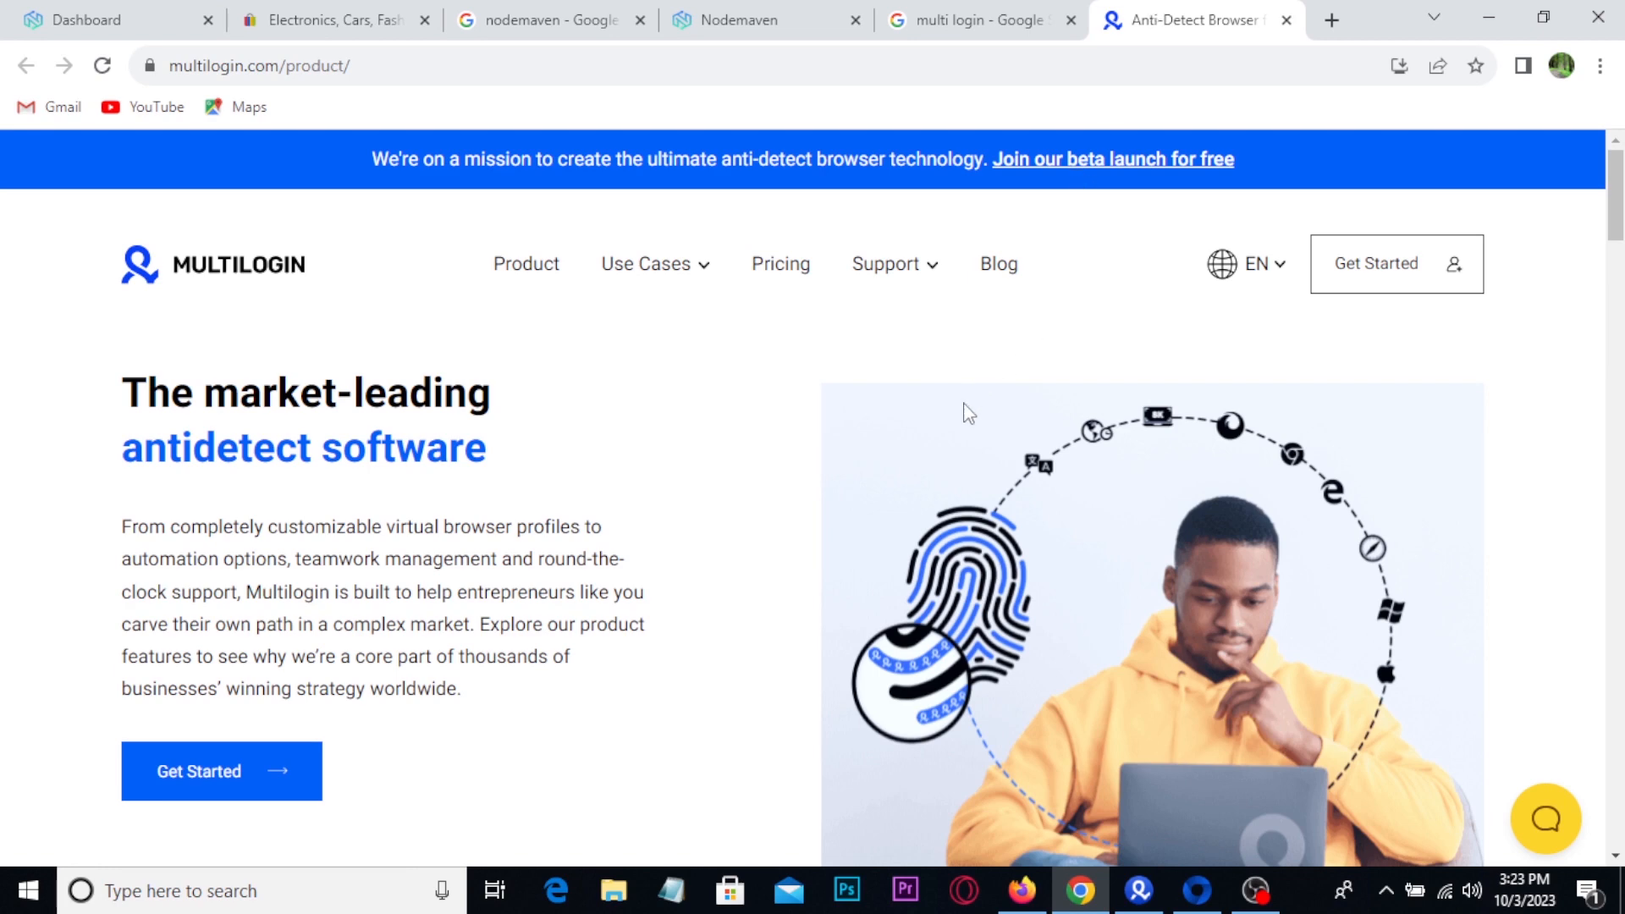
- Read through Multilogin's product page to the footer, temporarily mark the Product links around Download App, and clear the marks
scroll(969, 412, "down", 2)
scroll(969, 412, "down", 6)
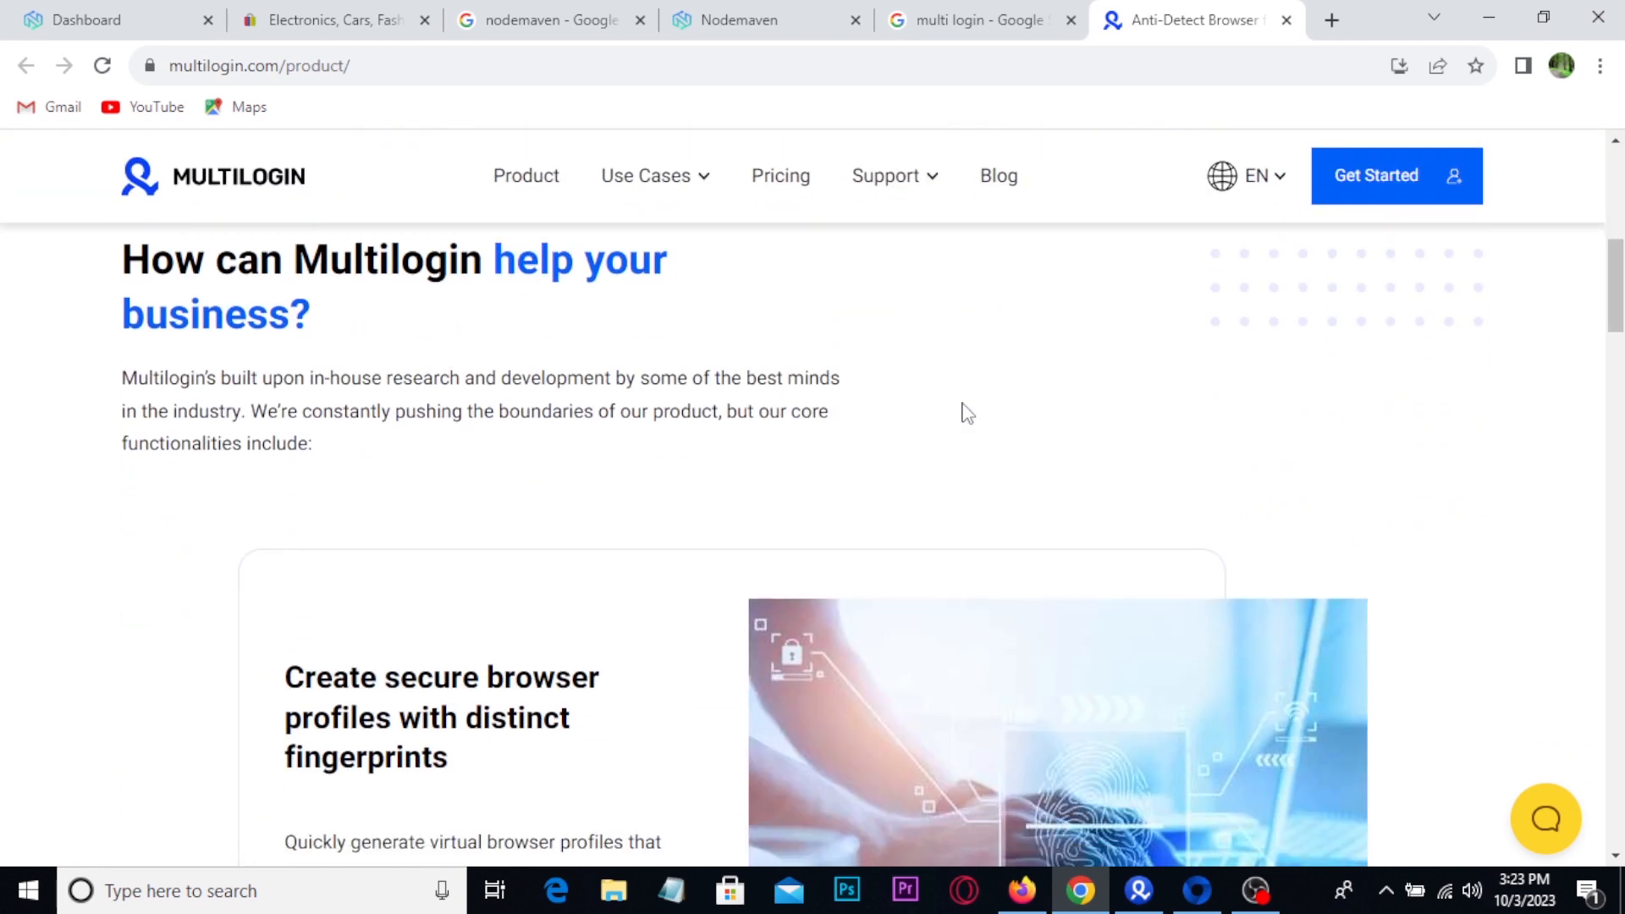
scroll(967, 412, "down", 4)
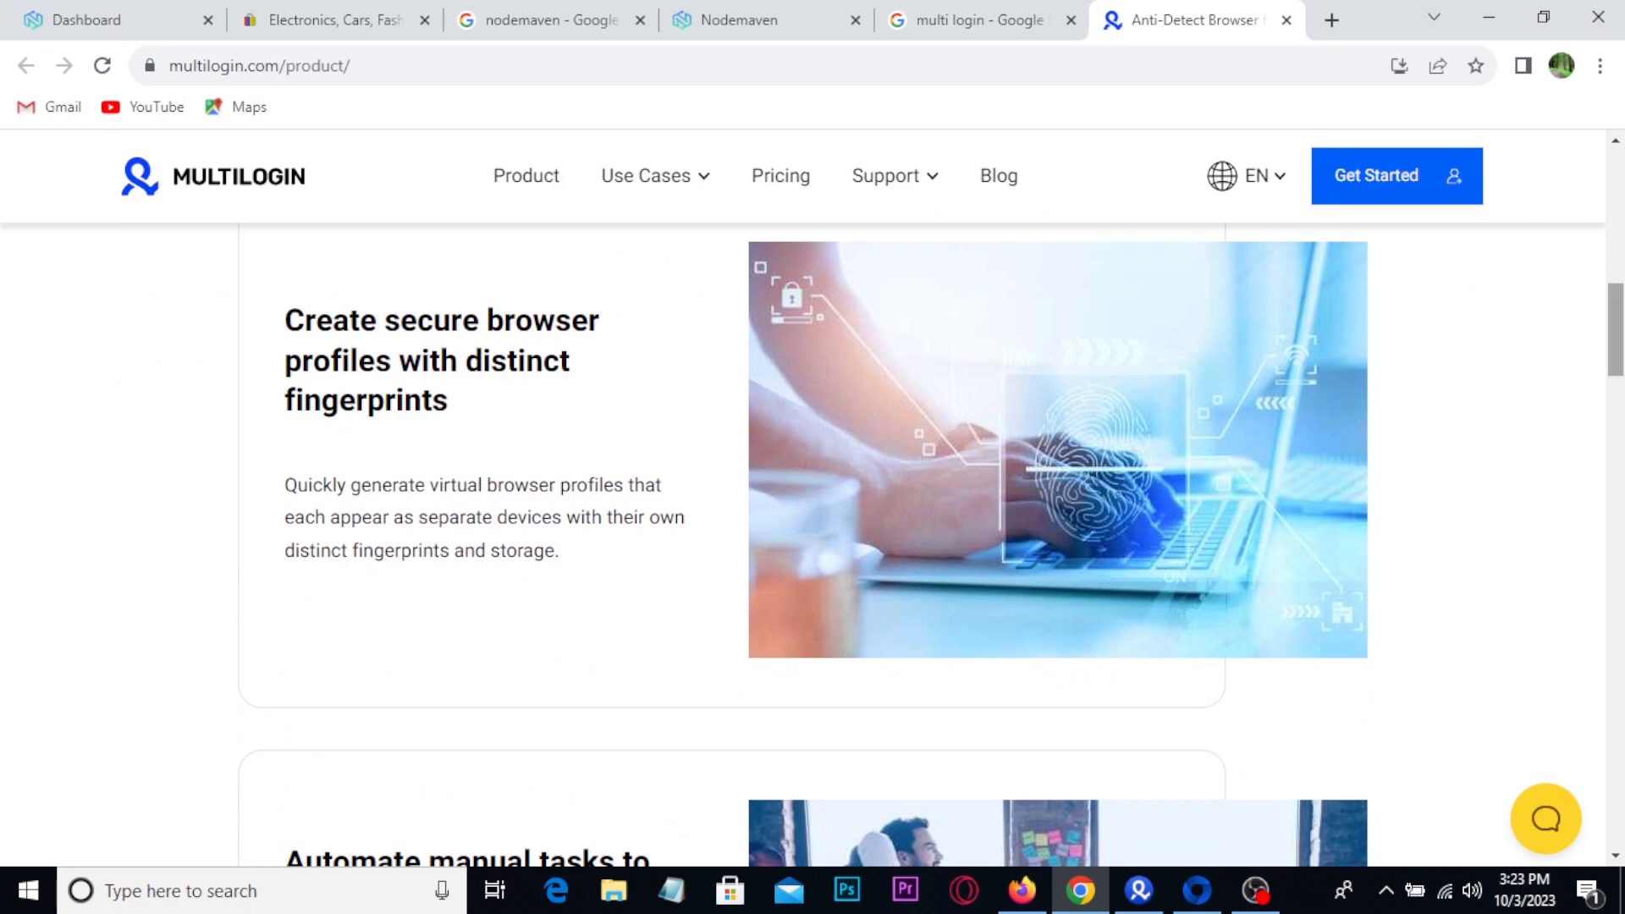
scroll(1178, 368, "down", 10)
scroll(1179, 368, "down", 15)
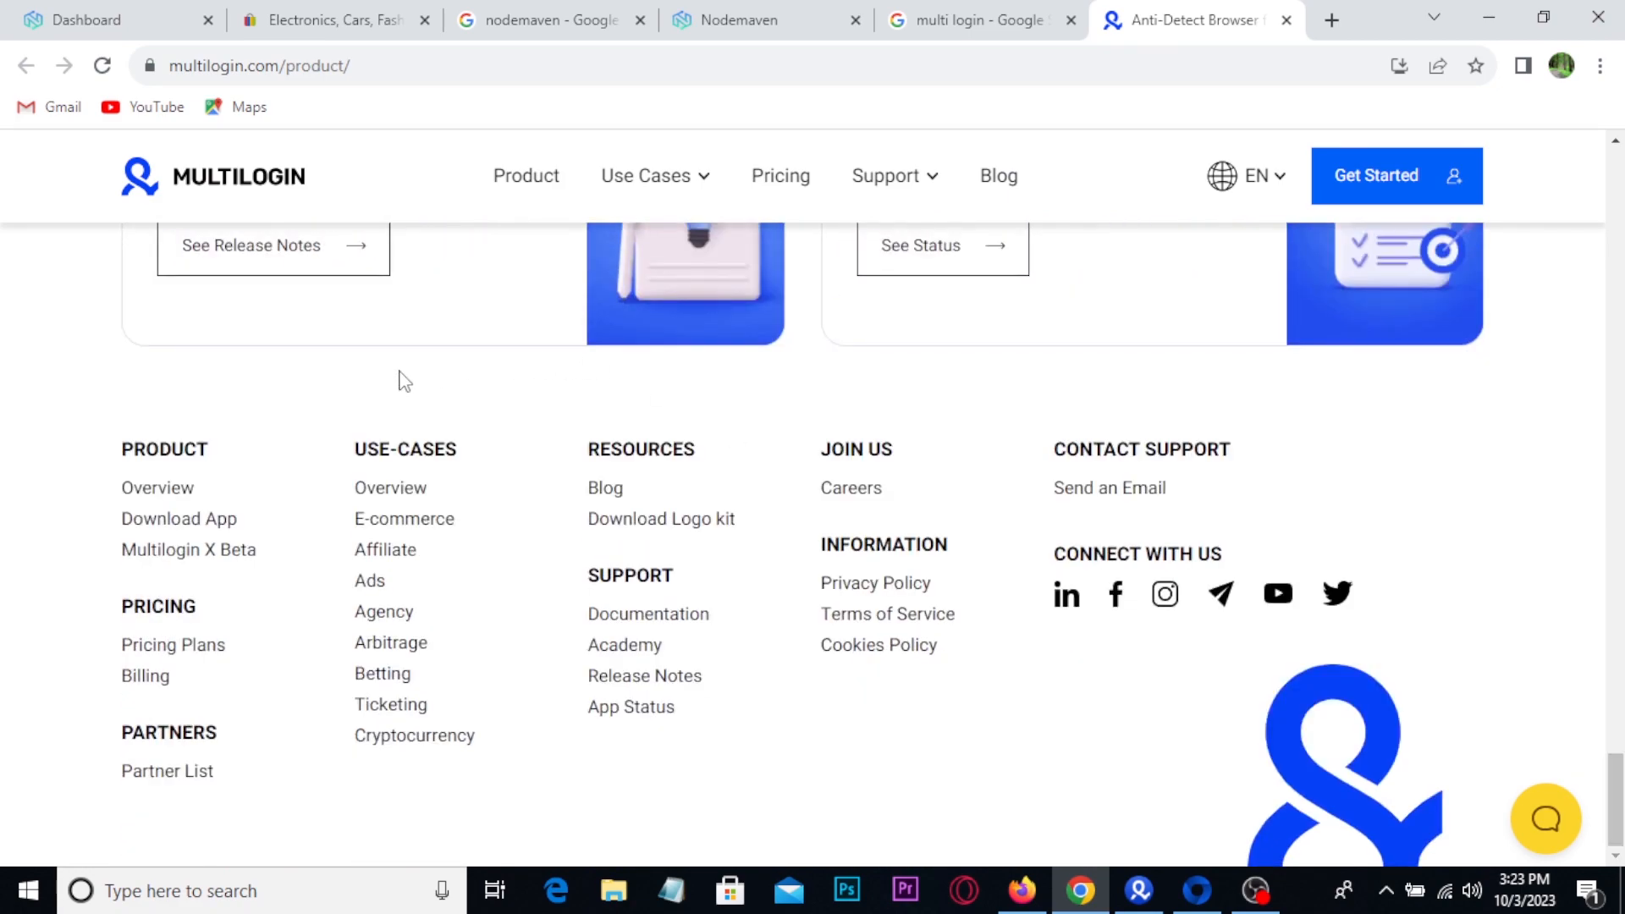
key("ctrl+2")
left_click_drag(54, 416, 305, 584)
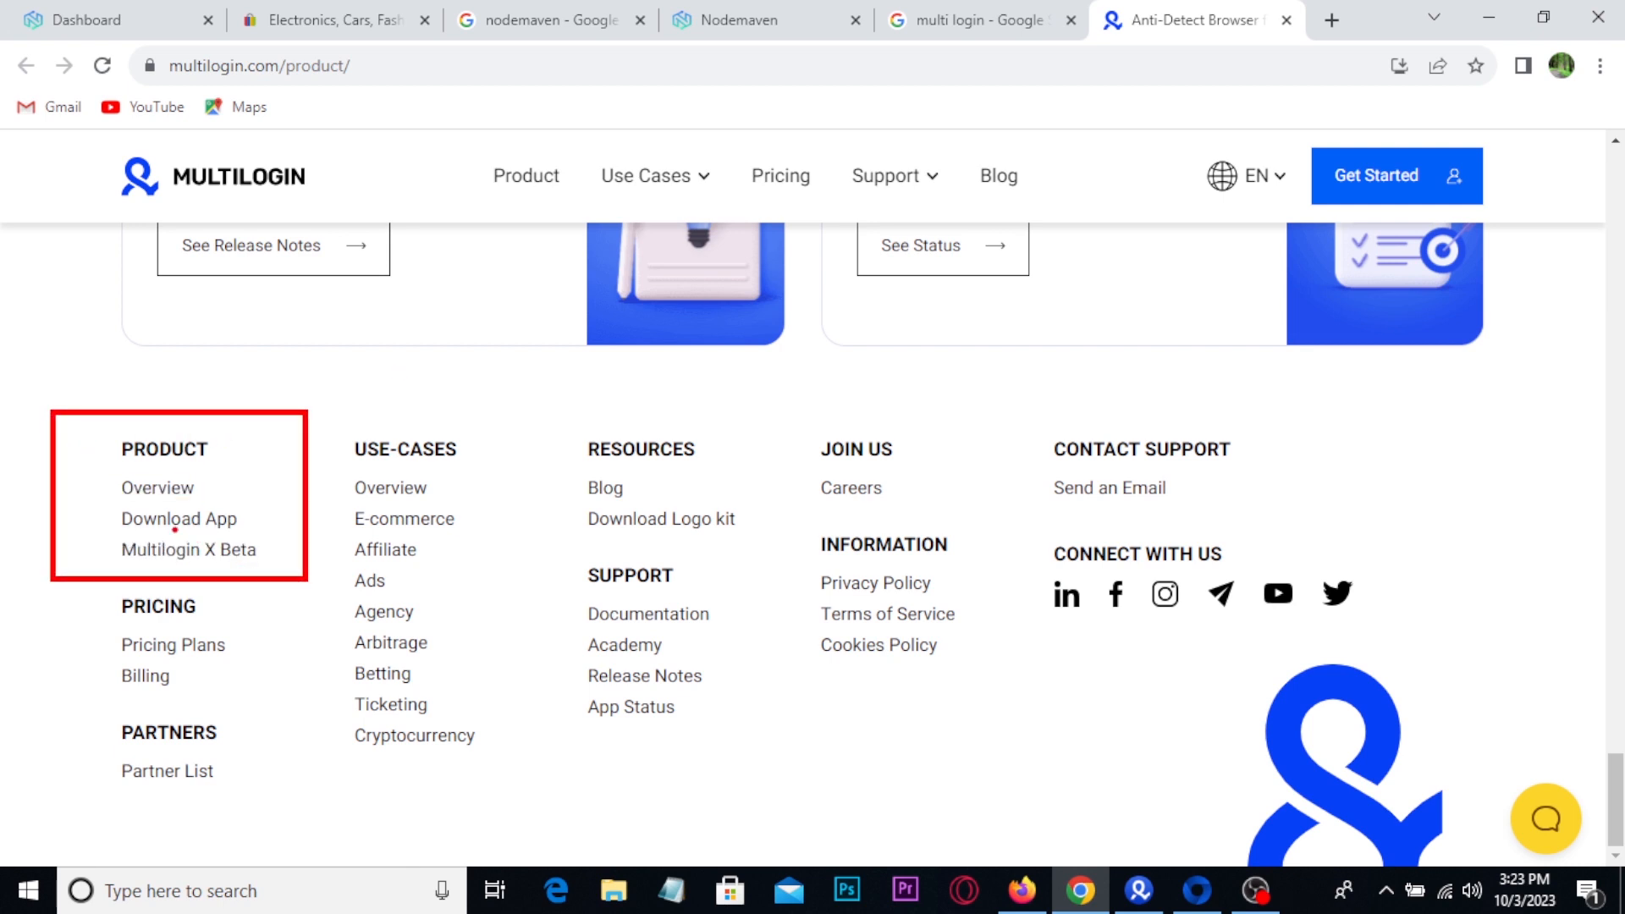
mouse_move(234, 506)
left_mouse_down()
mouse_move(253, 516)
mouse_move(282, 487)
left_mouse_up()
key("Escape")
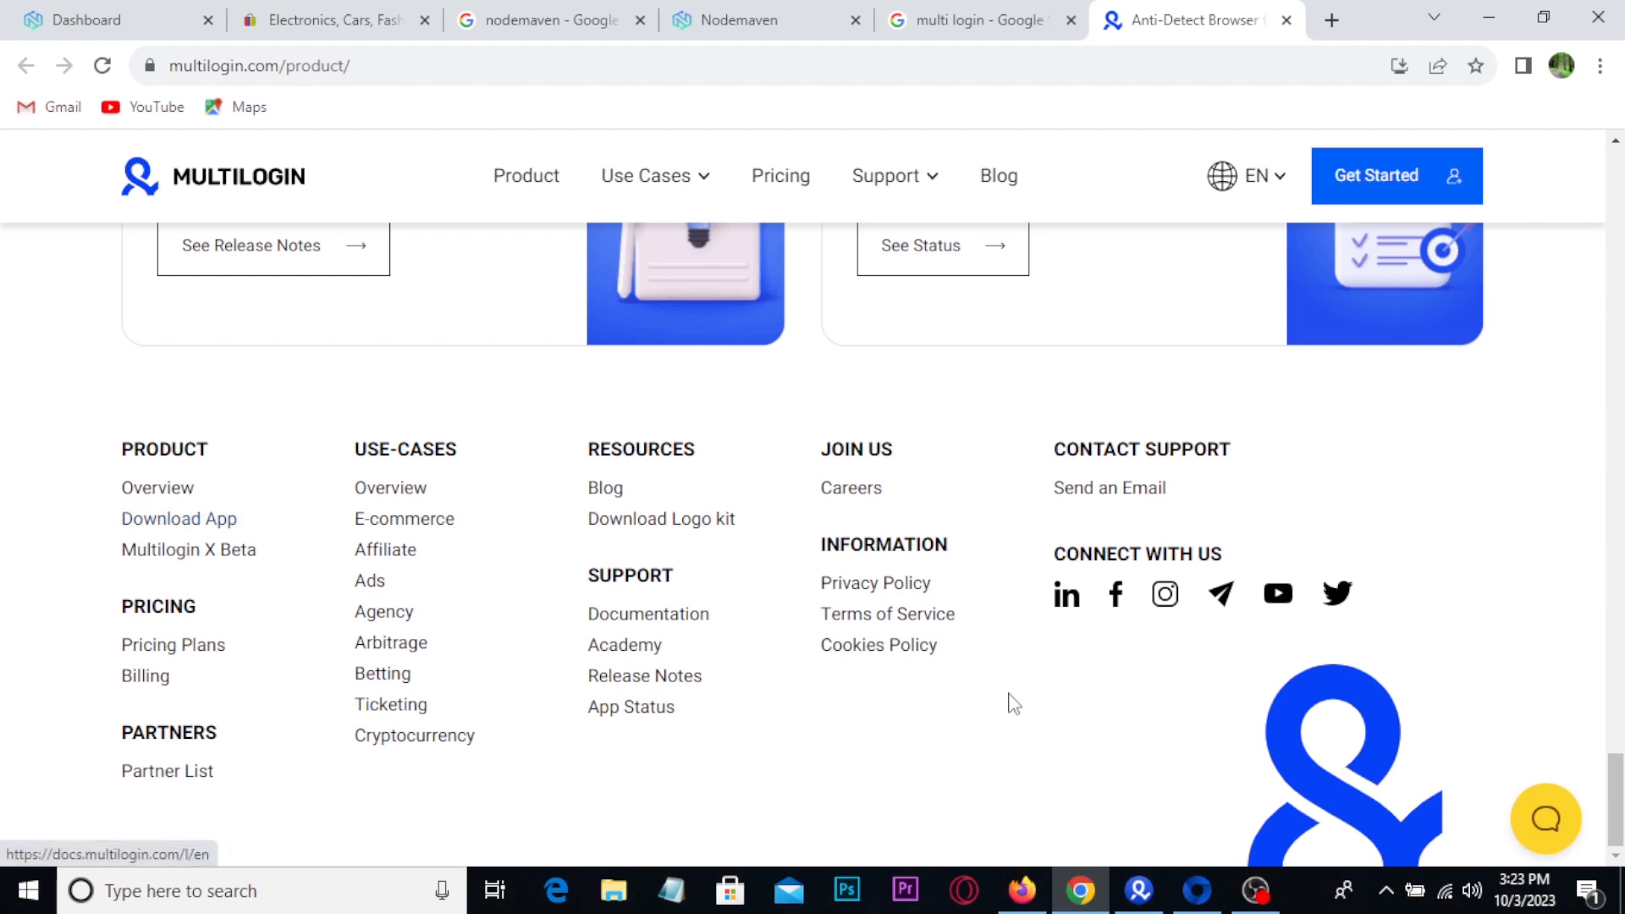
- Switch to the Multilogin app, start a new browser profile, and name it New UK Profile for eBay
left_click(1135, 887)
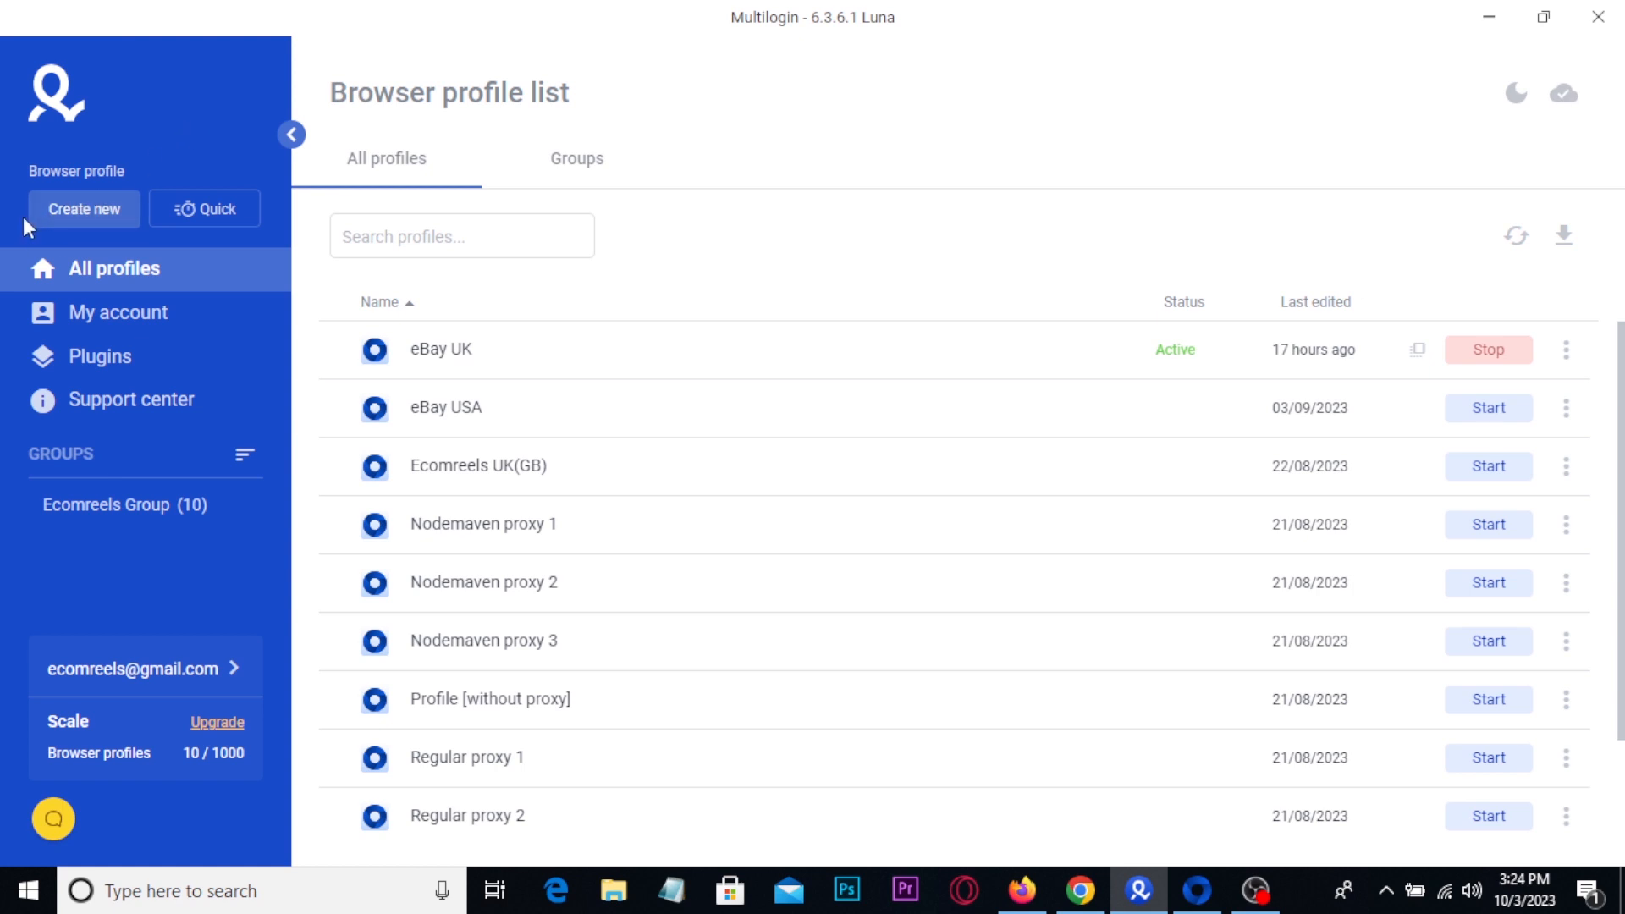
left_click(71, 218)
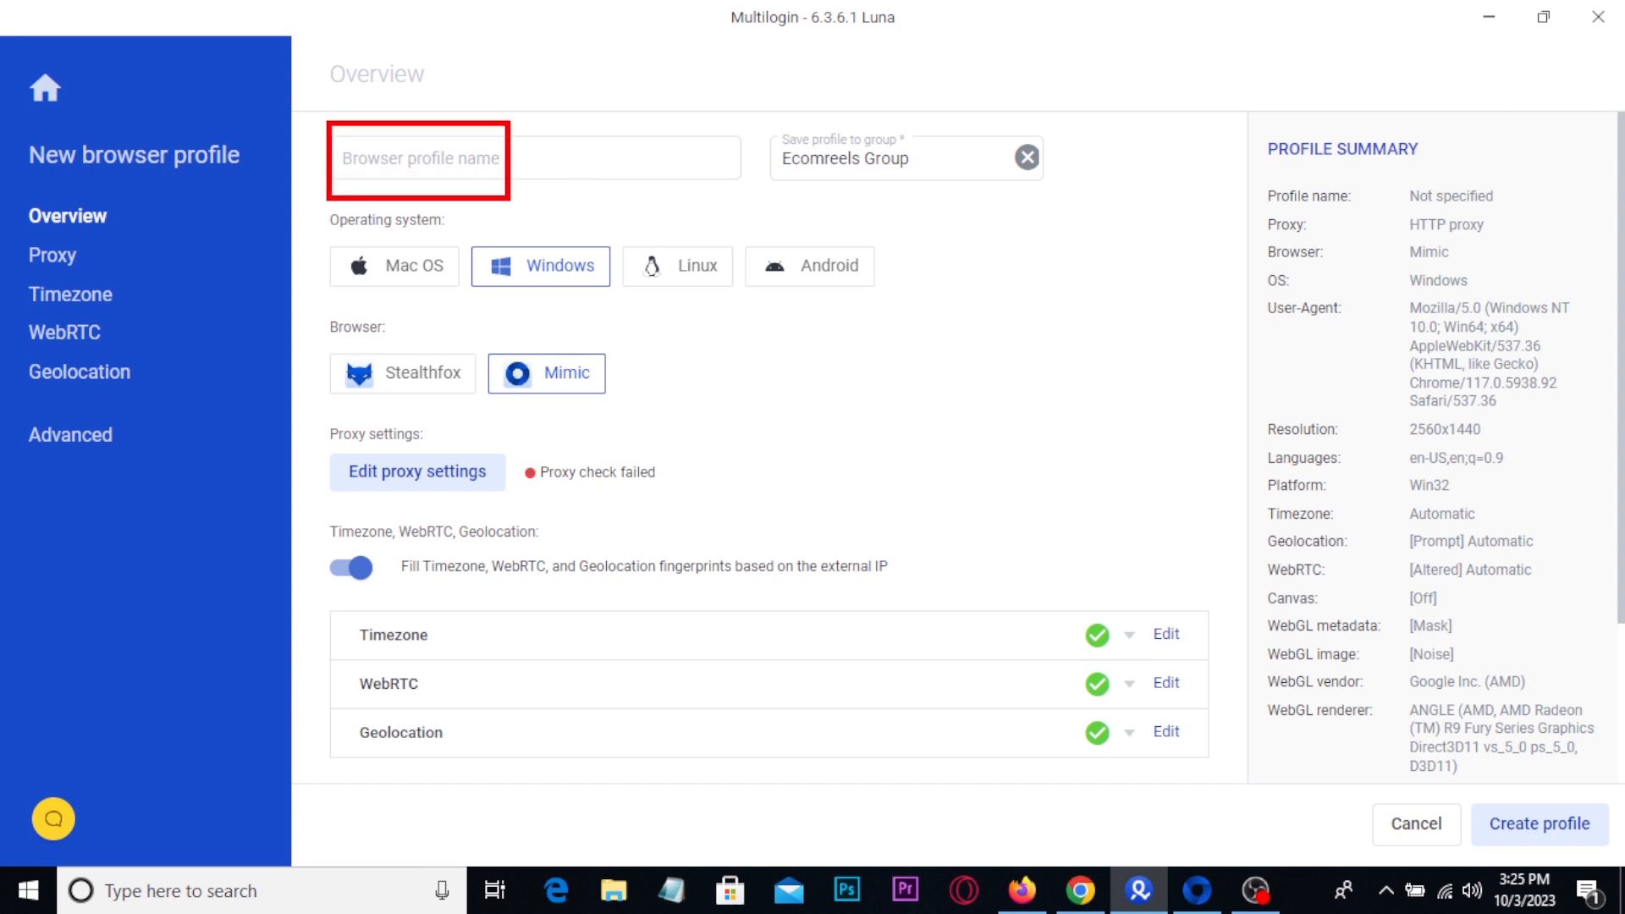
left_click(423, 160)
type("New UK Profile for eBay")
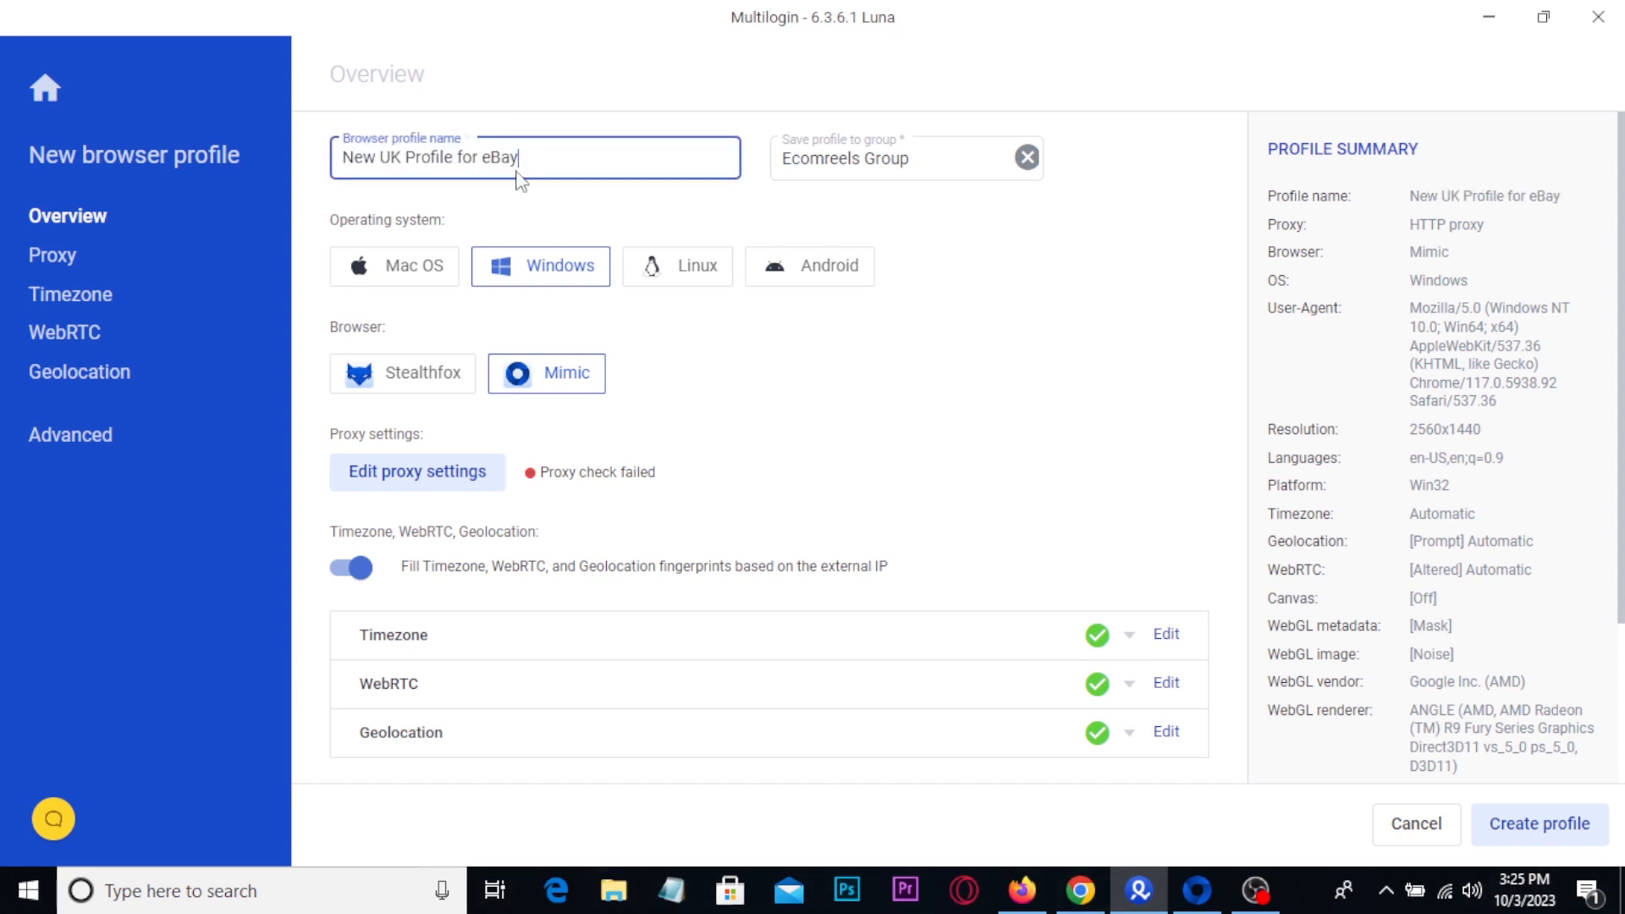
left_click(938, 292)
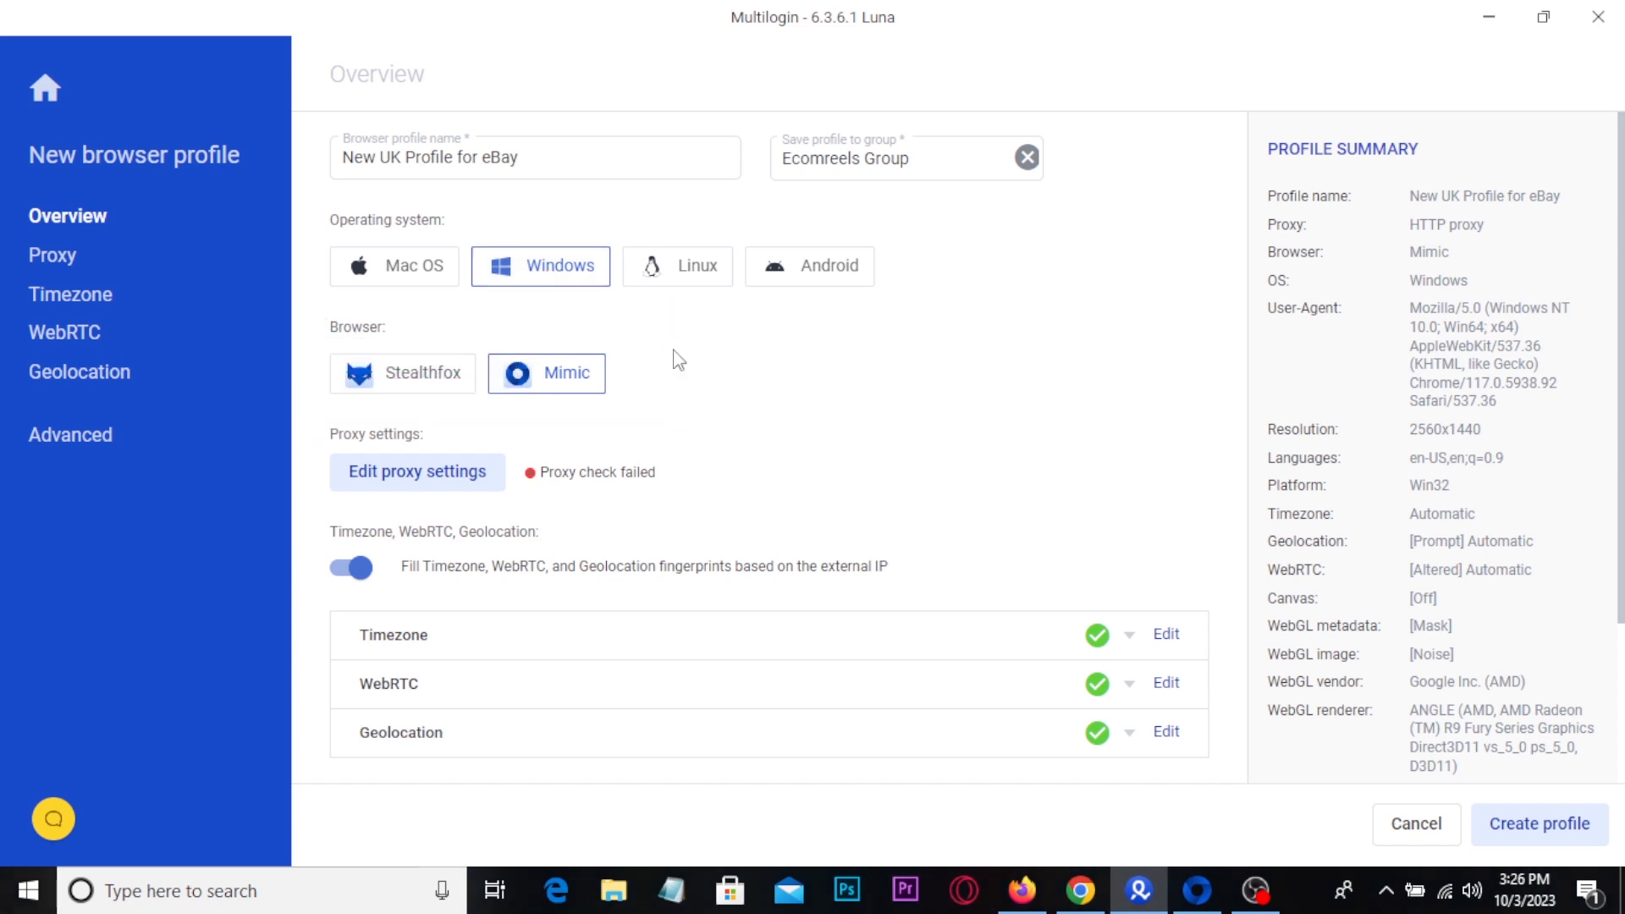
- Open the new profile's proxy settings and choose HTTP proxy as connection type, after checking the type selected in NodeMaven in Chrome
scroll(674, 359, "down", 2)
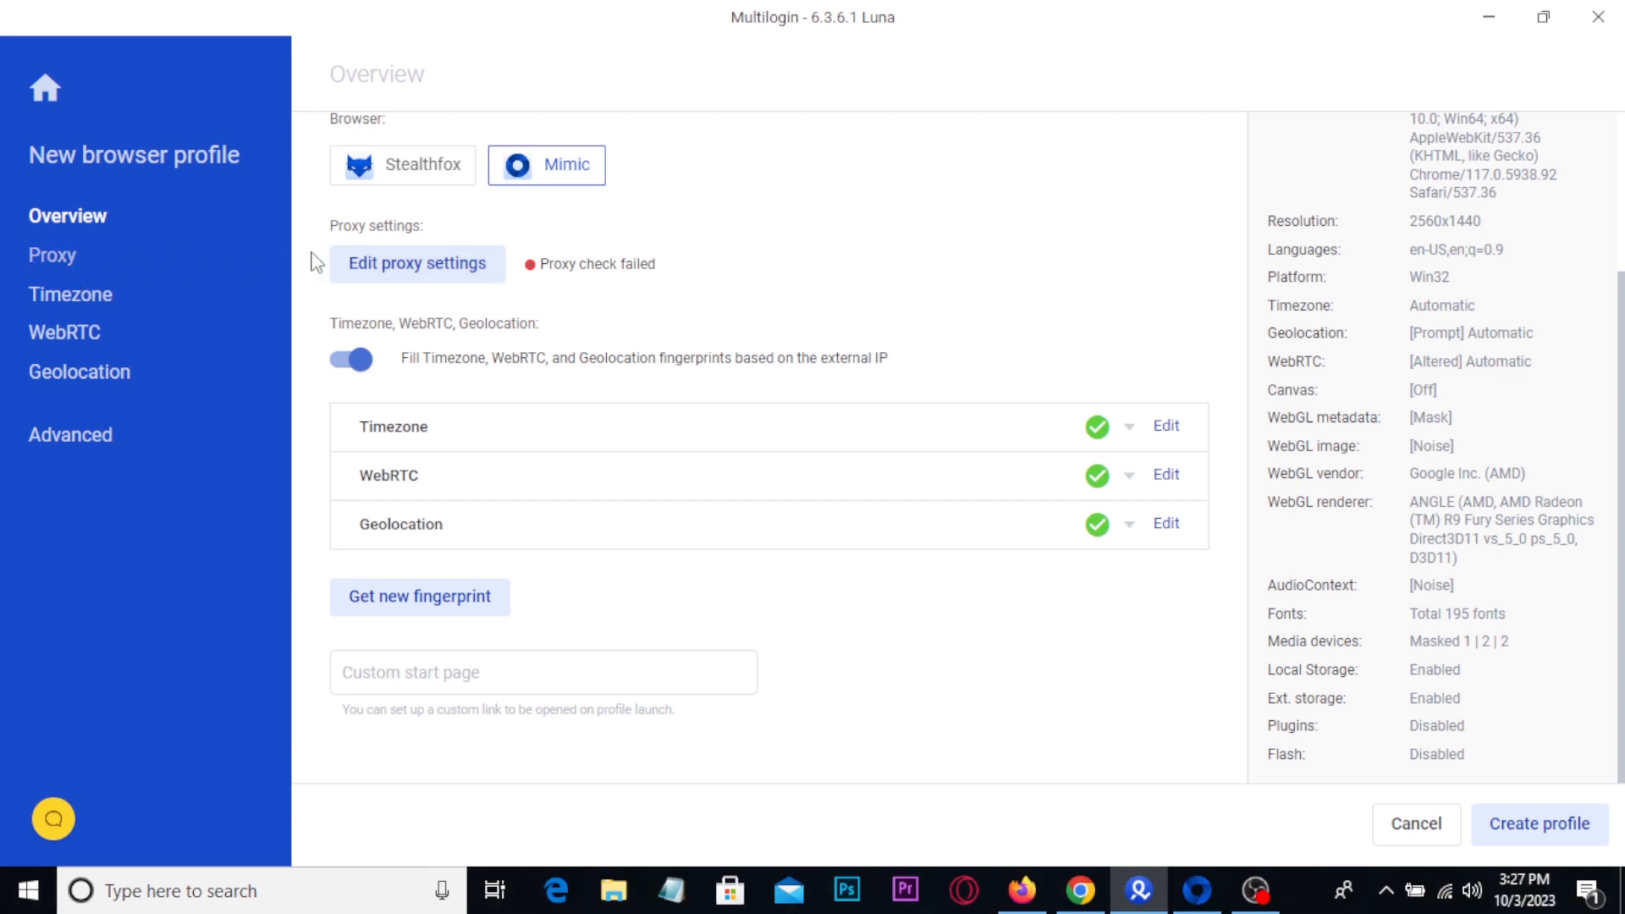
left_click(383, 283)
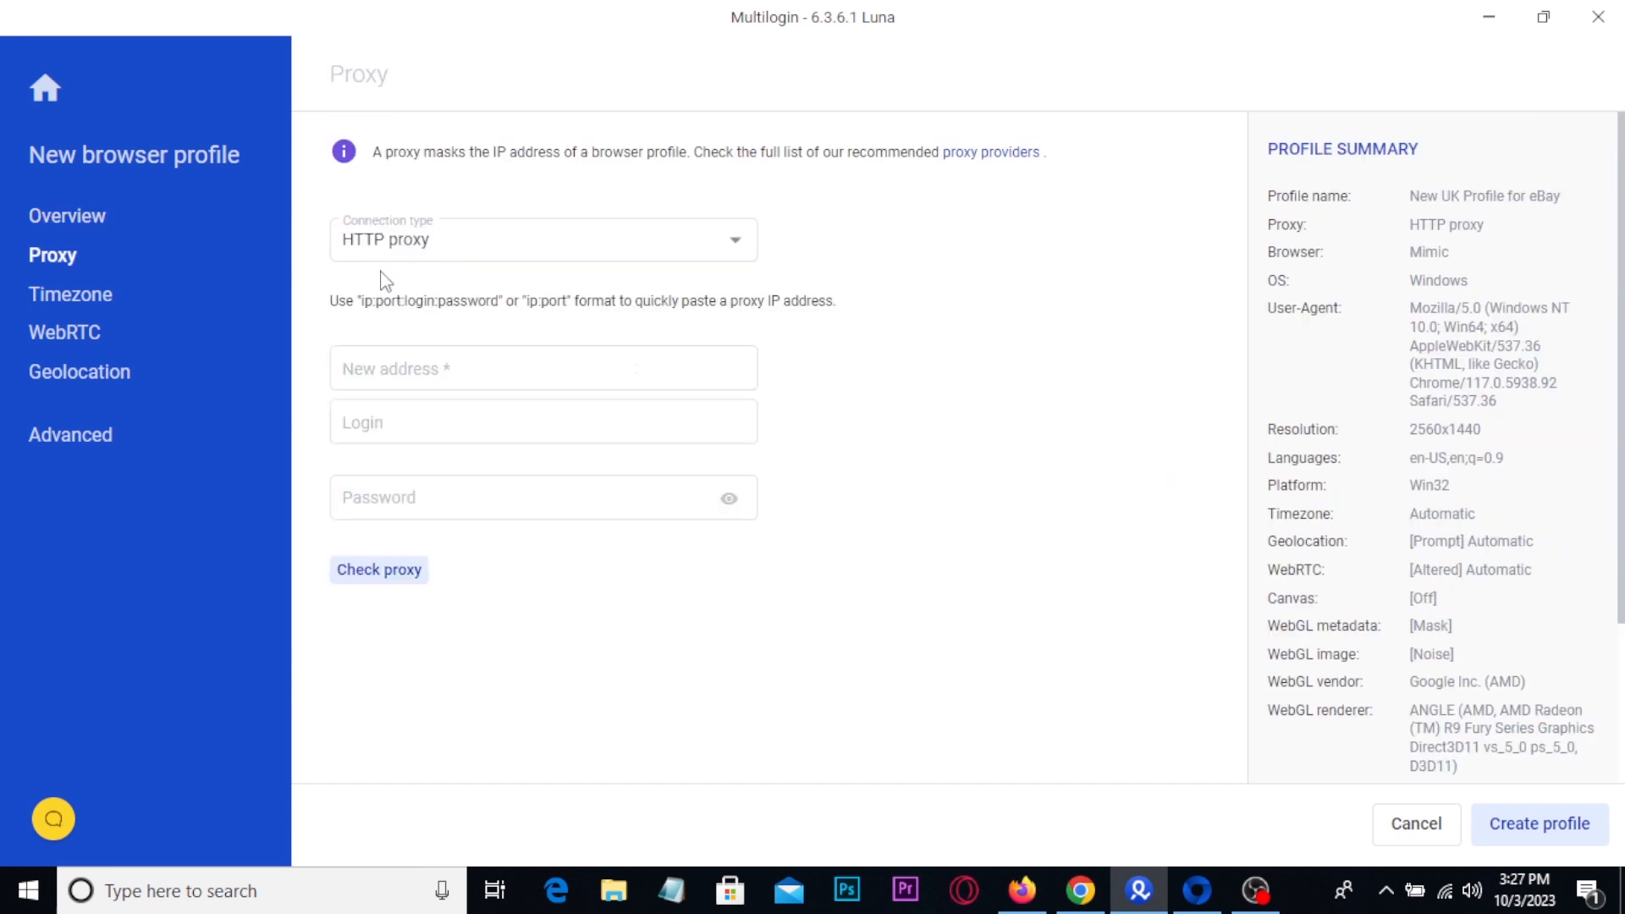
left_click(721, 251)
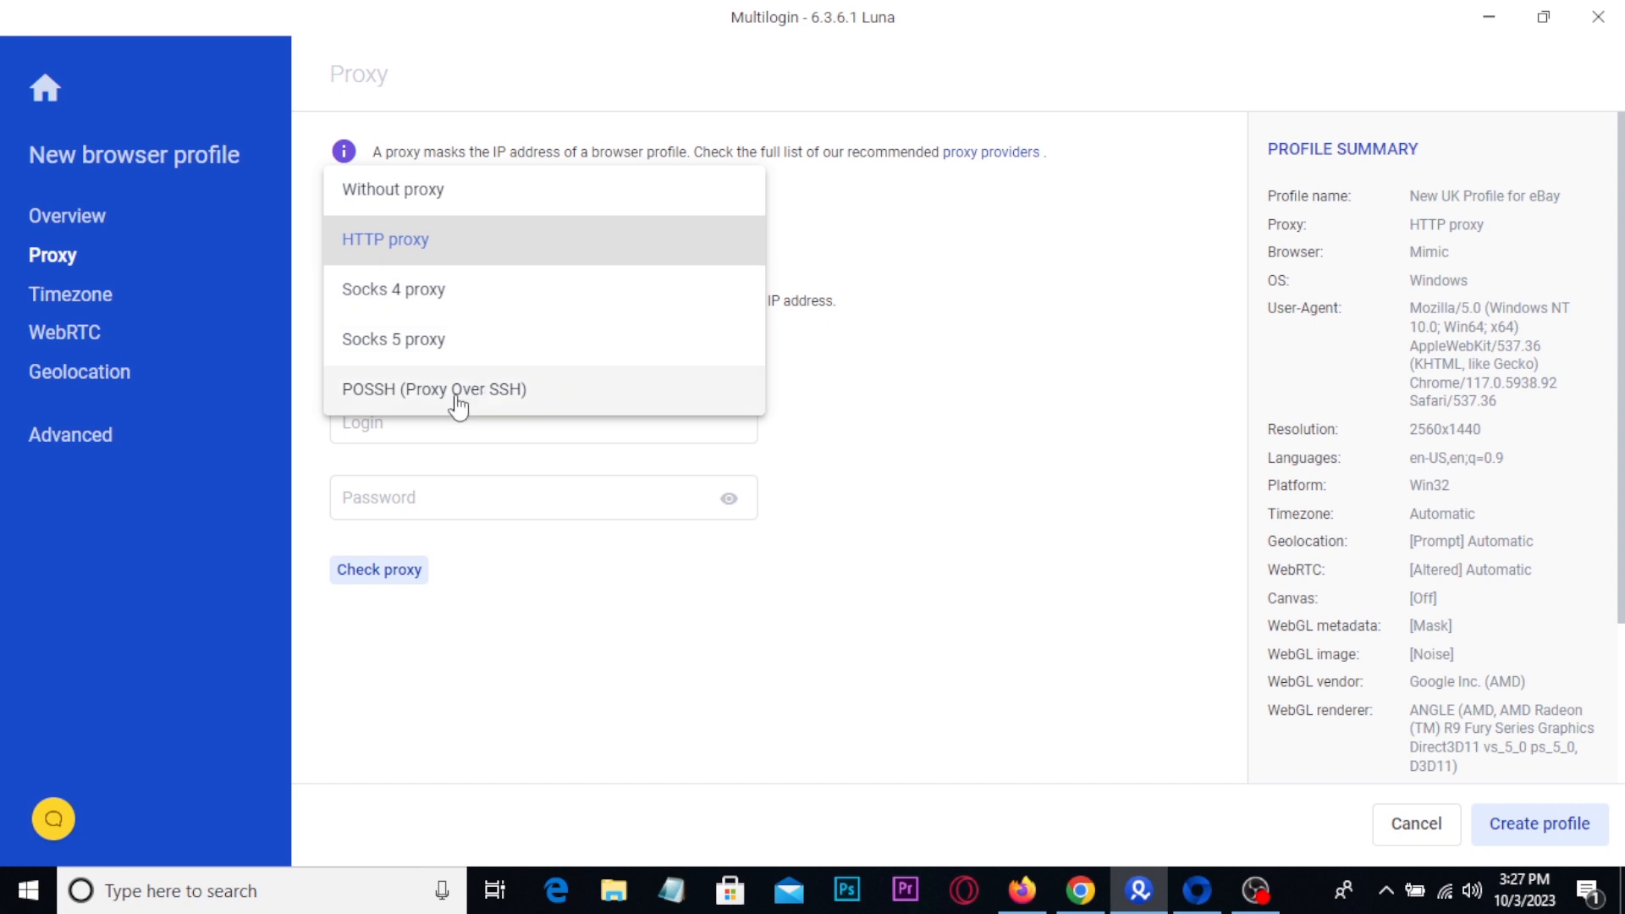
key("alt+Tab")
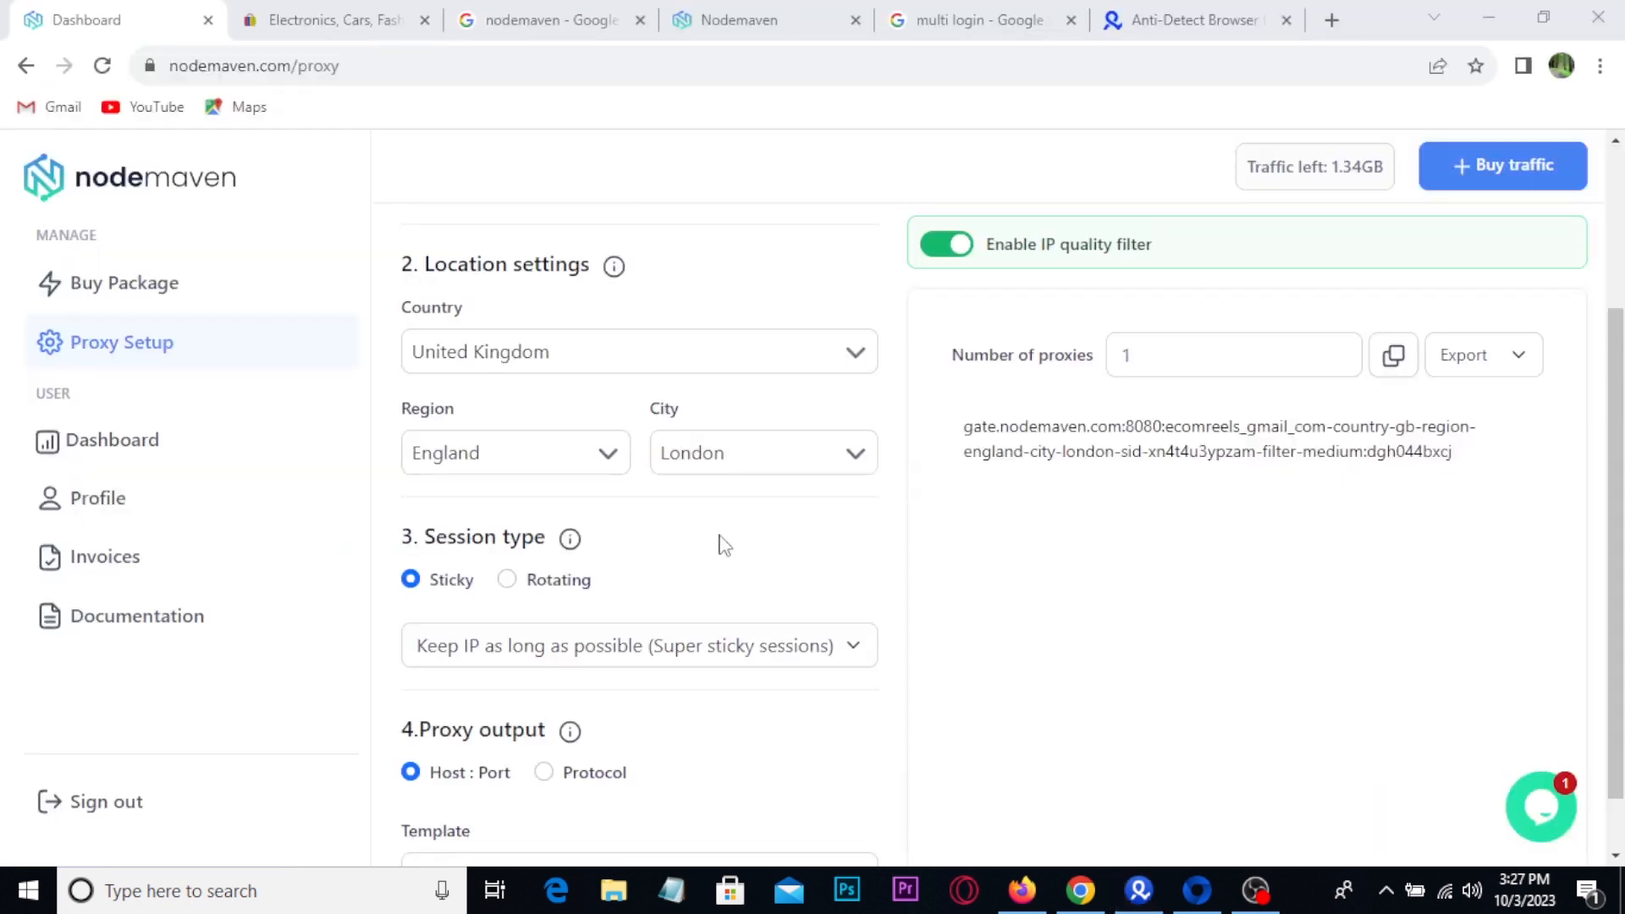
scroll(930, 571, "up", 3)
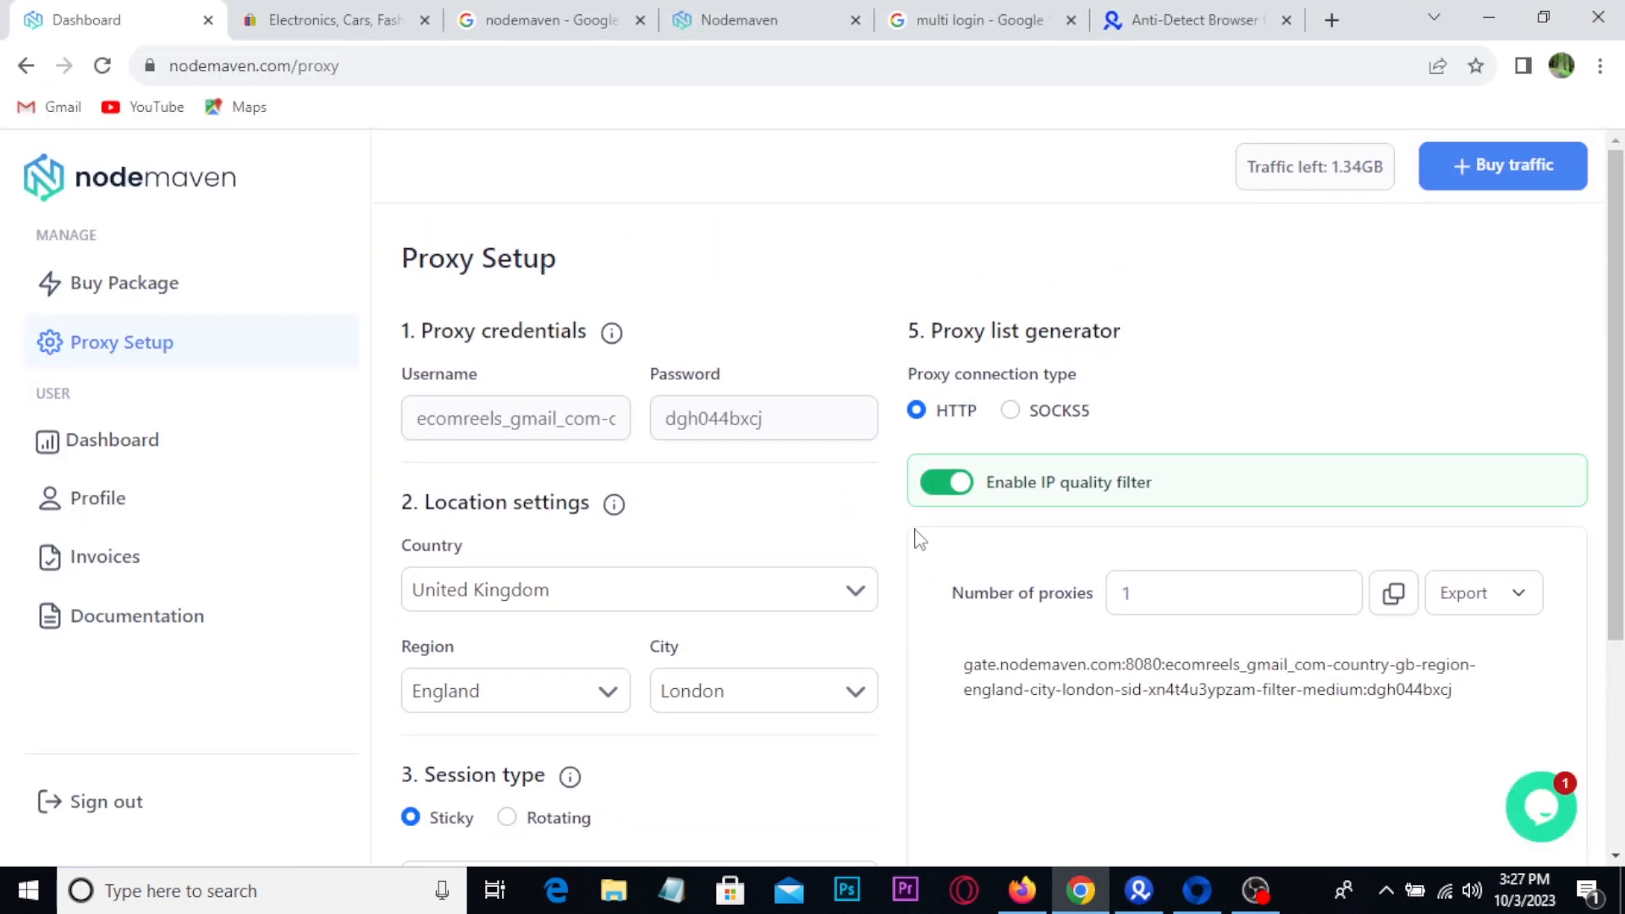
left_click_drag(892, 382, 984, 445)
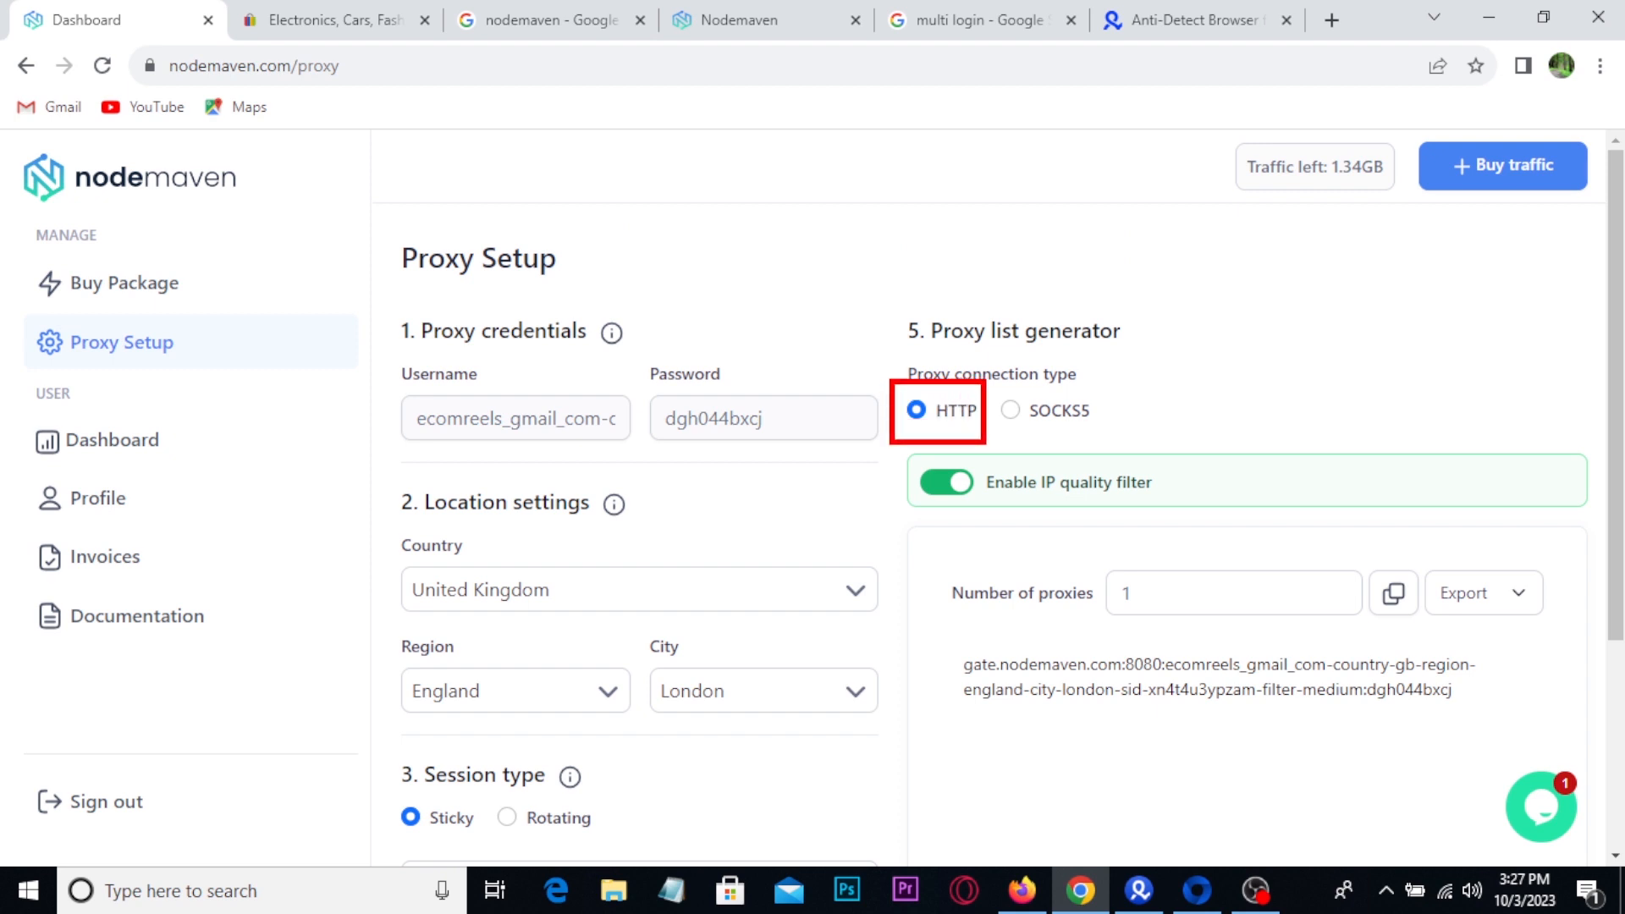
key("Escape")
key("alt+Tab")
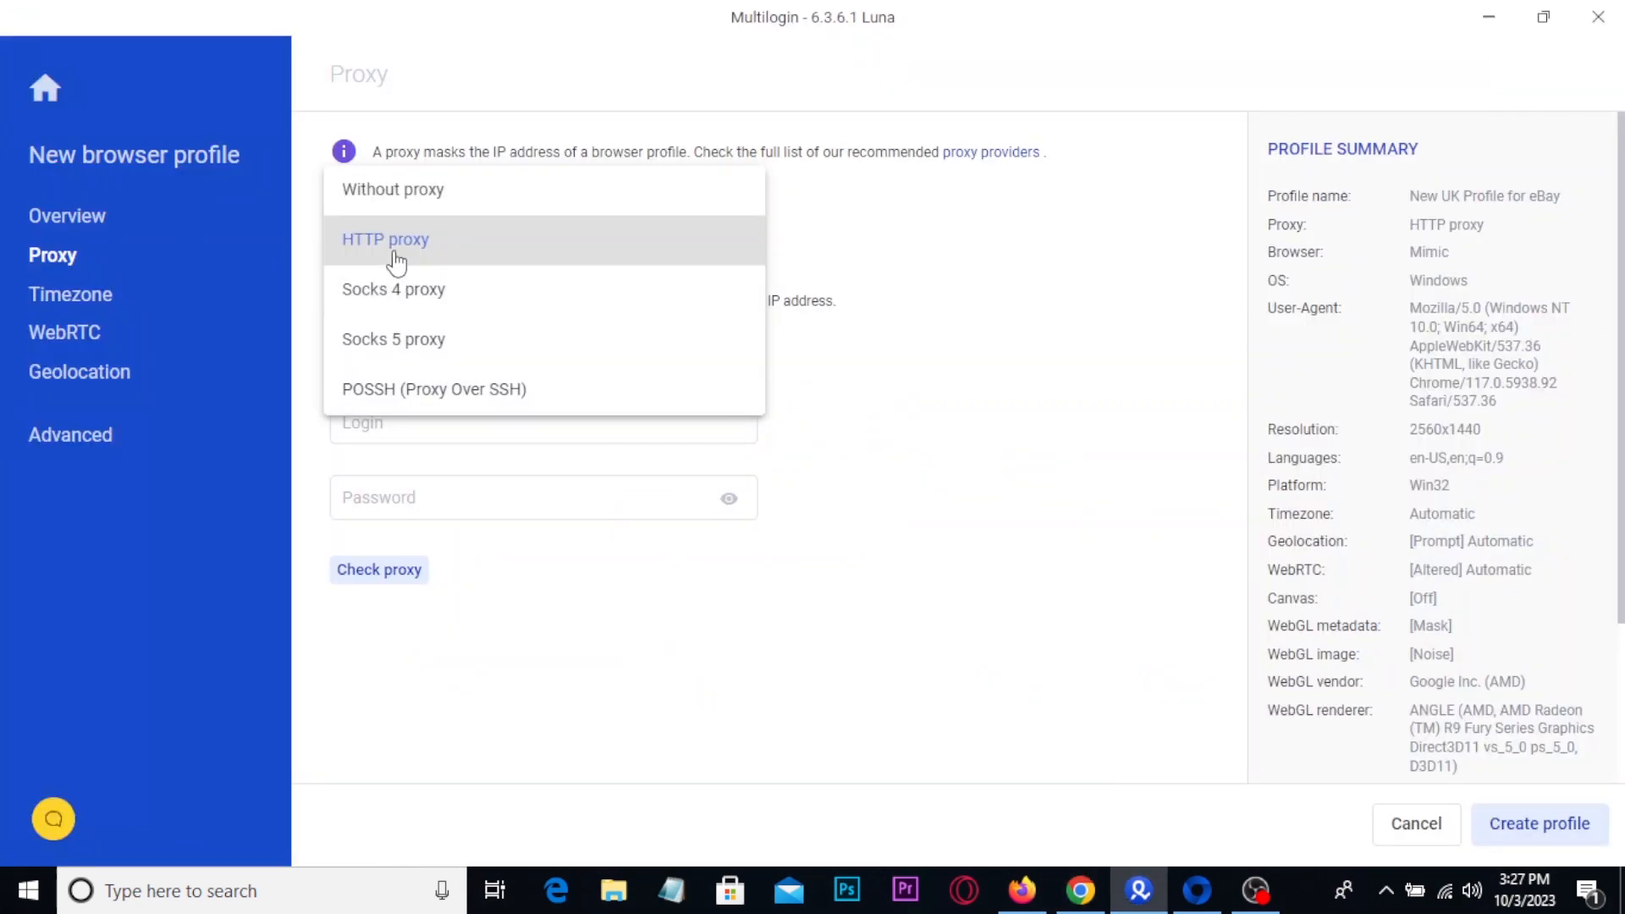
left_click(394, 250)
- Temporarily box the empty proxy address, login and password fields, clear the mark, and show the separate host and port entries
scroll(931, 423, "down", 1)
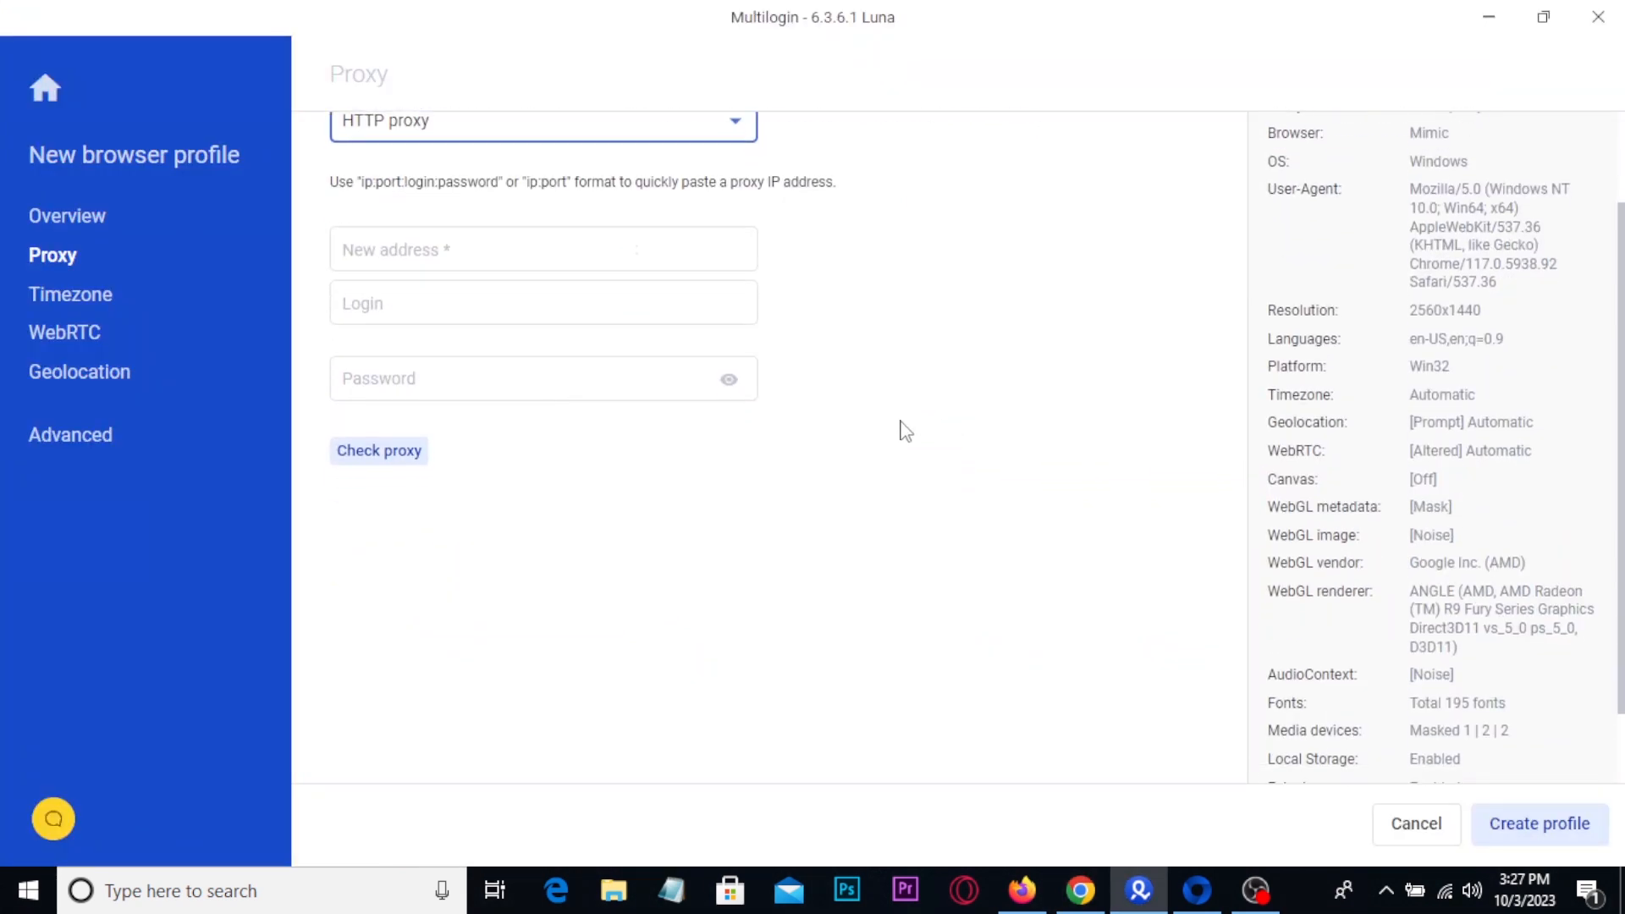
left_click(352, 249)
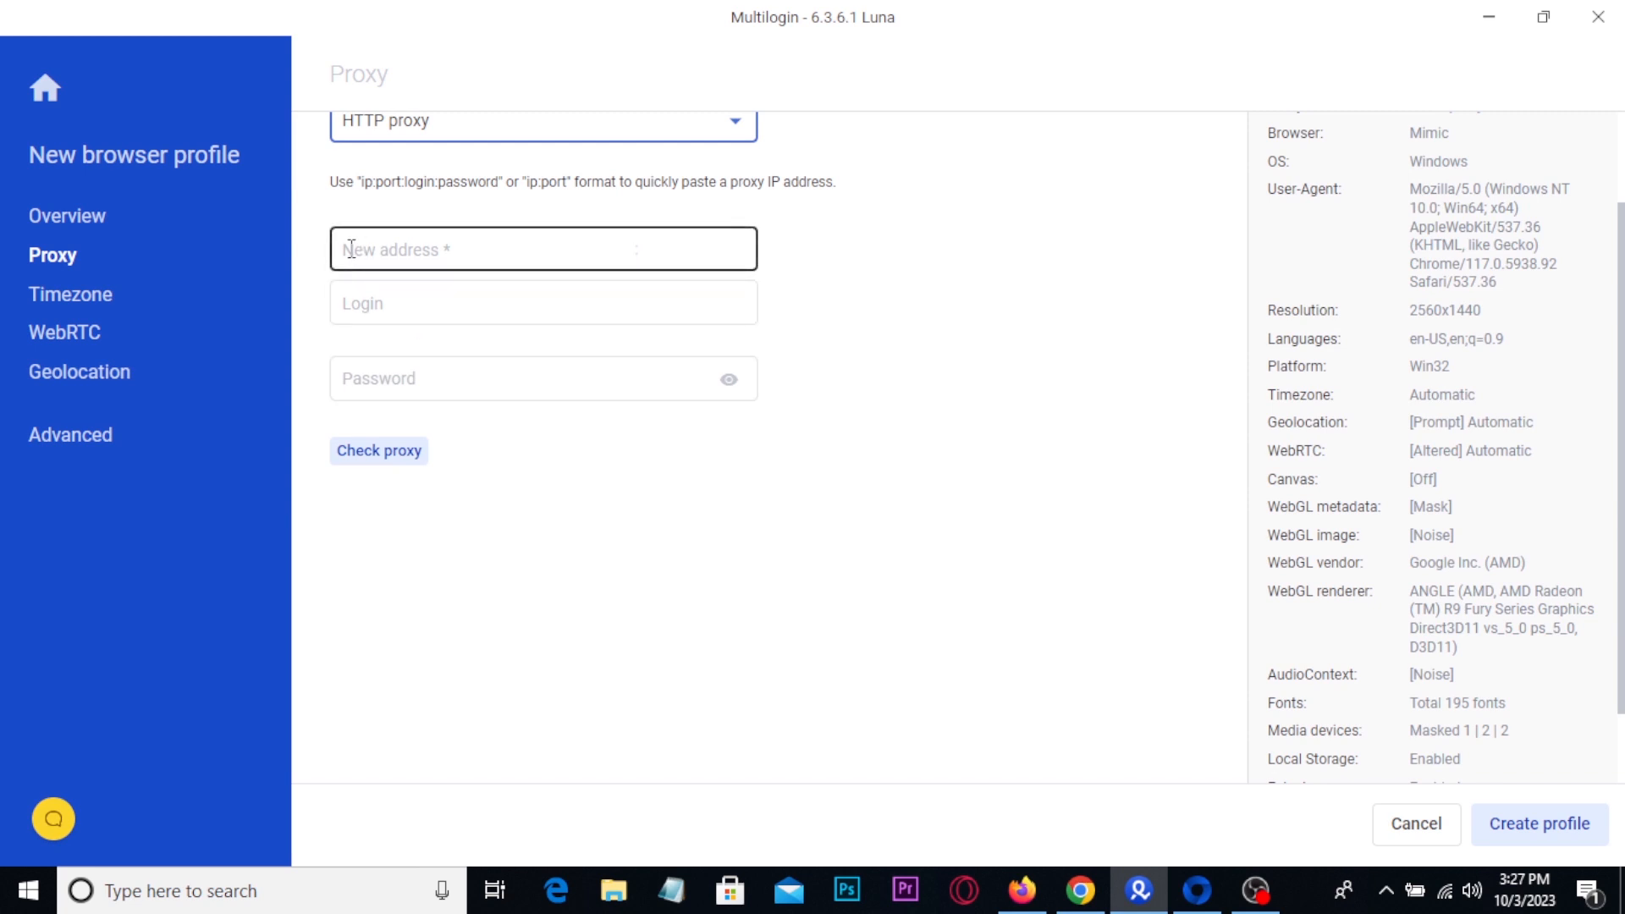
mouse_move(319, 226)
left_mouse_down()
mouse_move(387, 267)
mouse_move(389, 399)
left_mouse_up()
key("Escape")
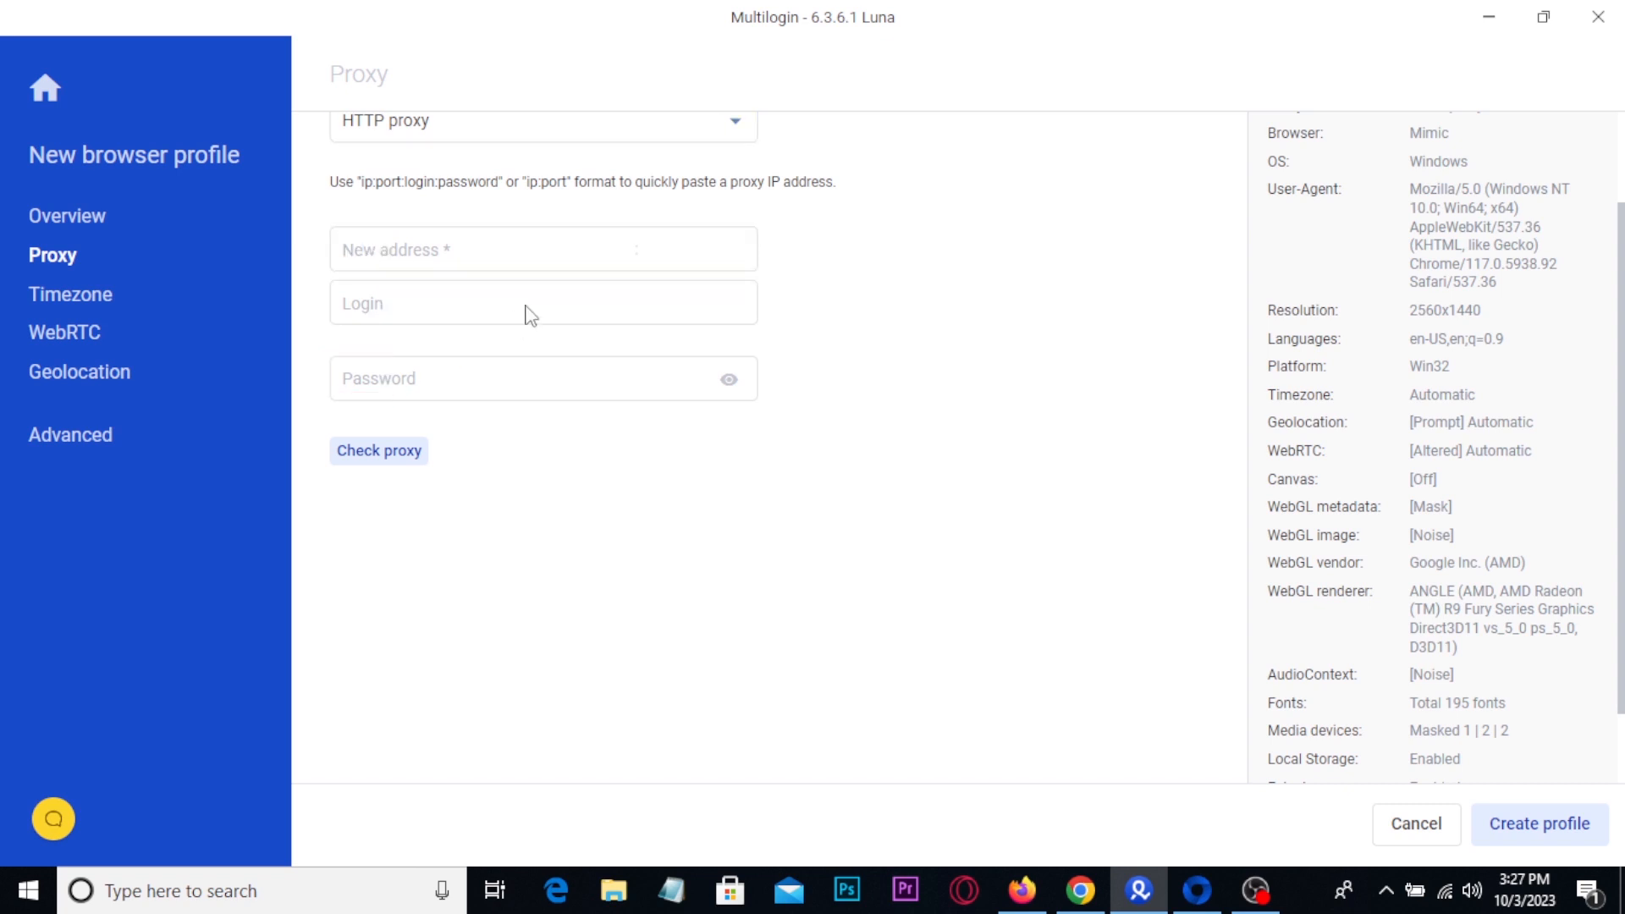
left_click(575, 298)
left_click(602, 255)
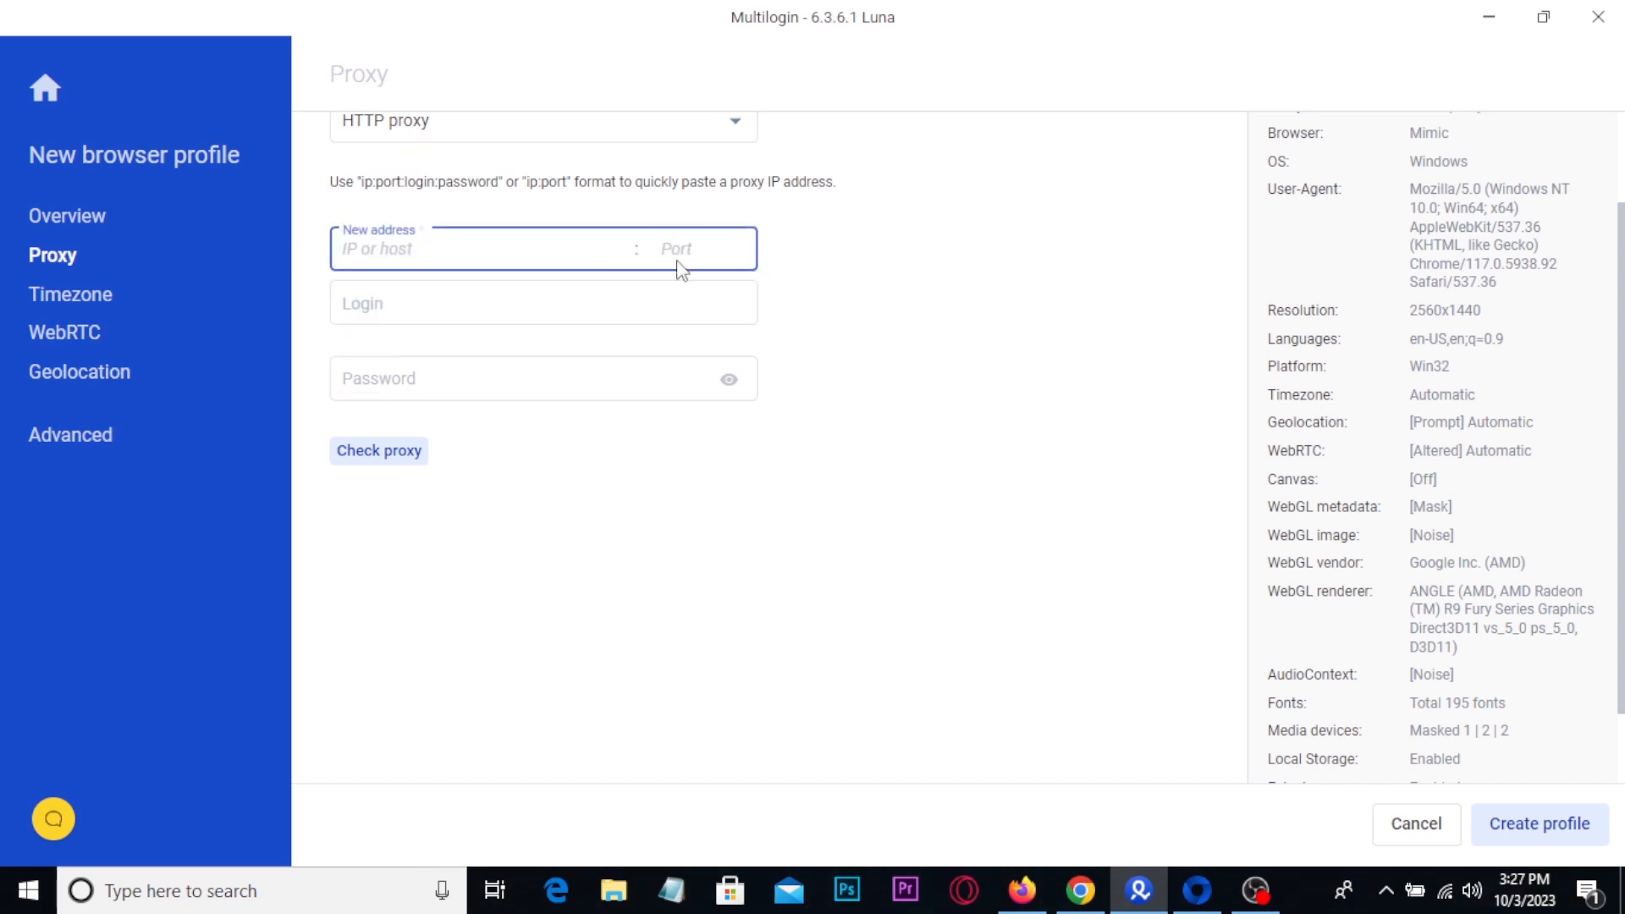
- Copy the host gate.nodemaven.com from NodeMaven's generated proxy line in Chrome into the proxy host field in Multilogin
left_click(1080, 890)
scroll(890, 645, "down", 3)
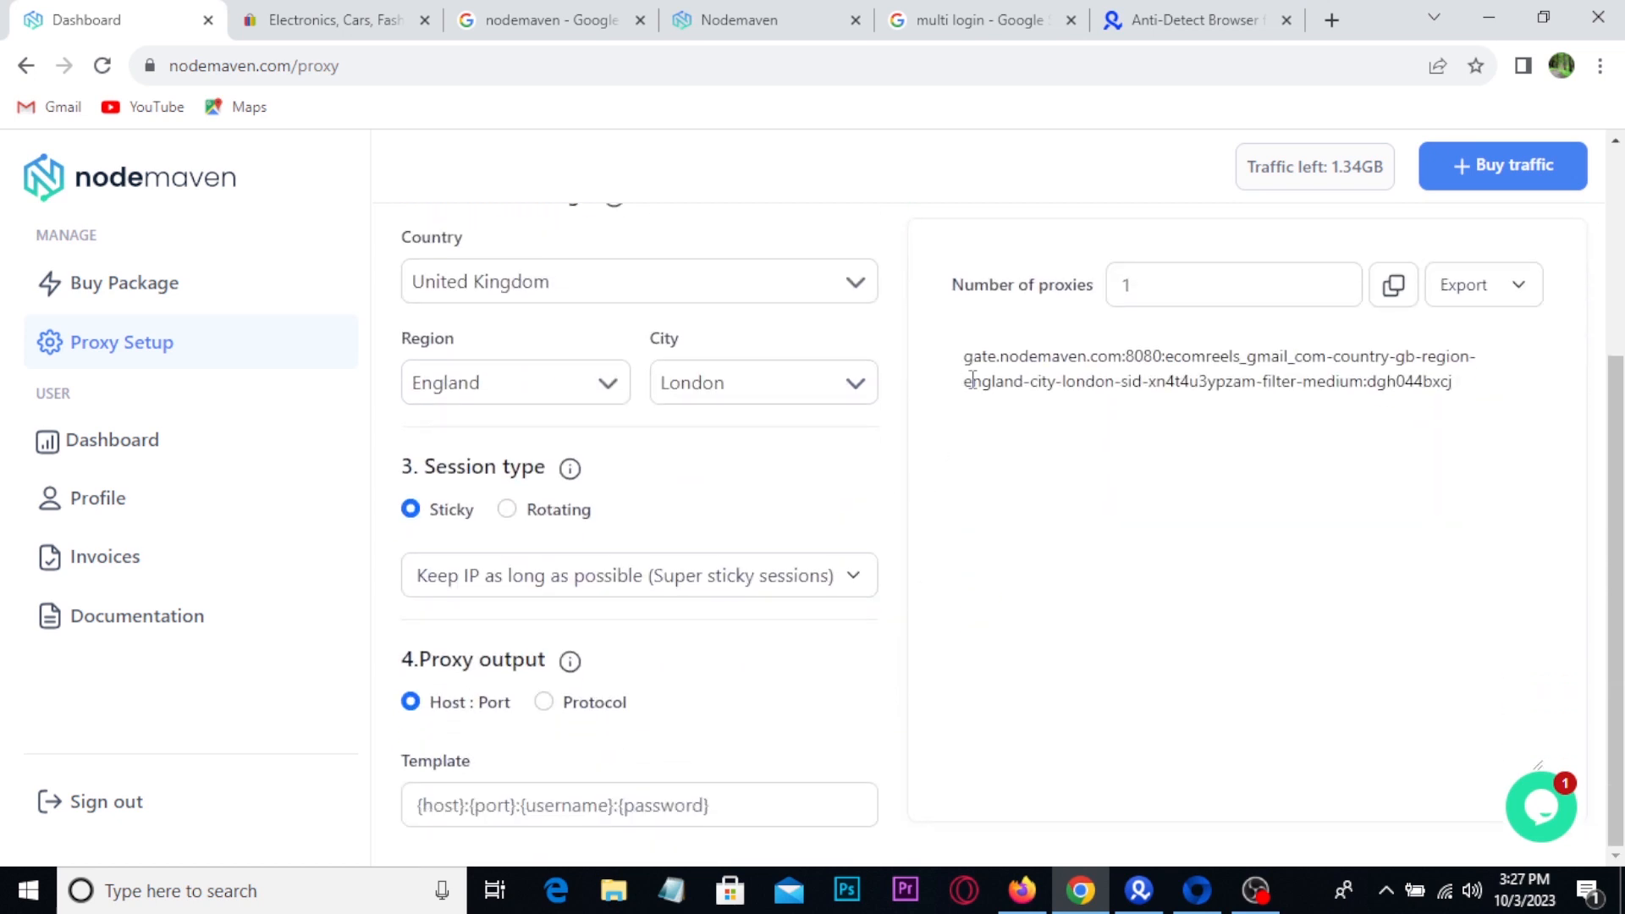
left_click_drag(967, 357, 1131, 362)
key("ctrl+c")
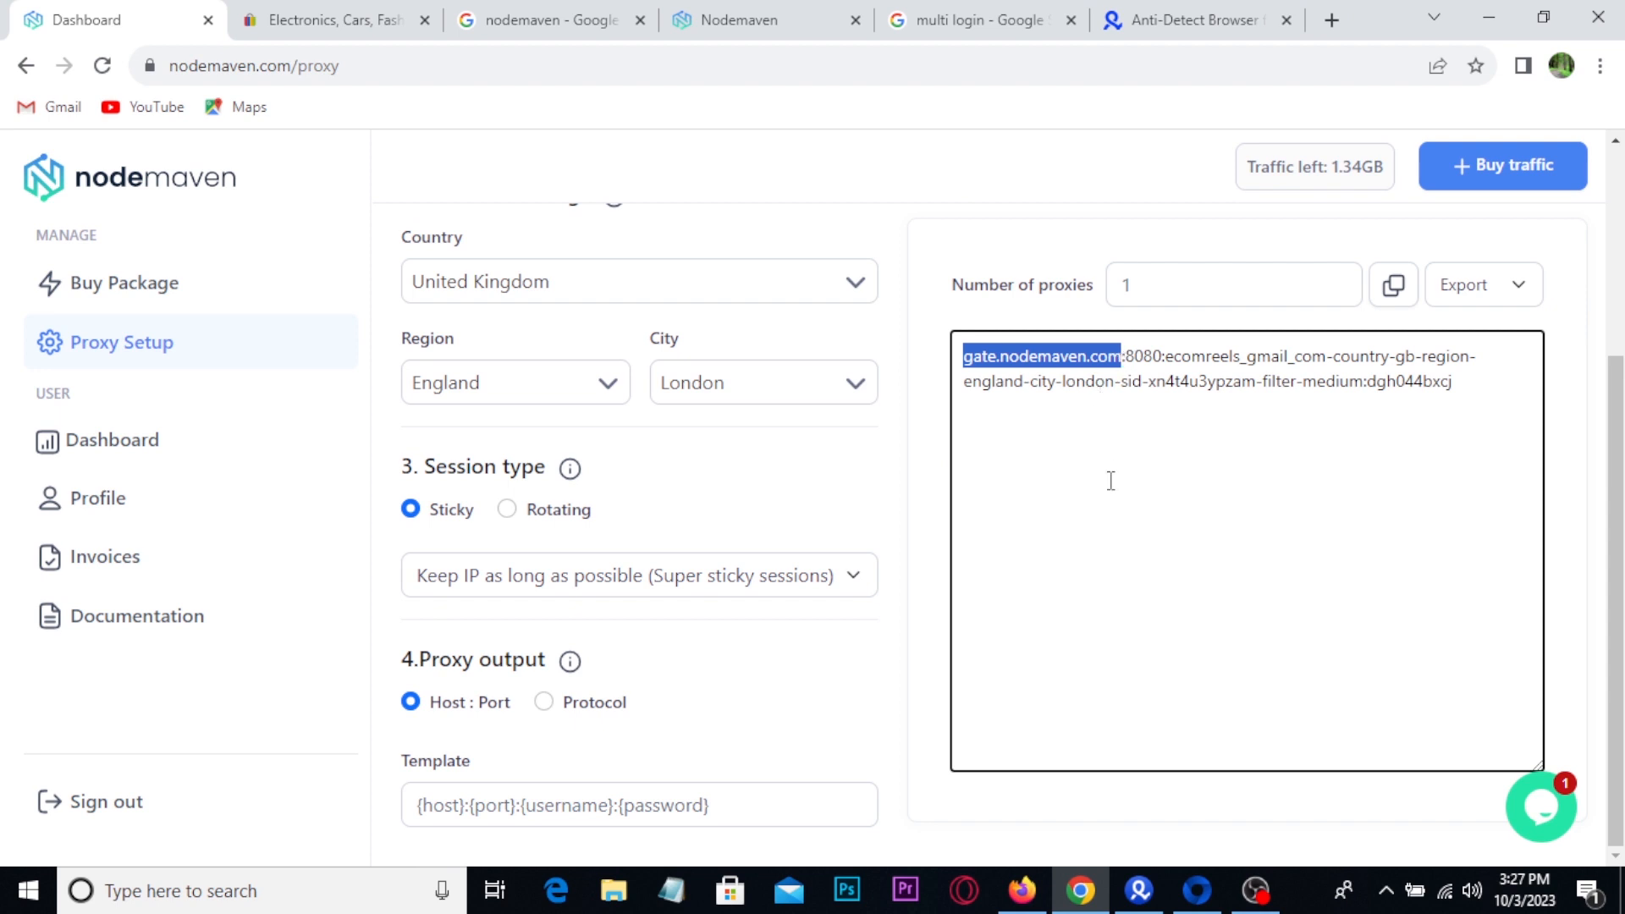
left_click(1138, 897)
left_click(334, 259)
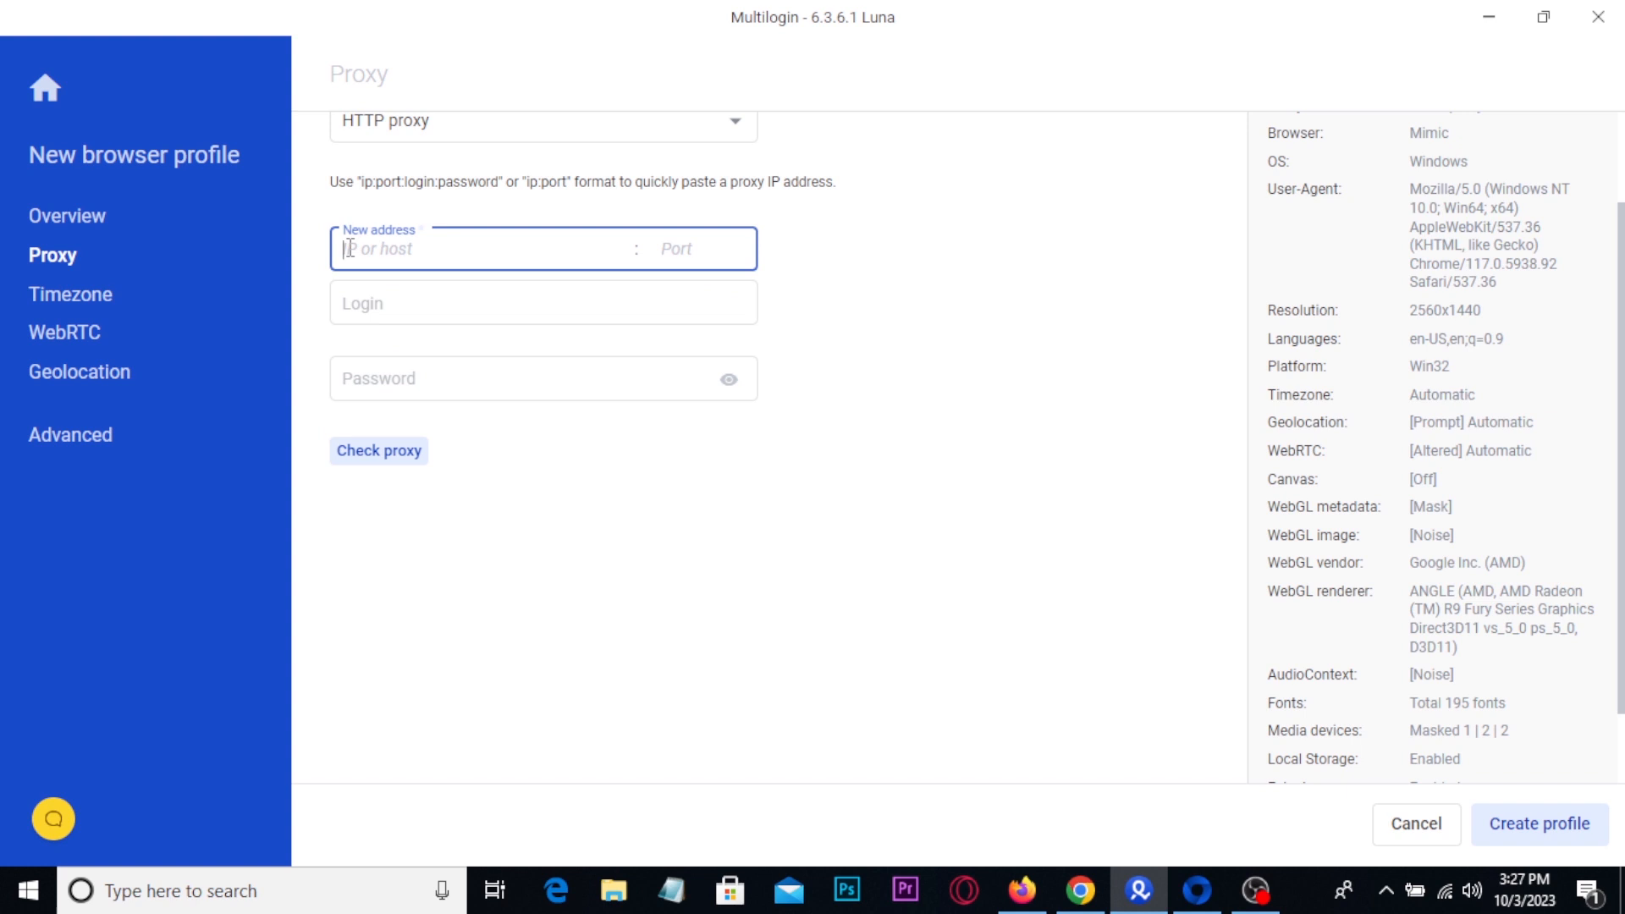
key("ctrl+v")
left_click(446, 620)
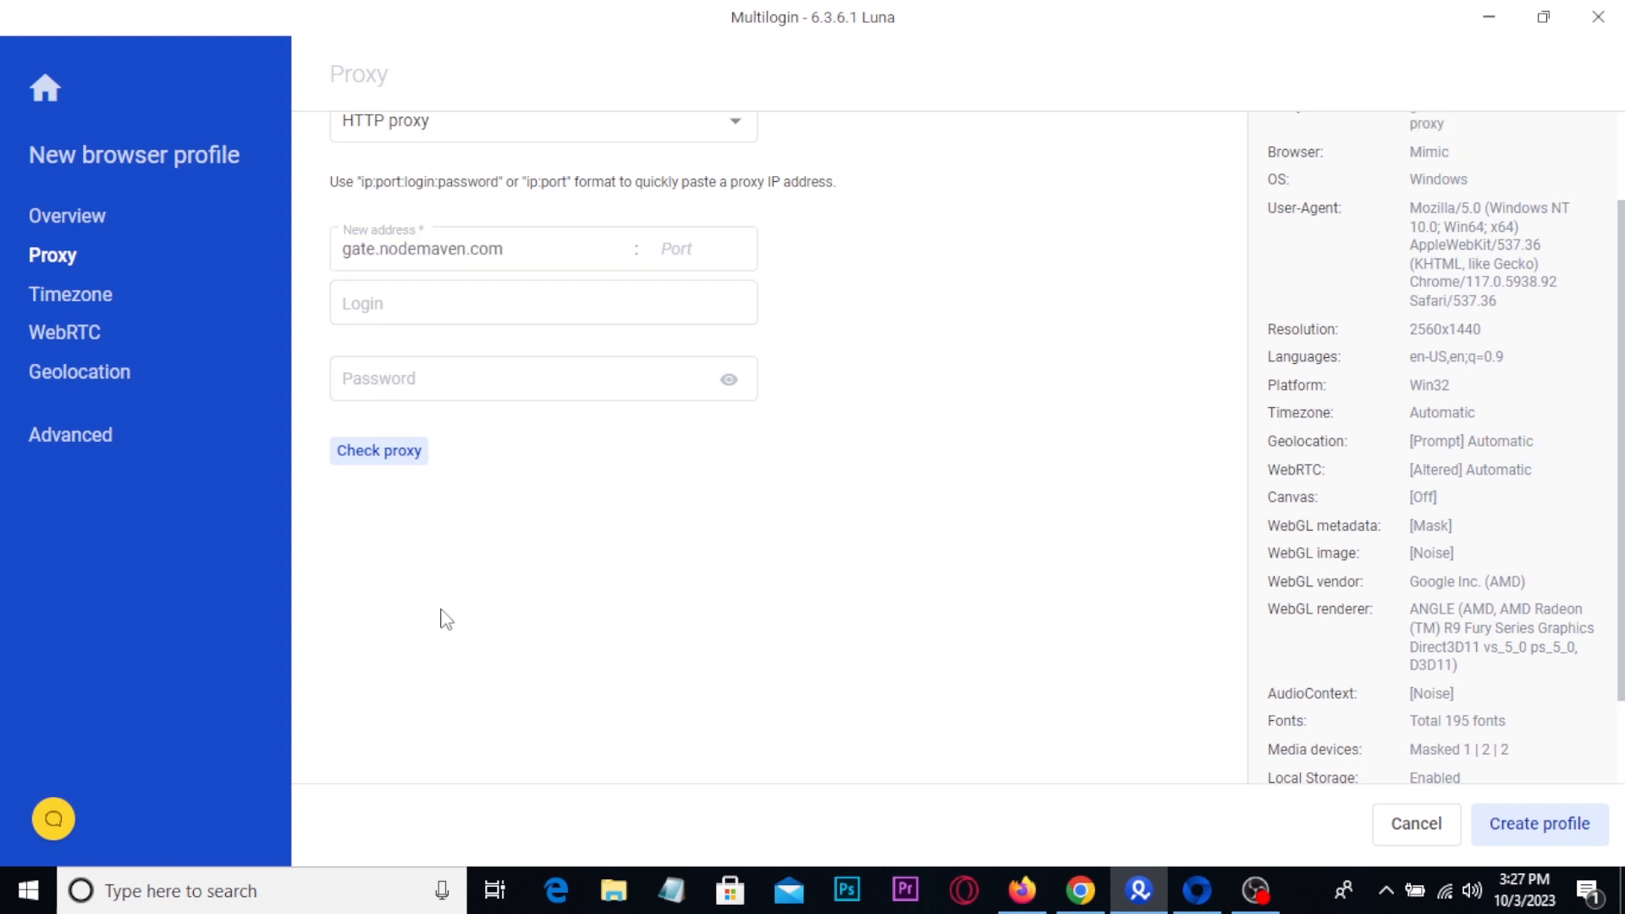
- Copy port 8080 from NodeMaven's generated proxy line in Chrome into the proxy port field in Multilogin
left_click(1079, 891)
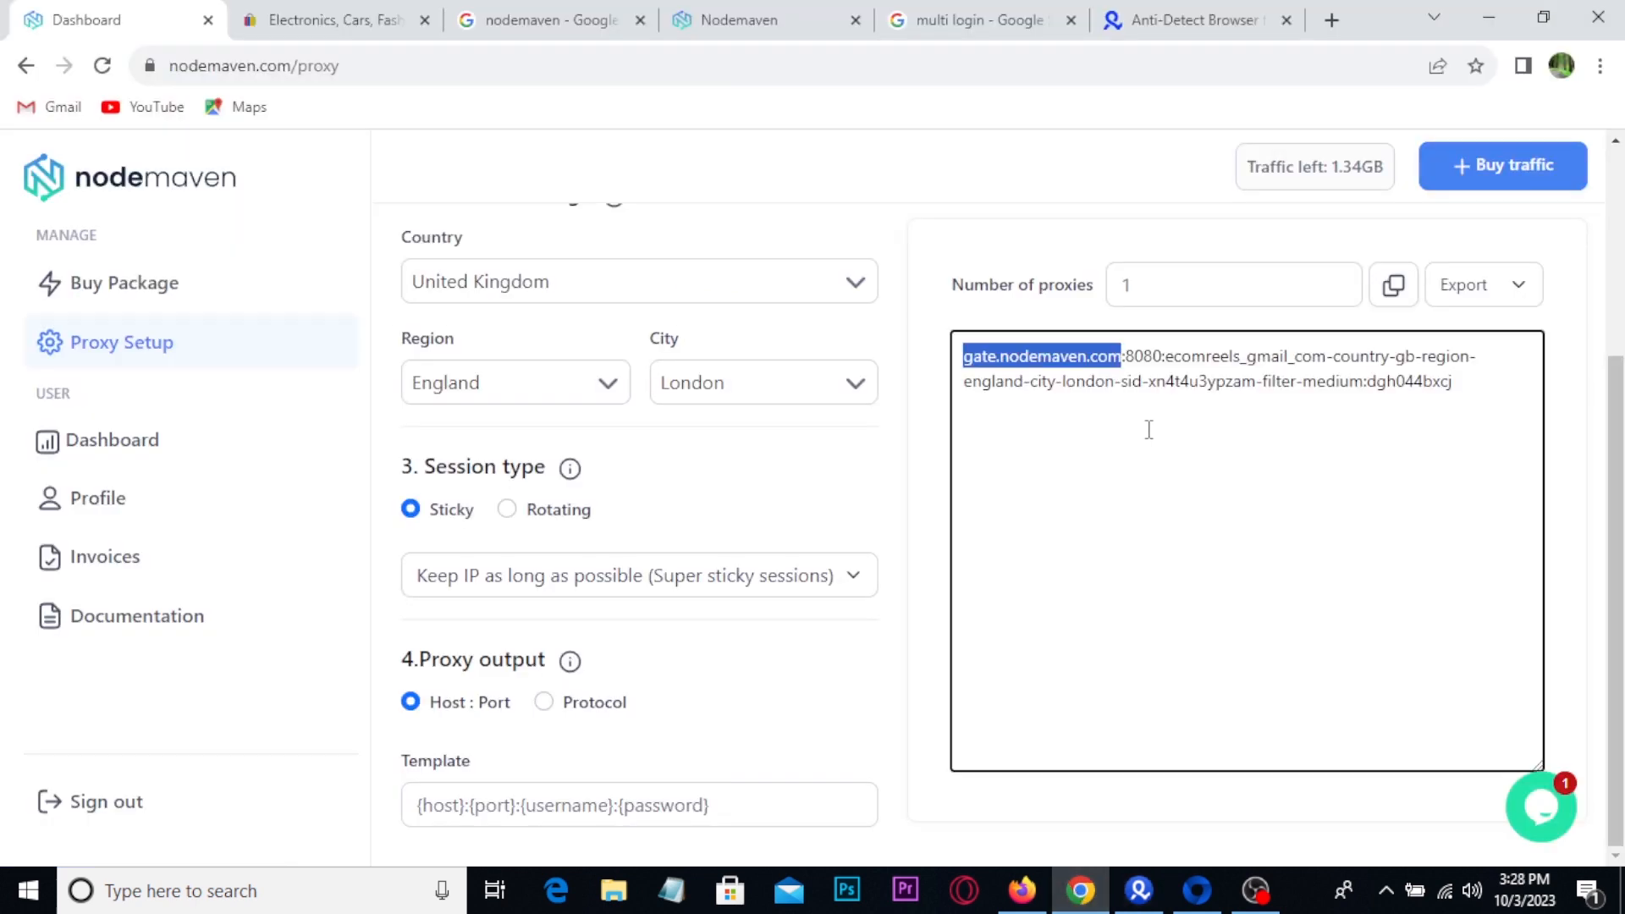
left_click_drag(1126, 354, 1163, 354)
key("ctrl+c")
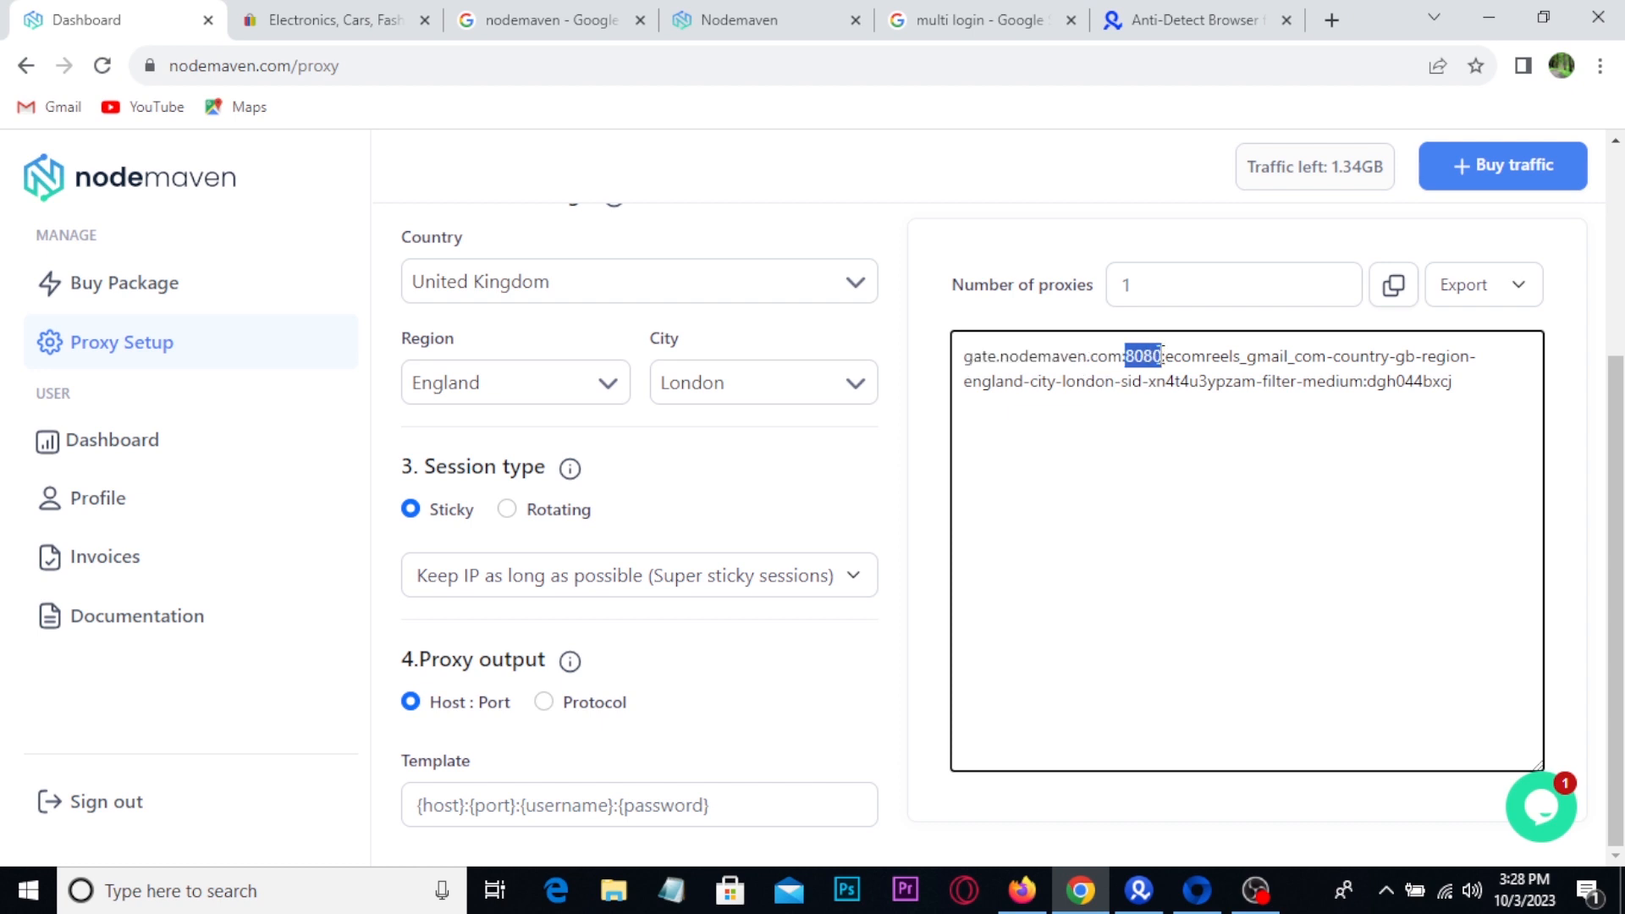
left_click(1137, 893)
left_click(679, 247)
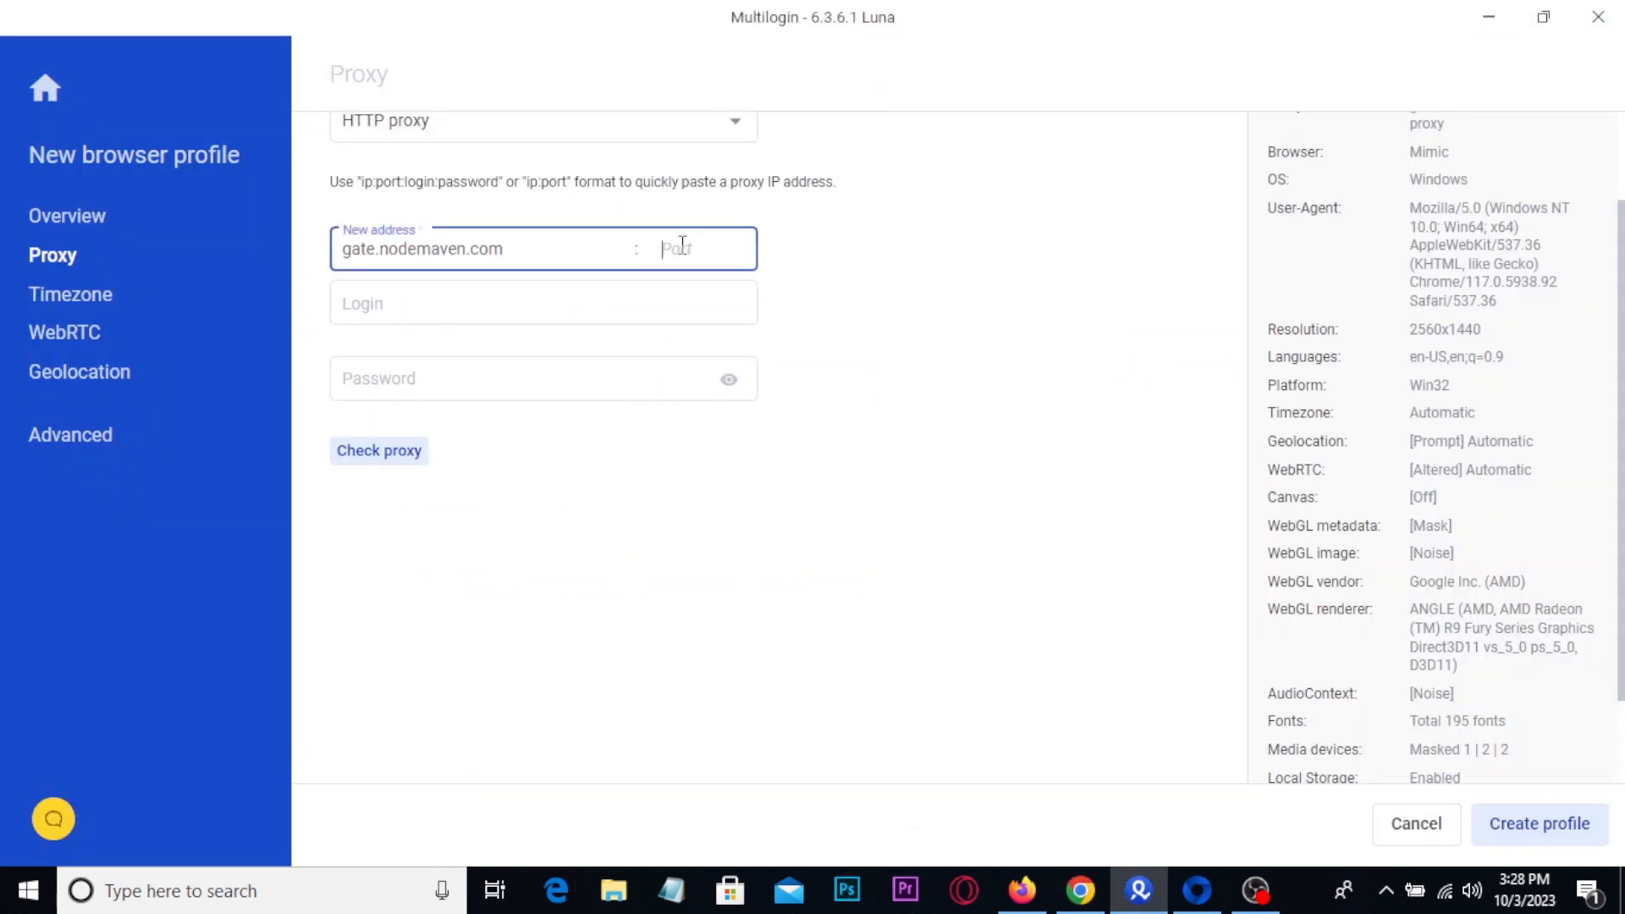
key("ctrl+v")
left_click(705, 561)
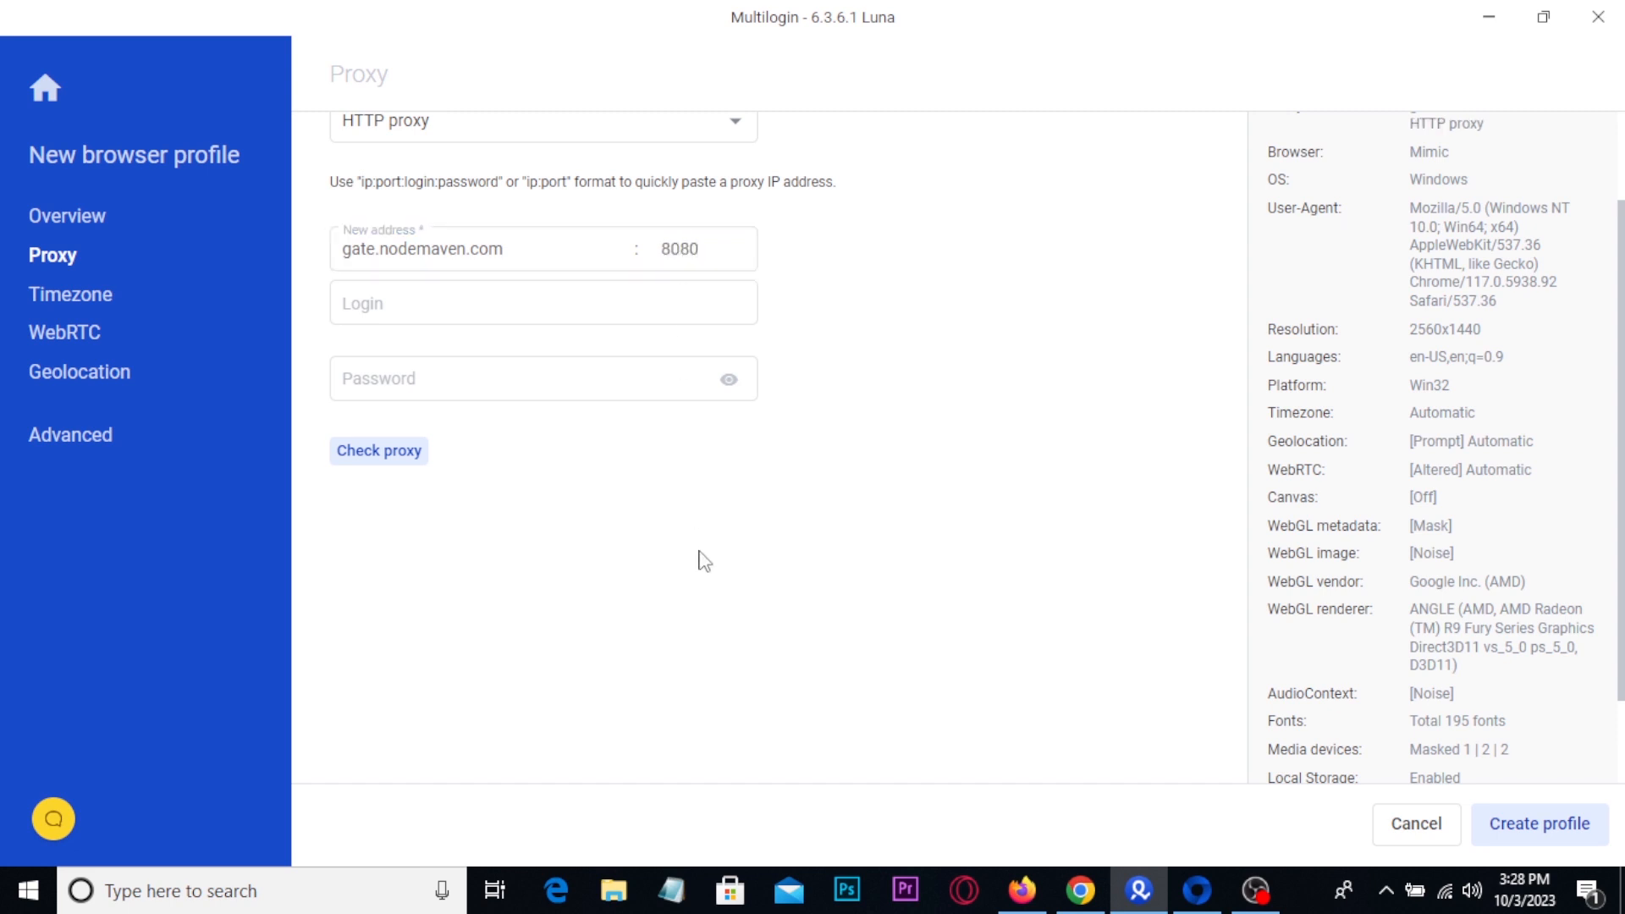
- Copy the full proxy username from NodeMaven's generated line in Chrome into the Login field in Multilogin
left_click(1080, 891)
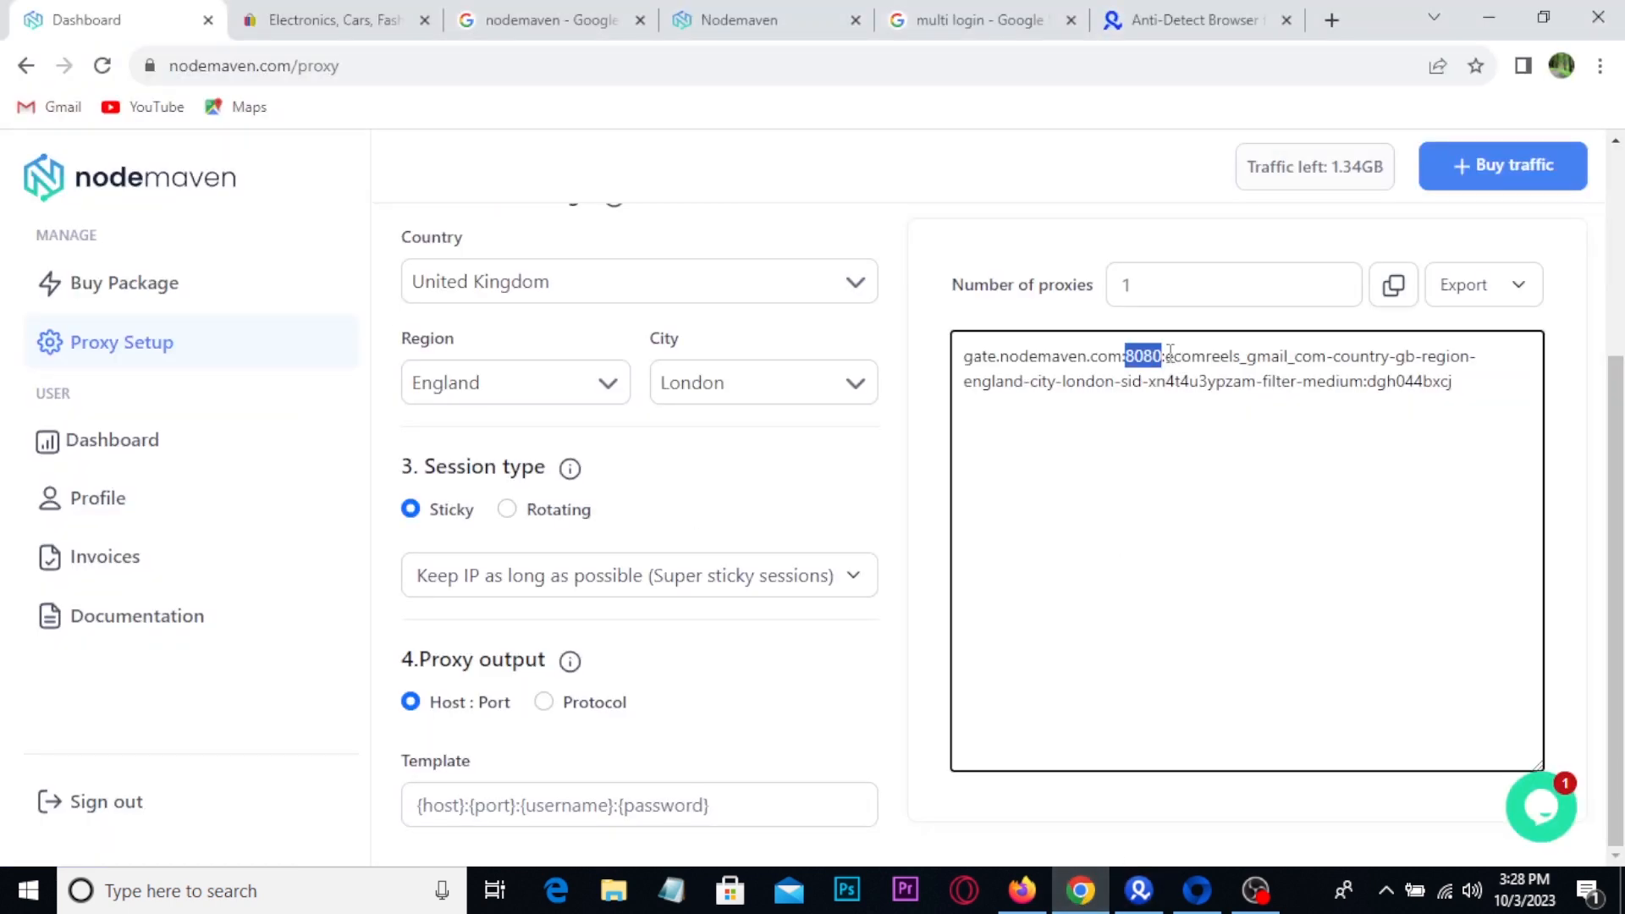
left_click_drag(1166, 356, 1361, 399)
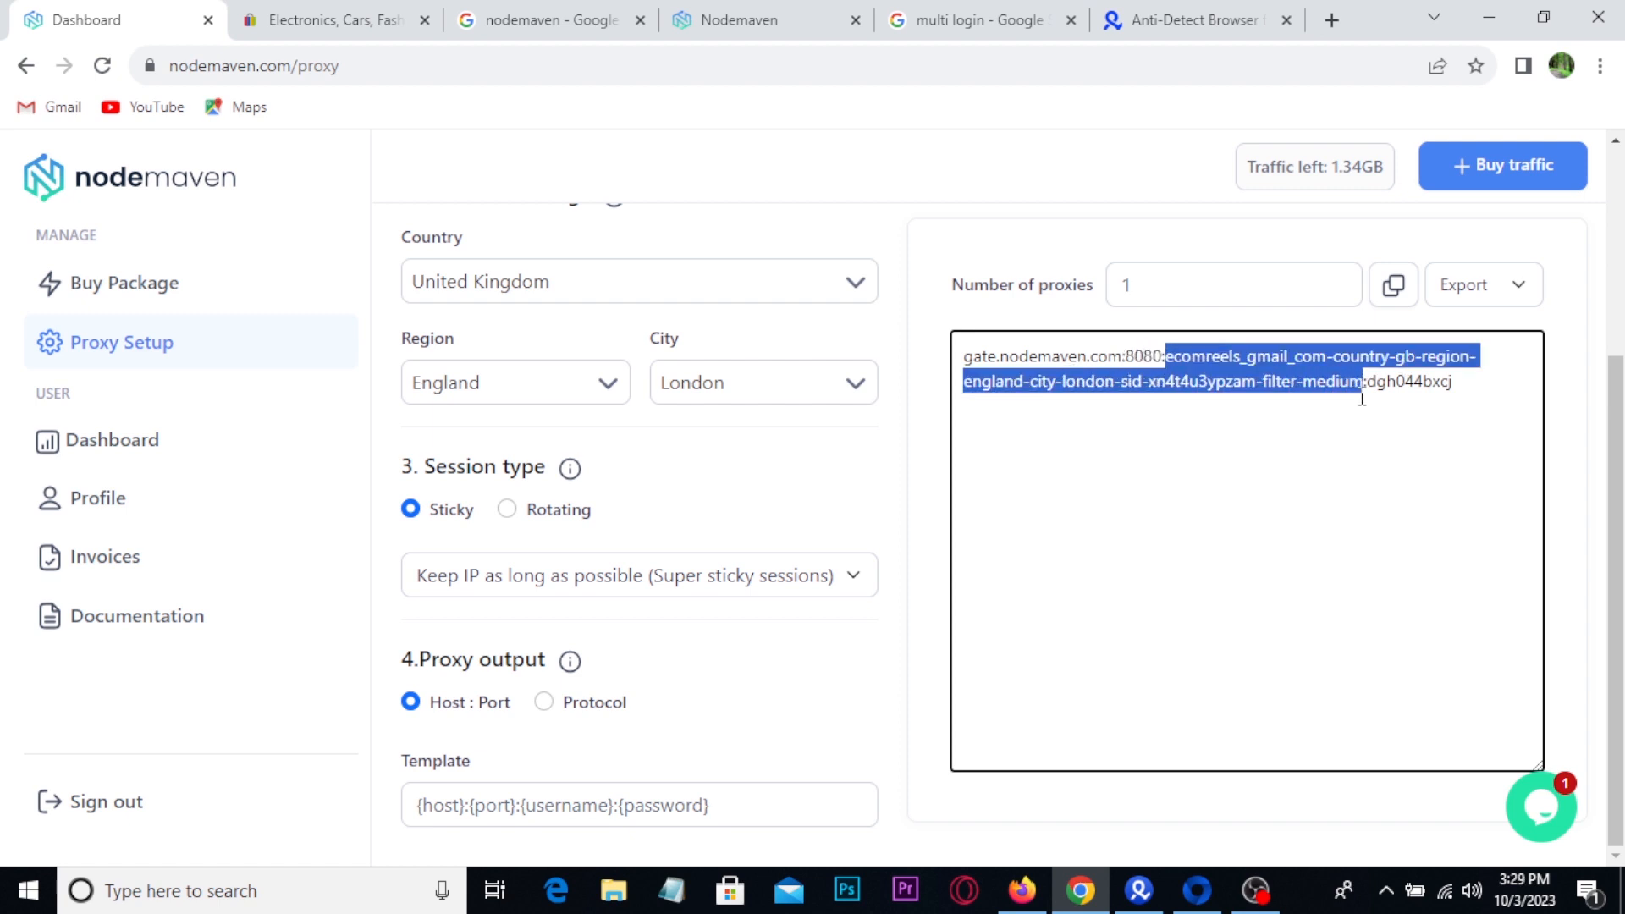
left_click(1139, 891)
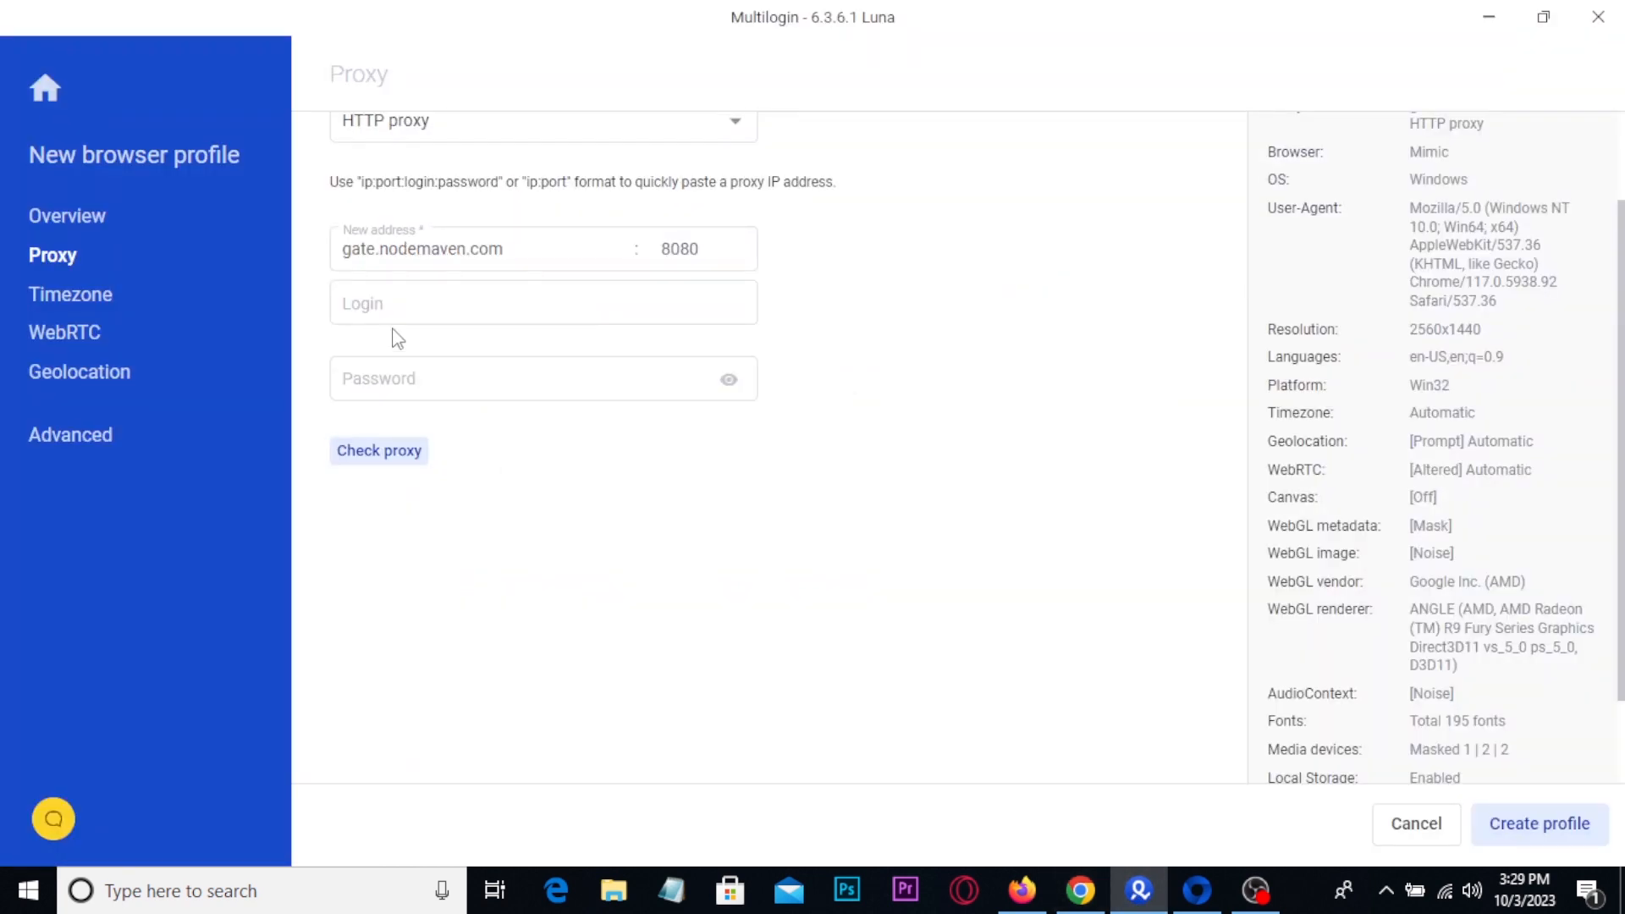
left_click(373, 305)
key("ctrl+v")
left_click(535, 631)
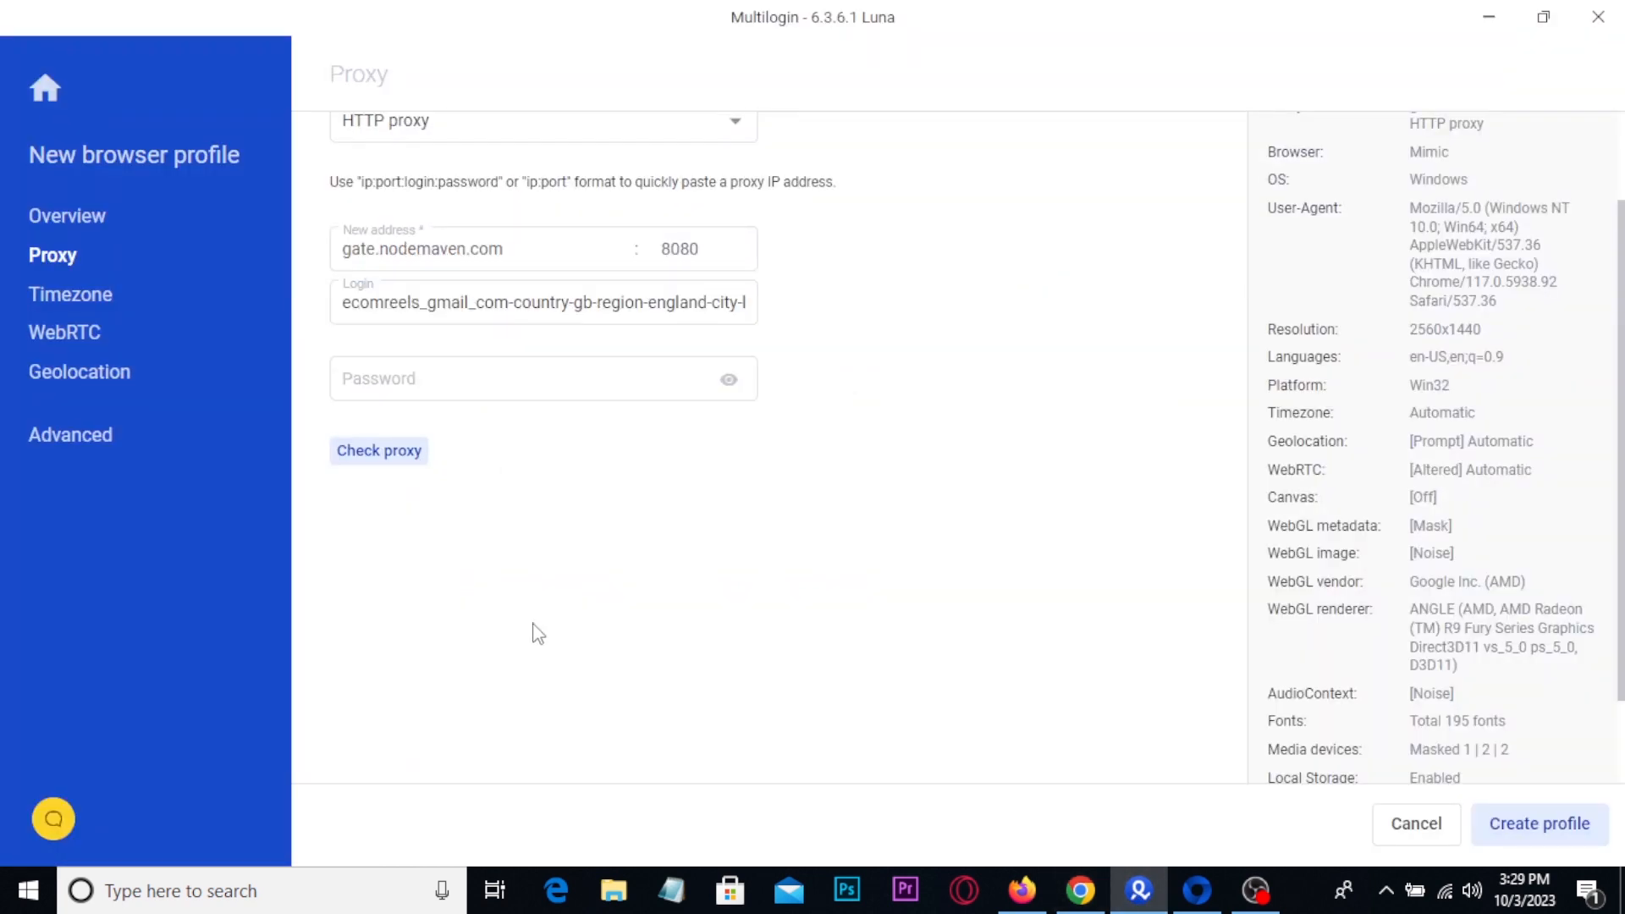
- Copy the proxy password from the end of NodeMaven's generated line in Chrome into the Password field in Multilogin
left_click(1083, 895)
left_click(1364, 427)
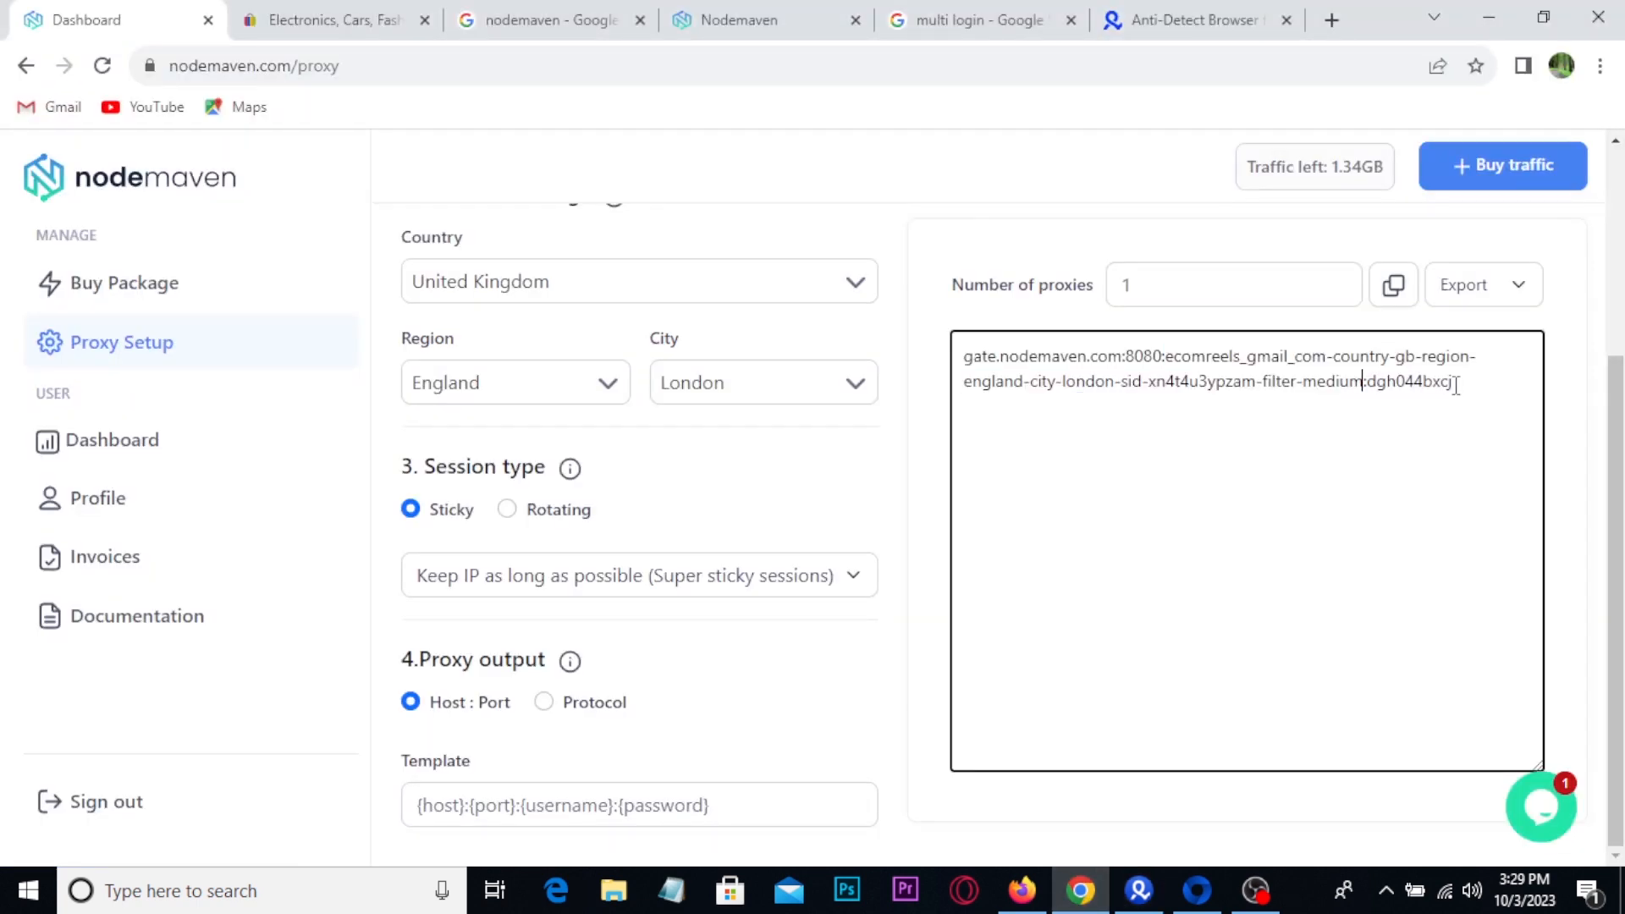
left_click_drag(1455, 383, 1370, 375)
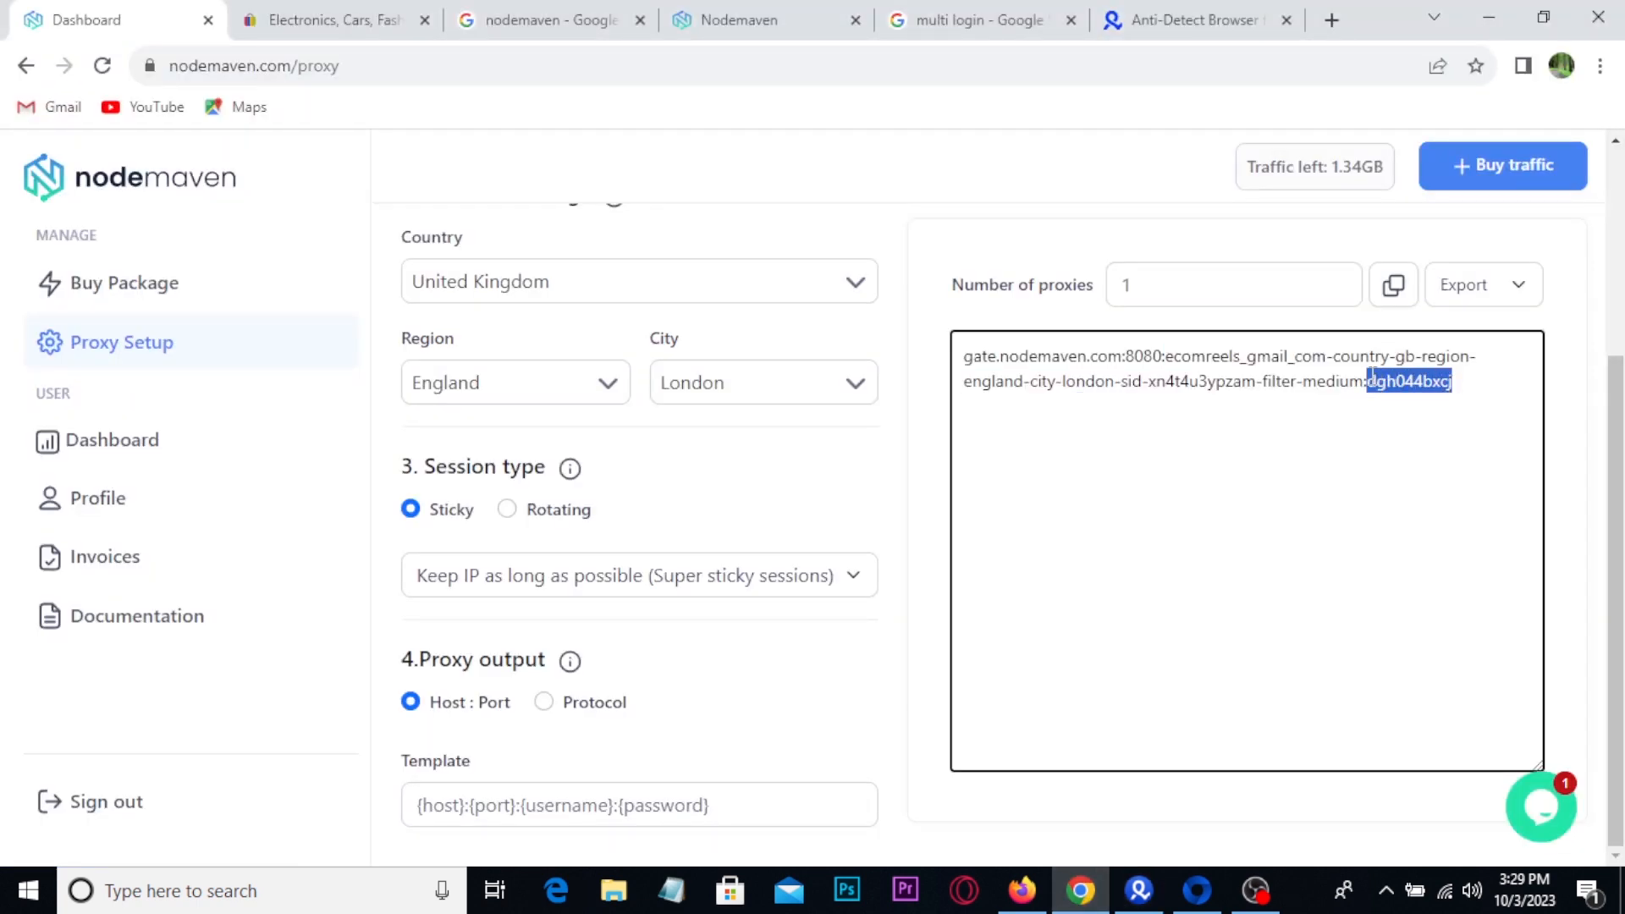
left_click(1133, 906)
left_click(365, 390)
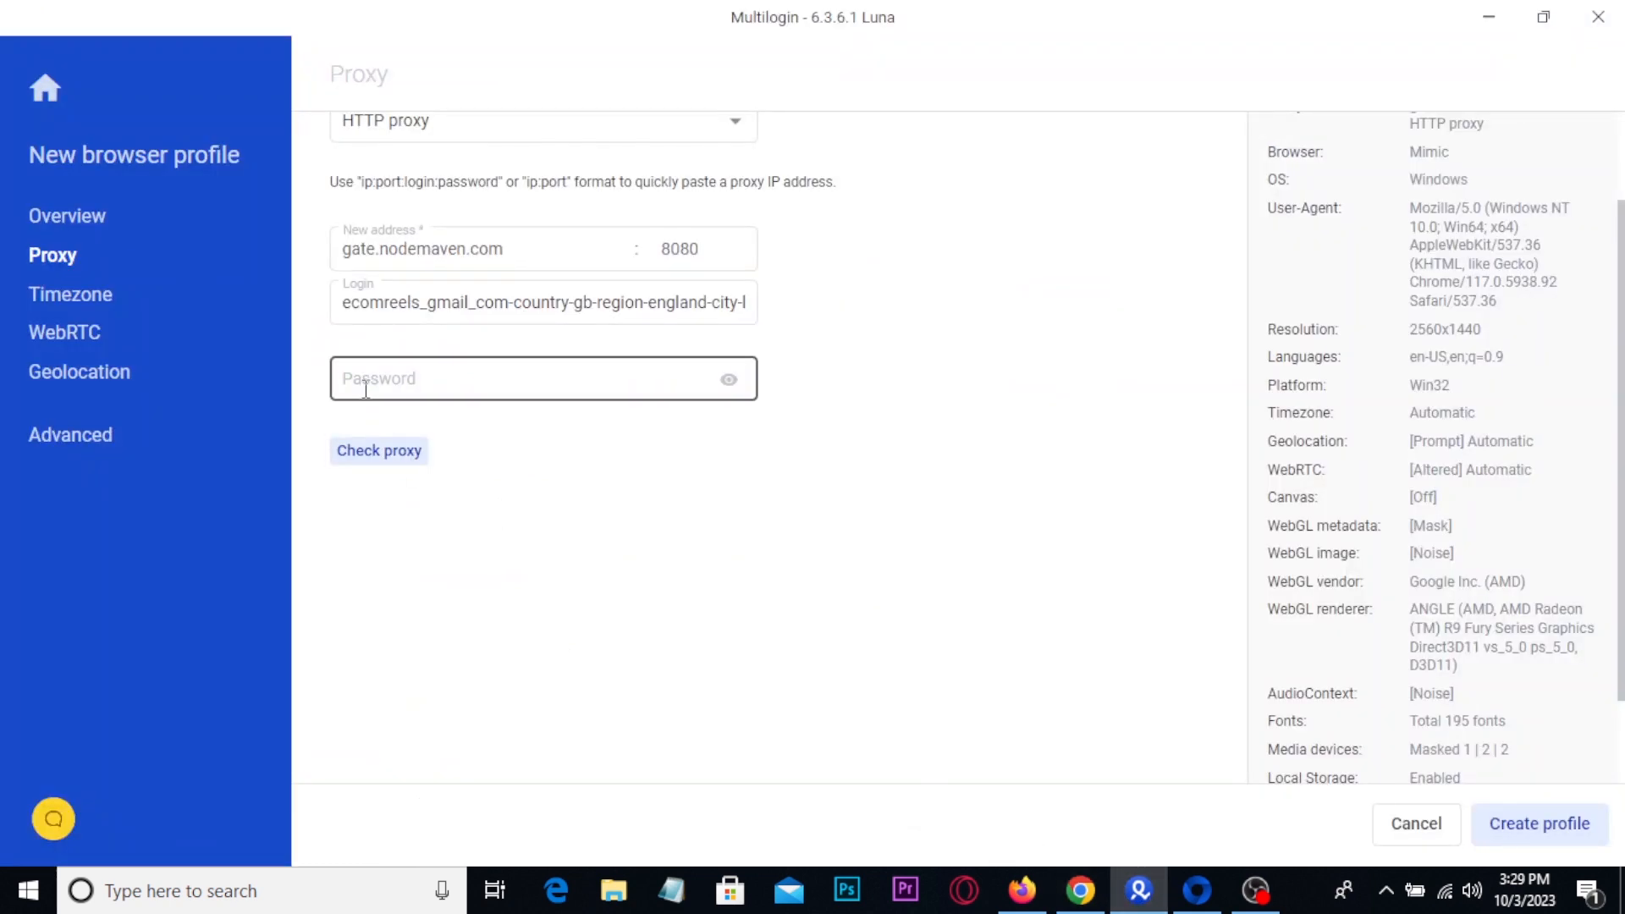
left_click(366, 389)
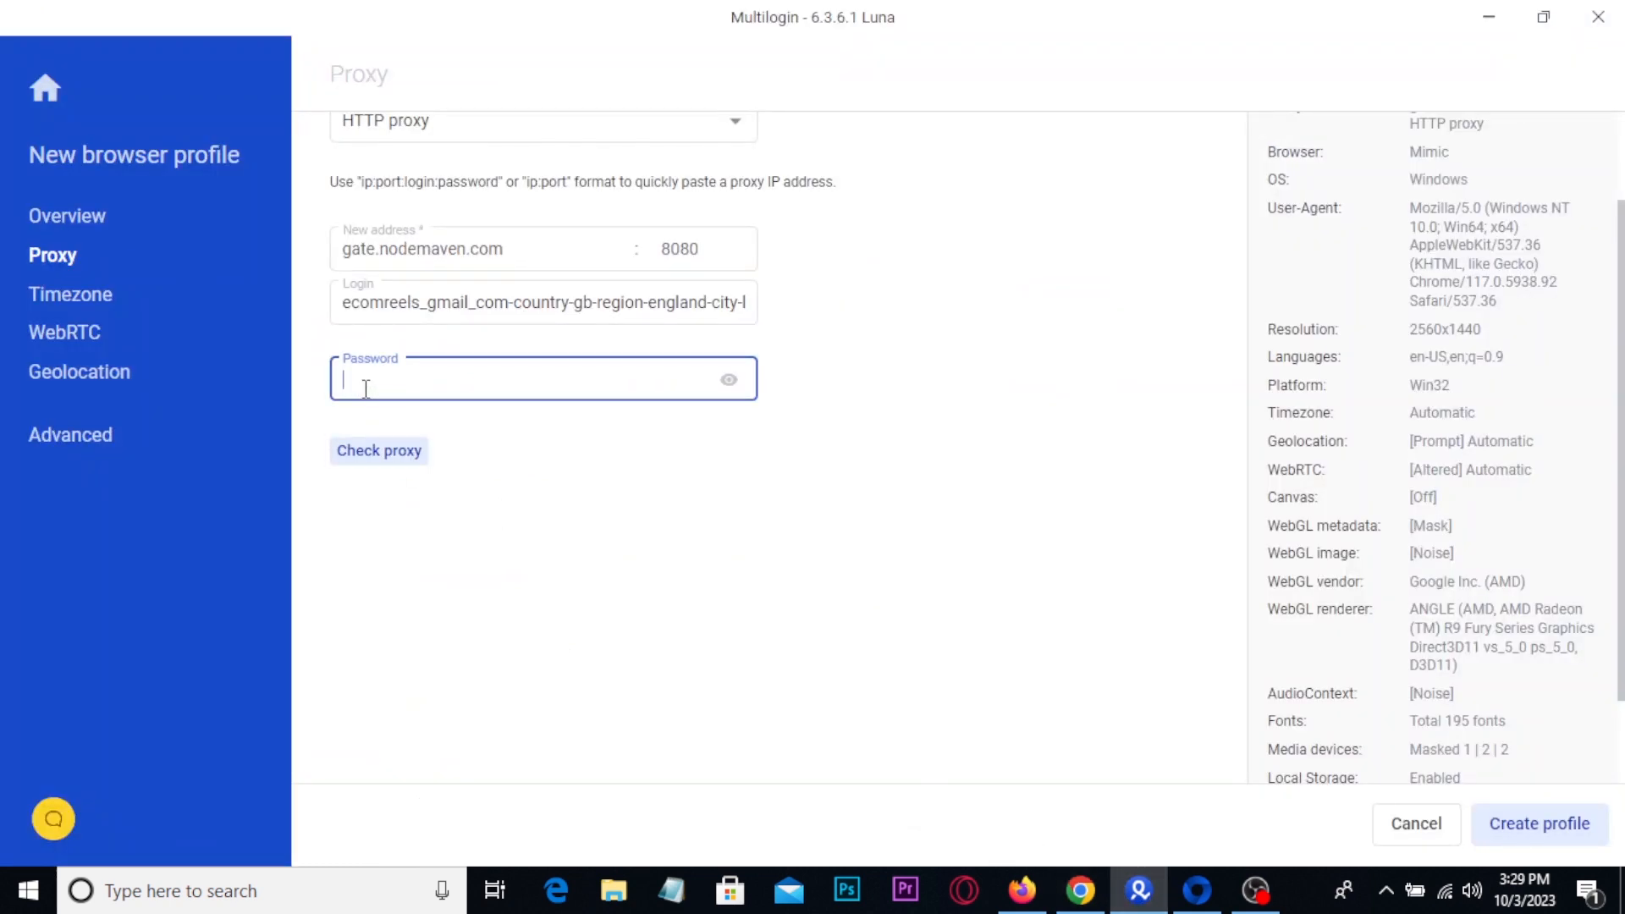
key("ctrl+v")
left_click(434, 577)
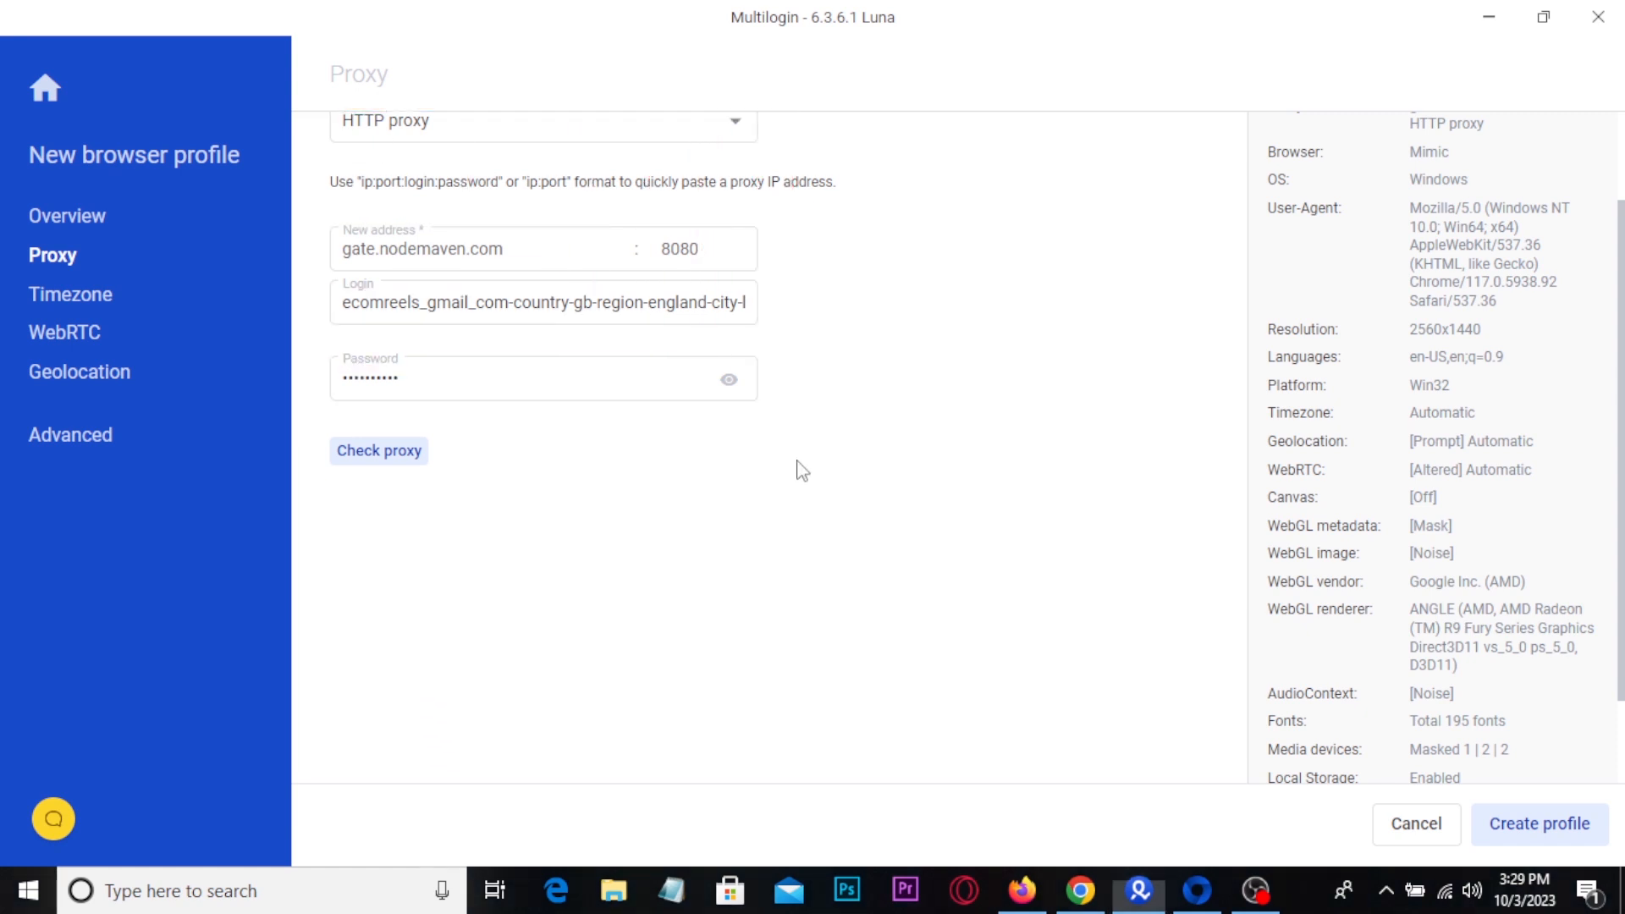
- Run the proxy connection check with the entered NodeMaven details and look through the profile summary
scroll(845, 566, "up", 2)
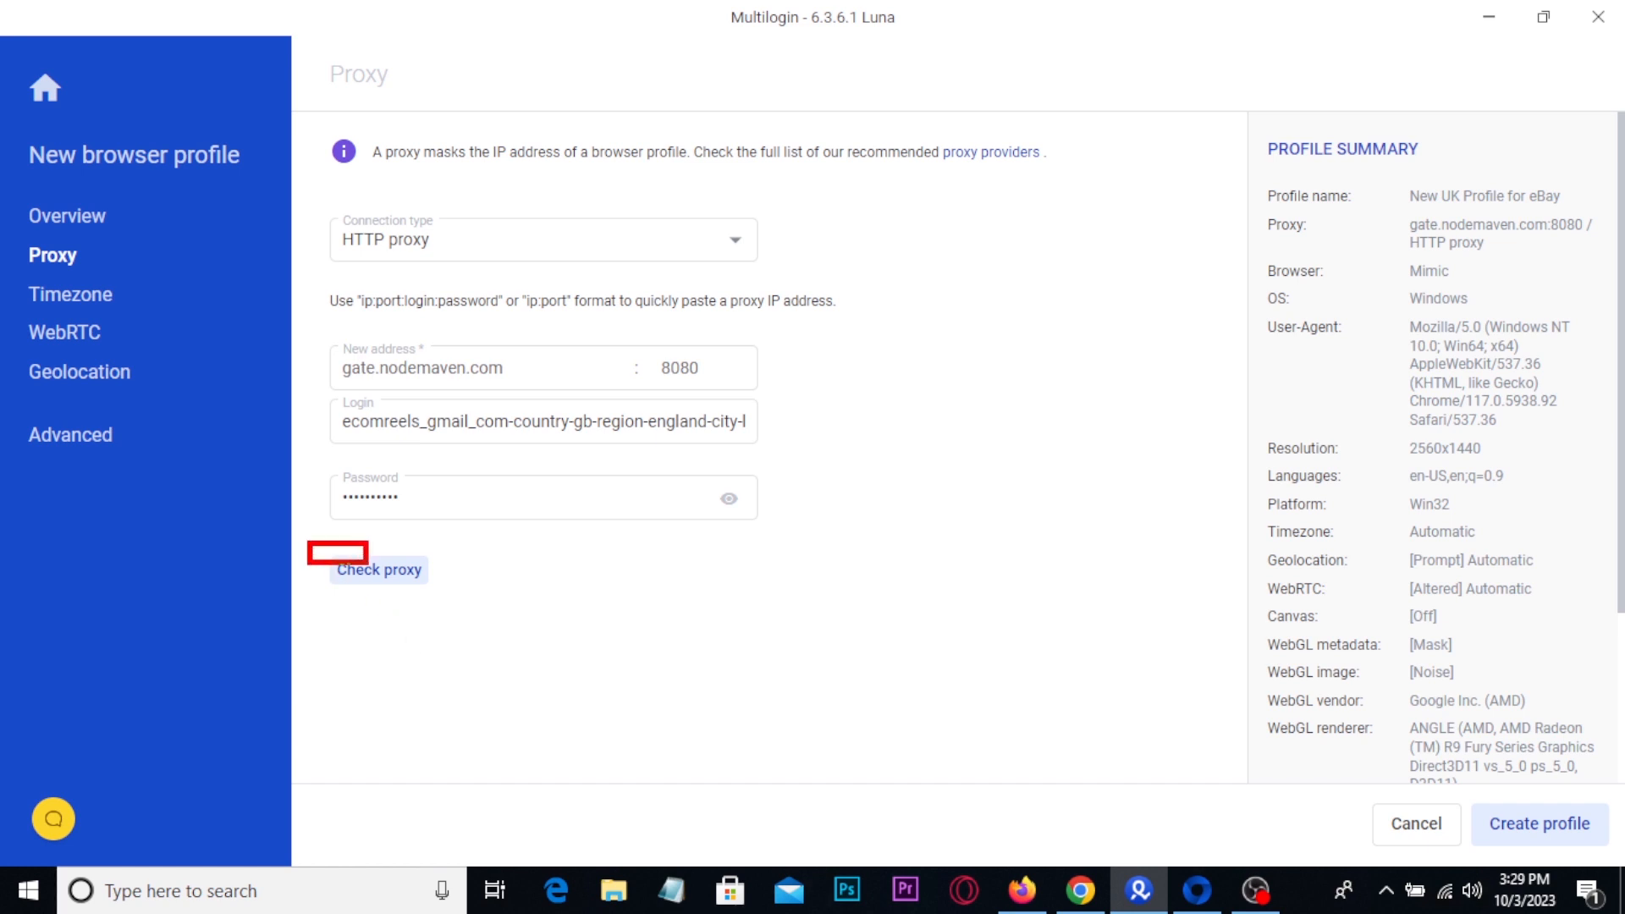
left_click(381, 573)
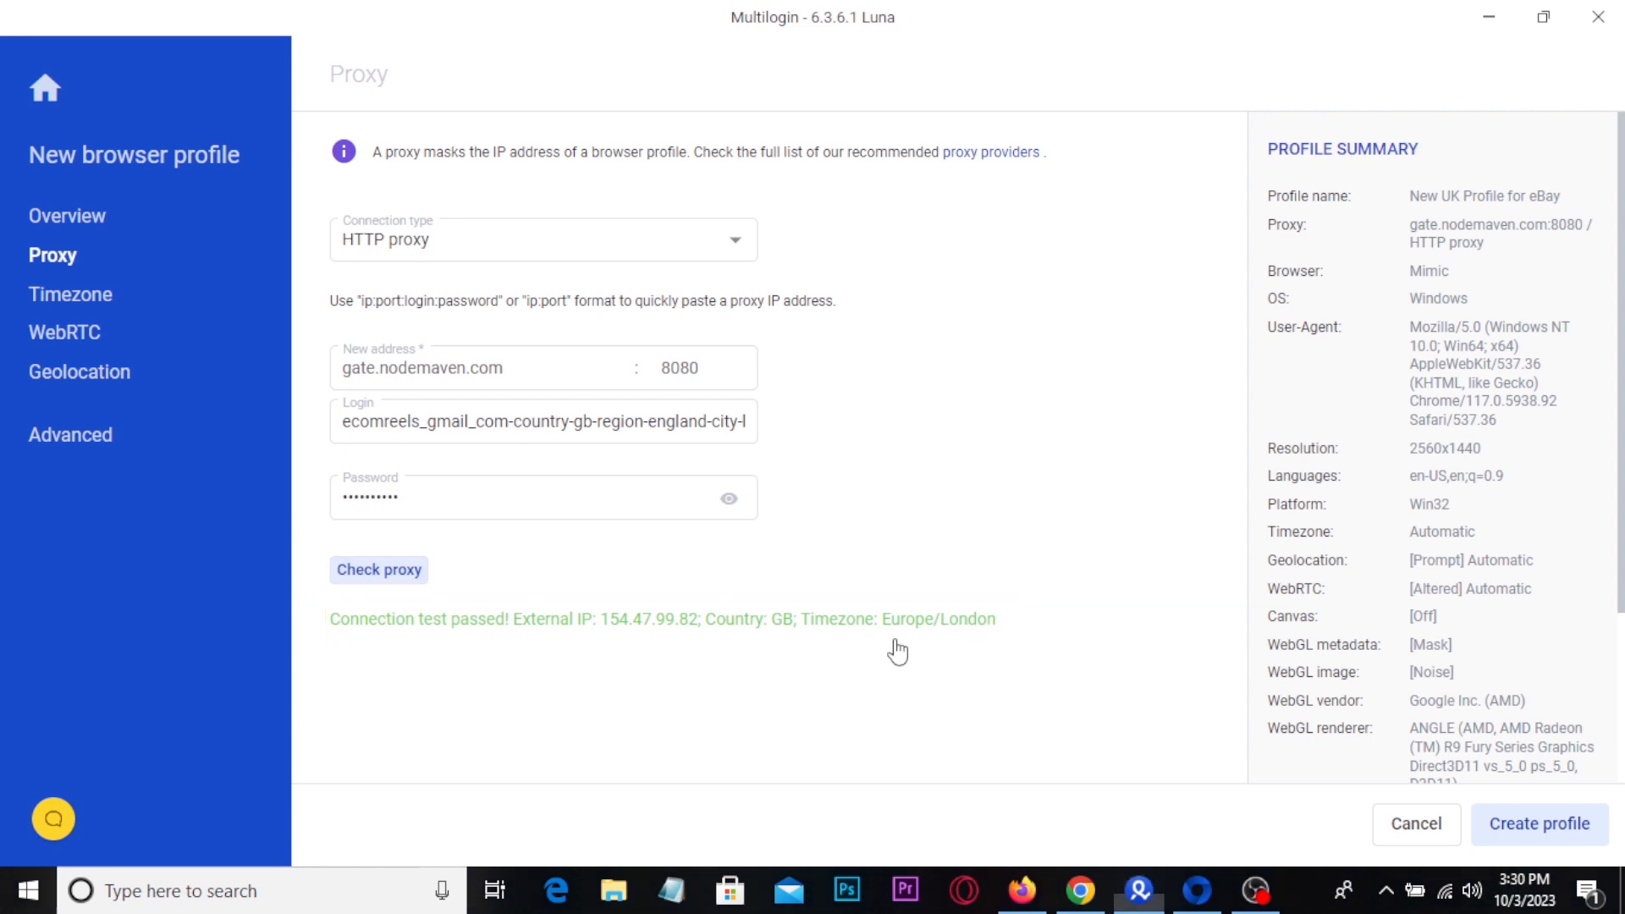
scroll(889, 647, "down", 3)
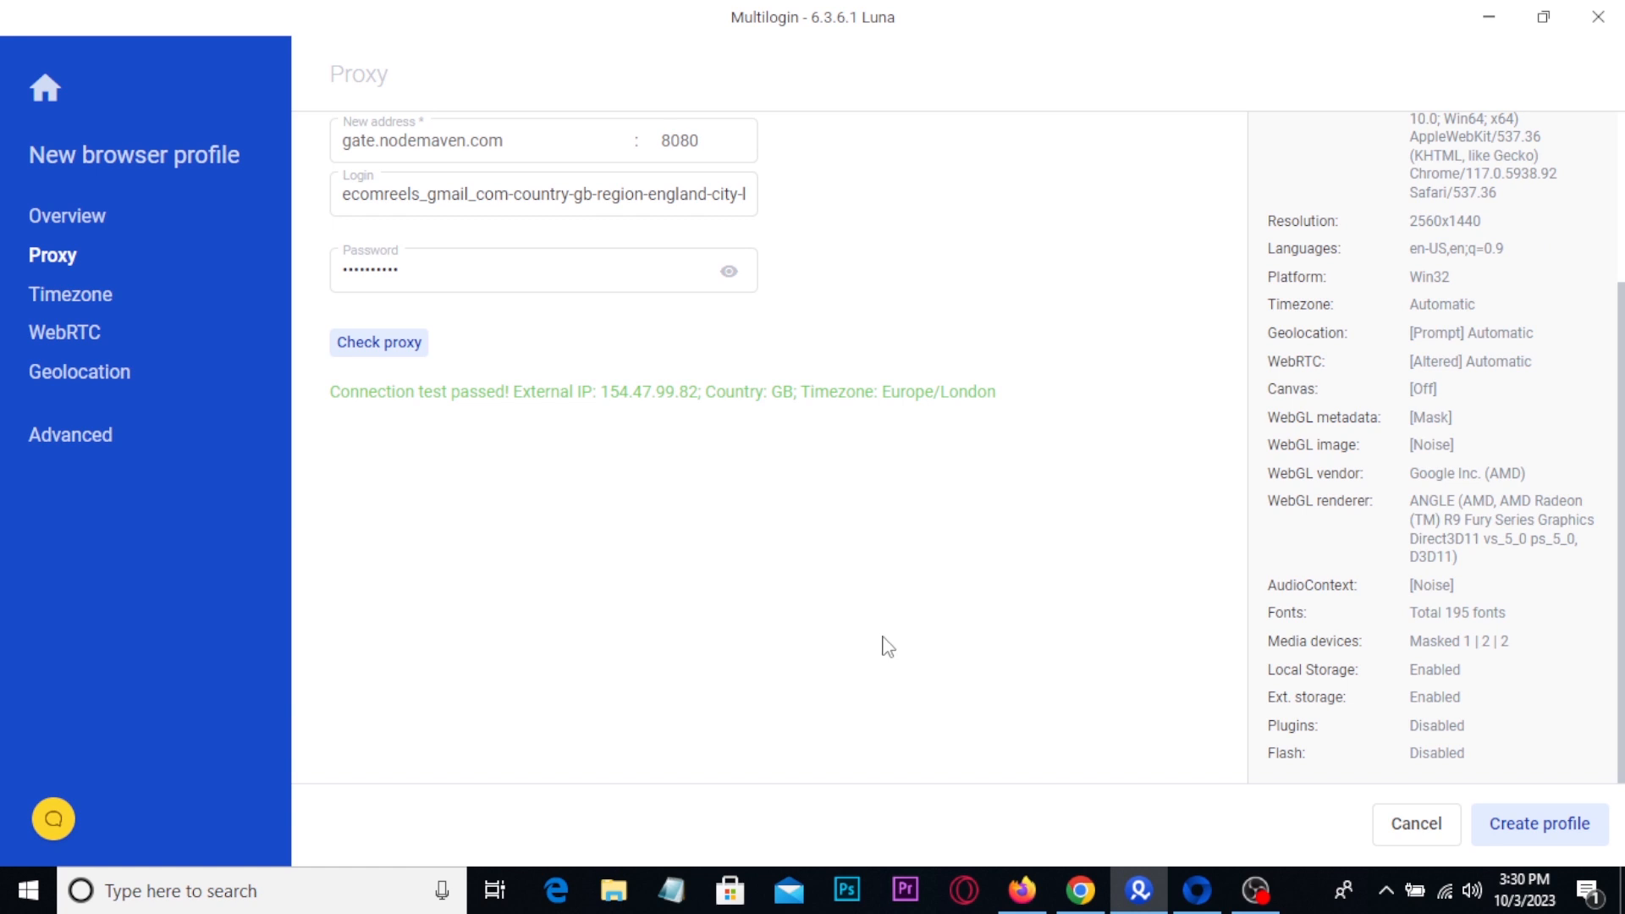
- Create the configured browser profile, and temporarily box New UK Profile for eBay in the browser profile list
mouse_move(1400, 739)
left_mouse_down()
mouse_move(1596, 819)
mouse_move(1622, 849)
left_mouse_up()
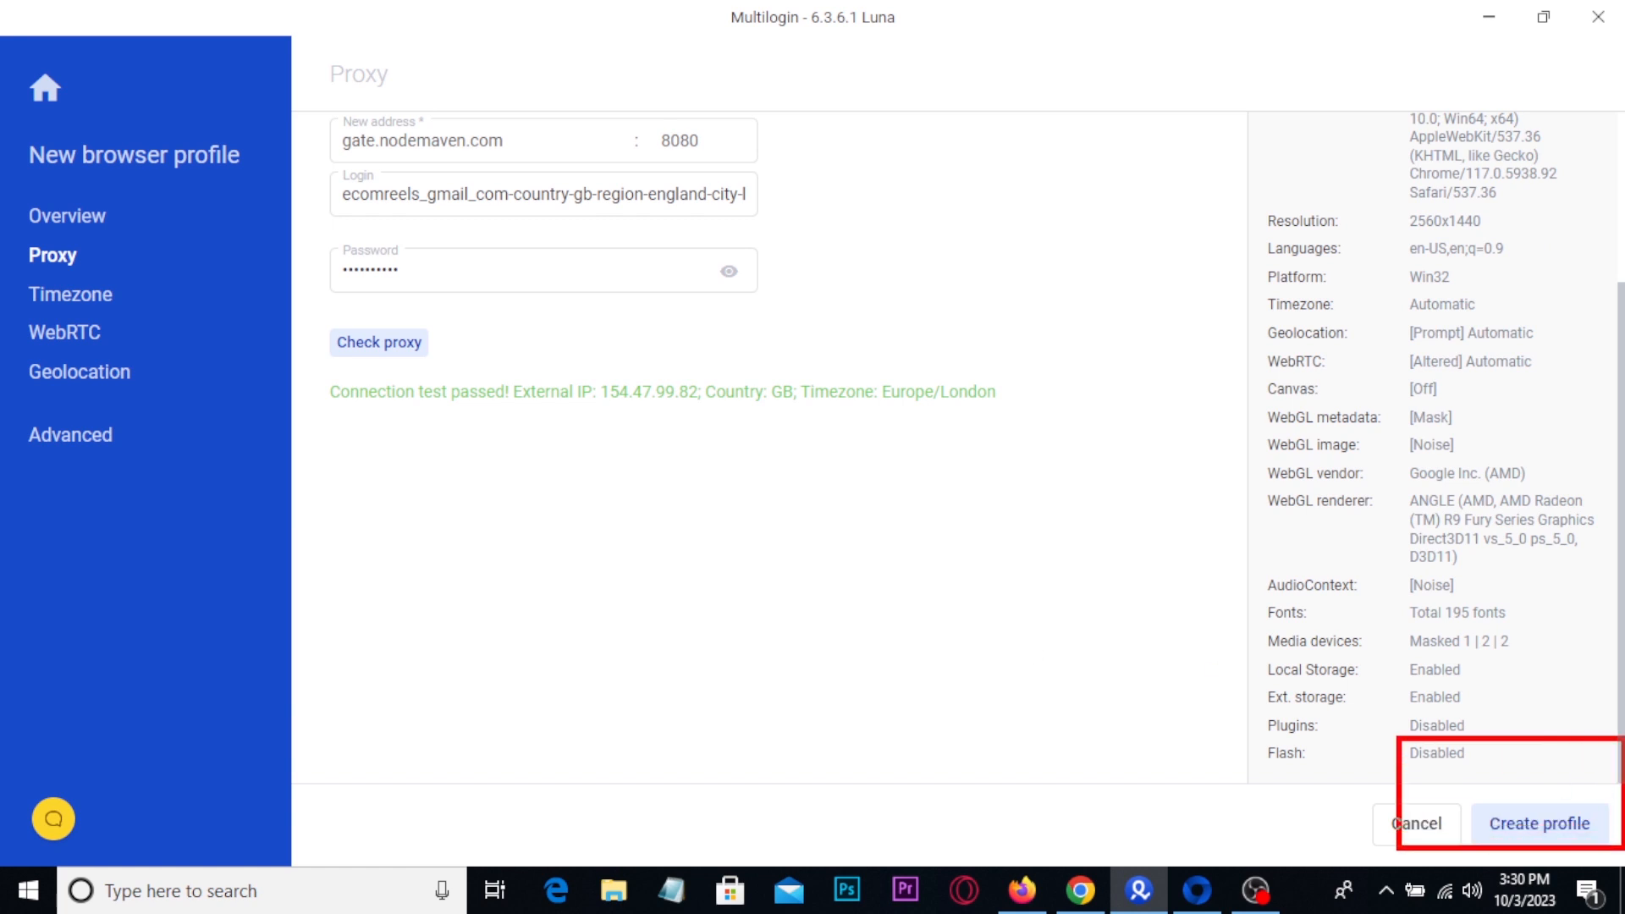
key("Escape")
left_click(1529, 825)
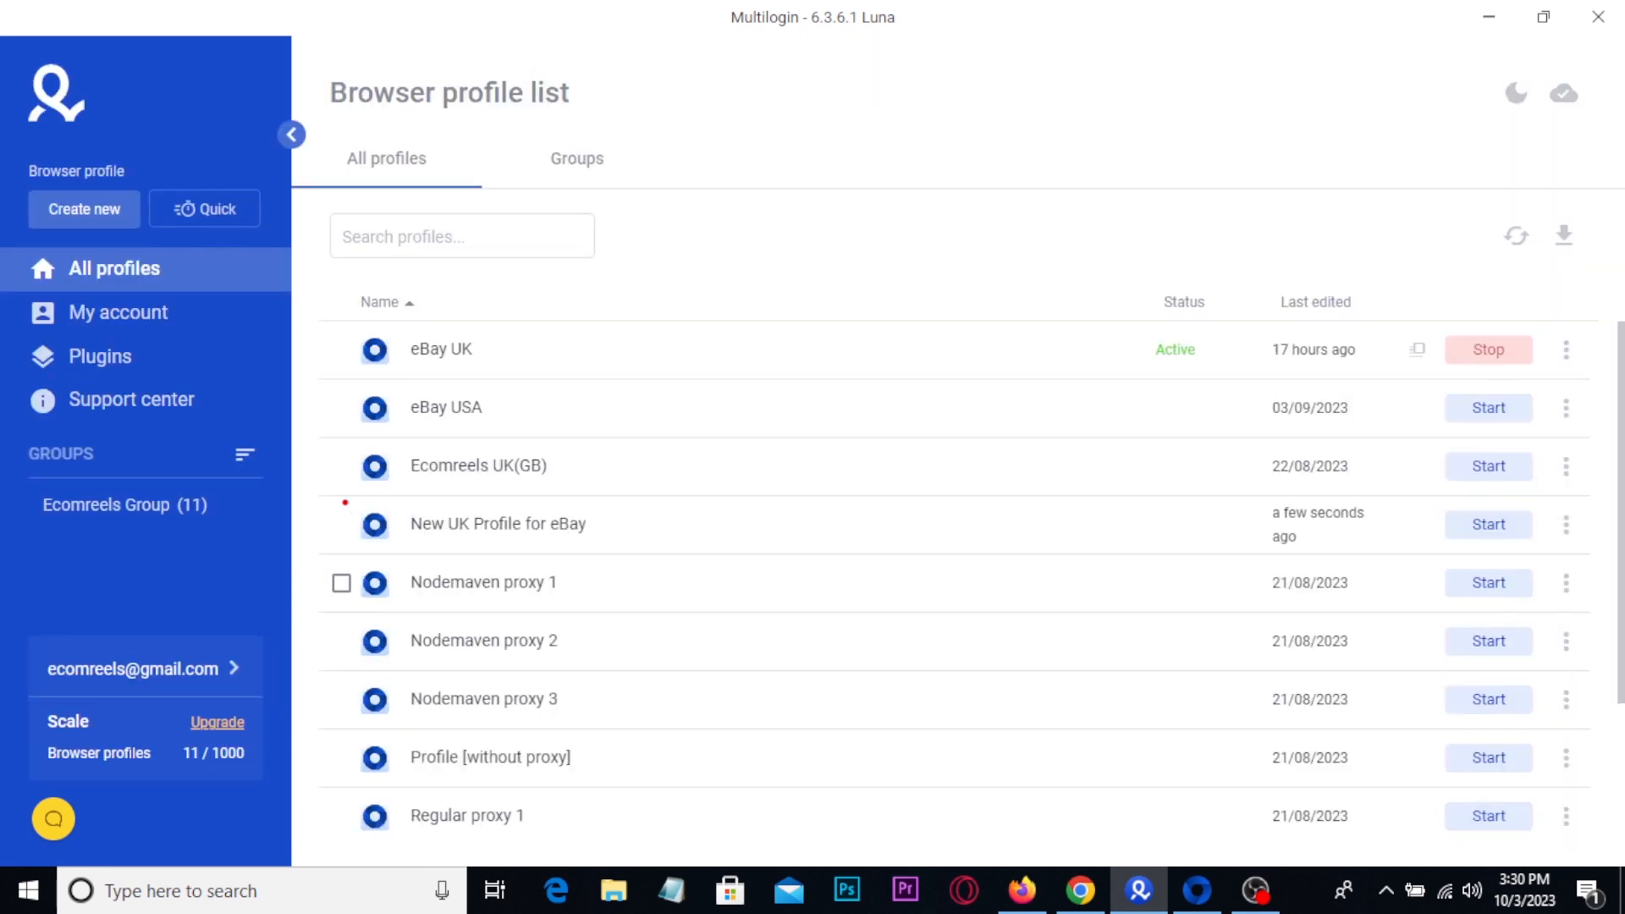
mouse_move(323, 490)
left_mouse_down()
mouse_move(954, 554)
mouse_move(1508, 552)
left_mouse_up()
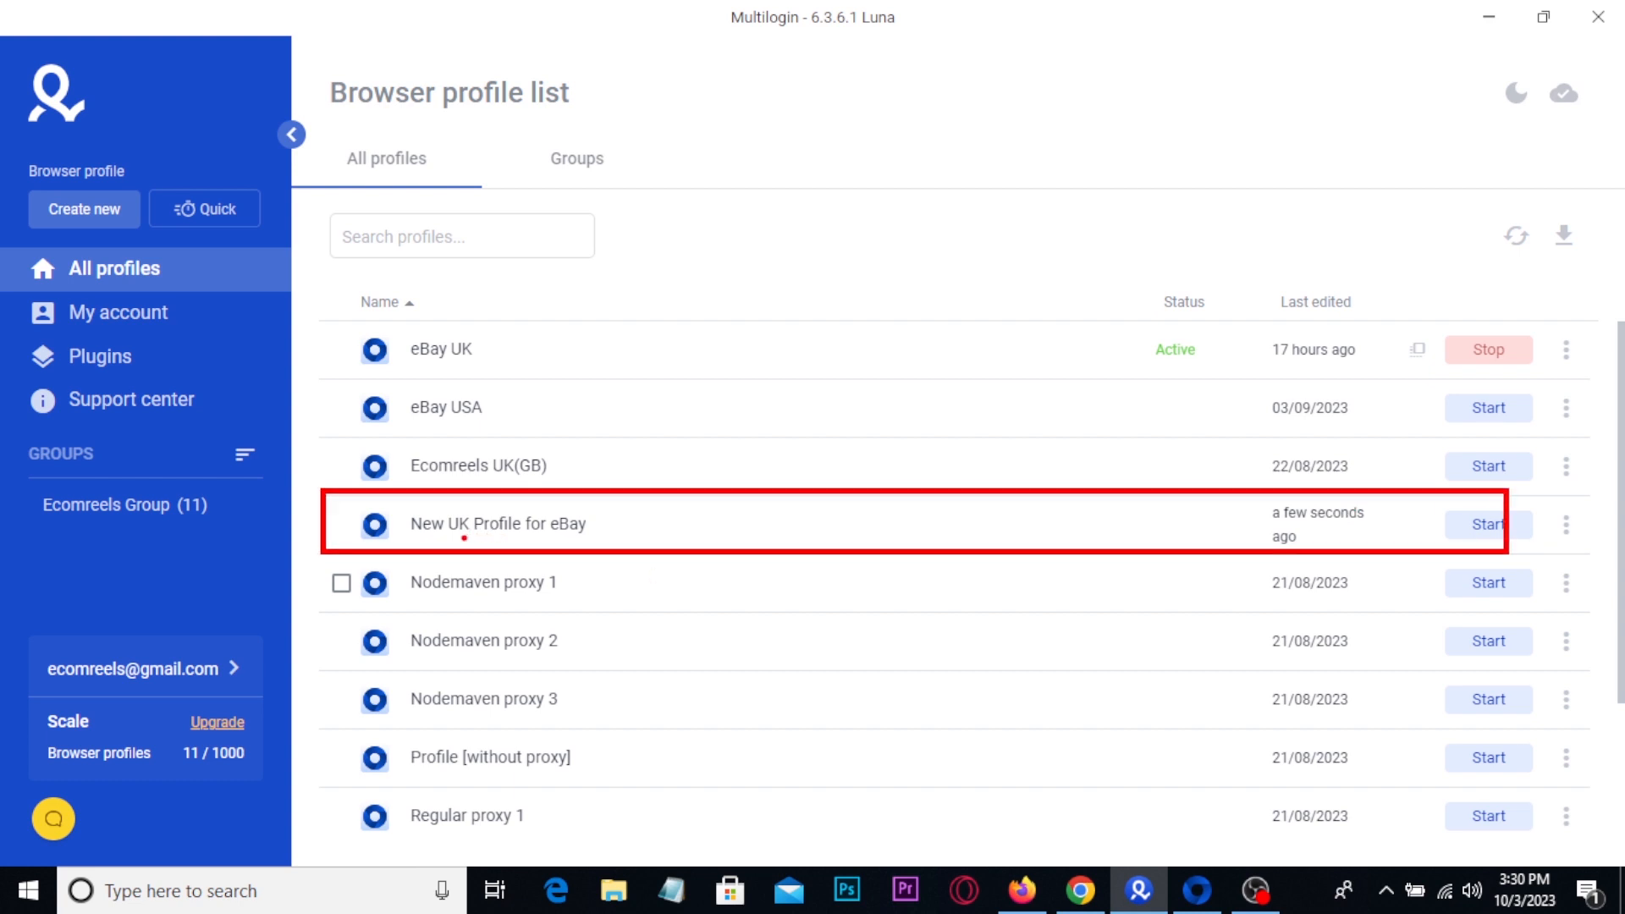
key("Escape")
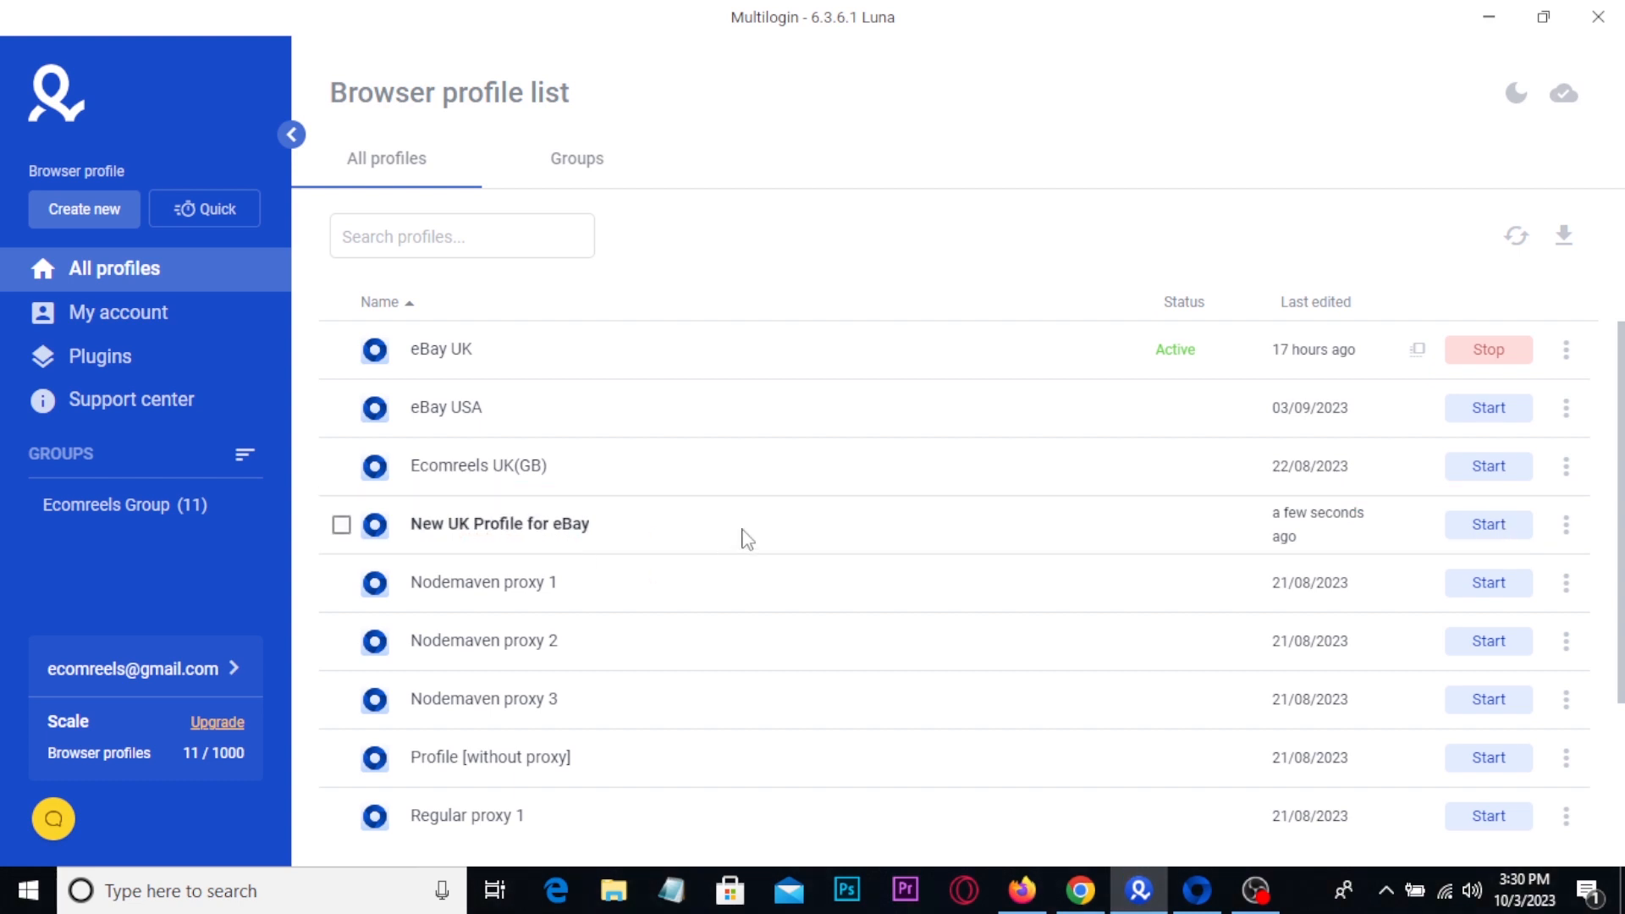
- Start New UK Profile for eBay, temporarily box its status in the profile list, and switch to its launched browser window
left_click(1491, 528)
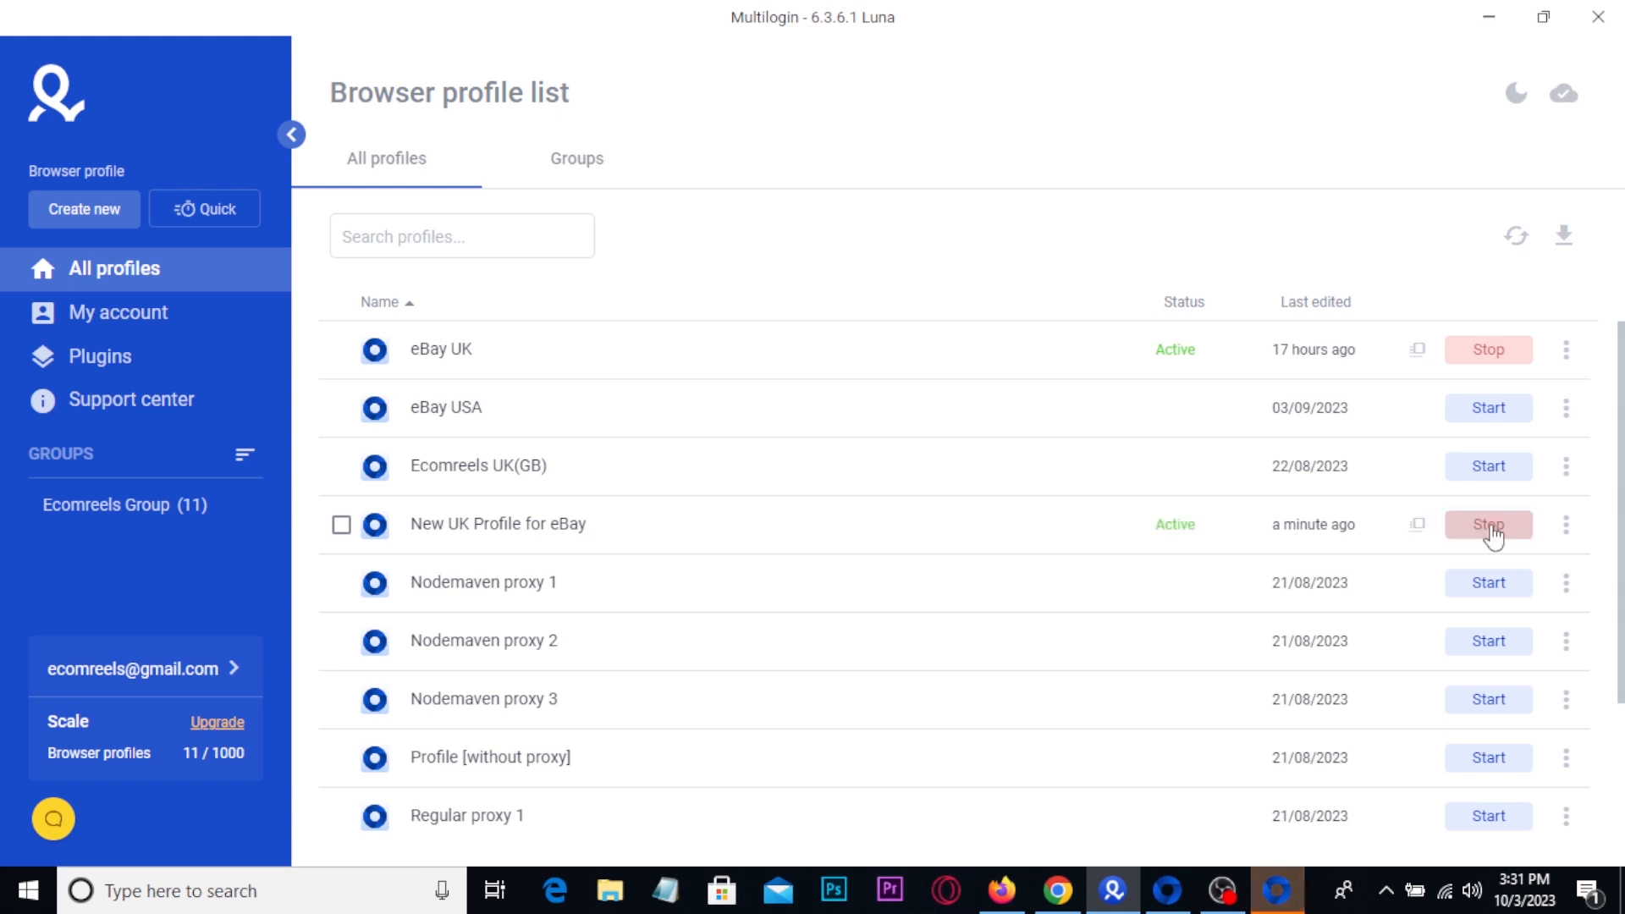
key("ctrl+2")
left_click_drag(1135, 503, 1216, 548)
key("Escape")
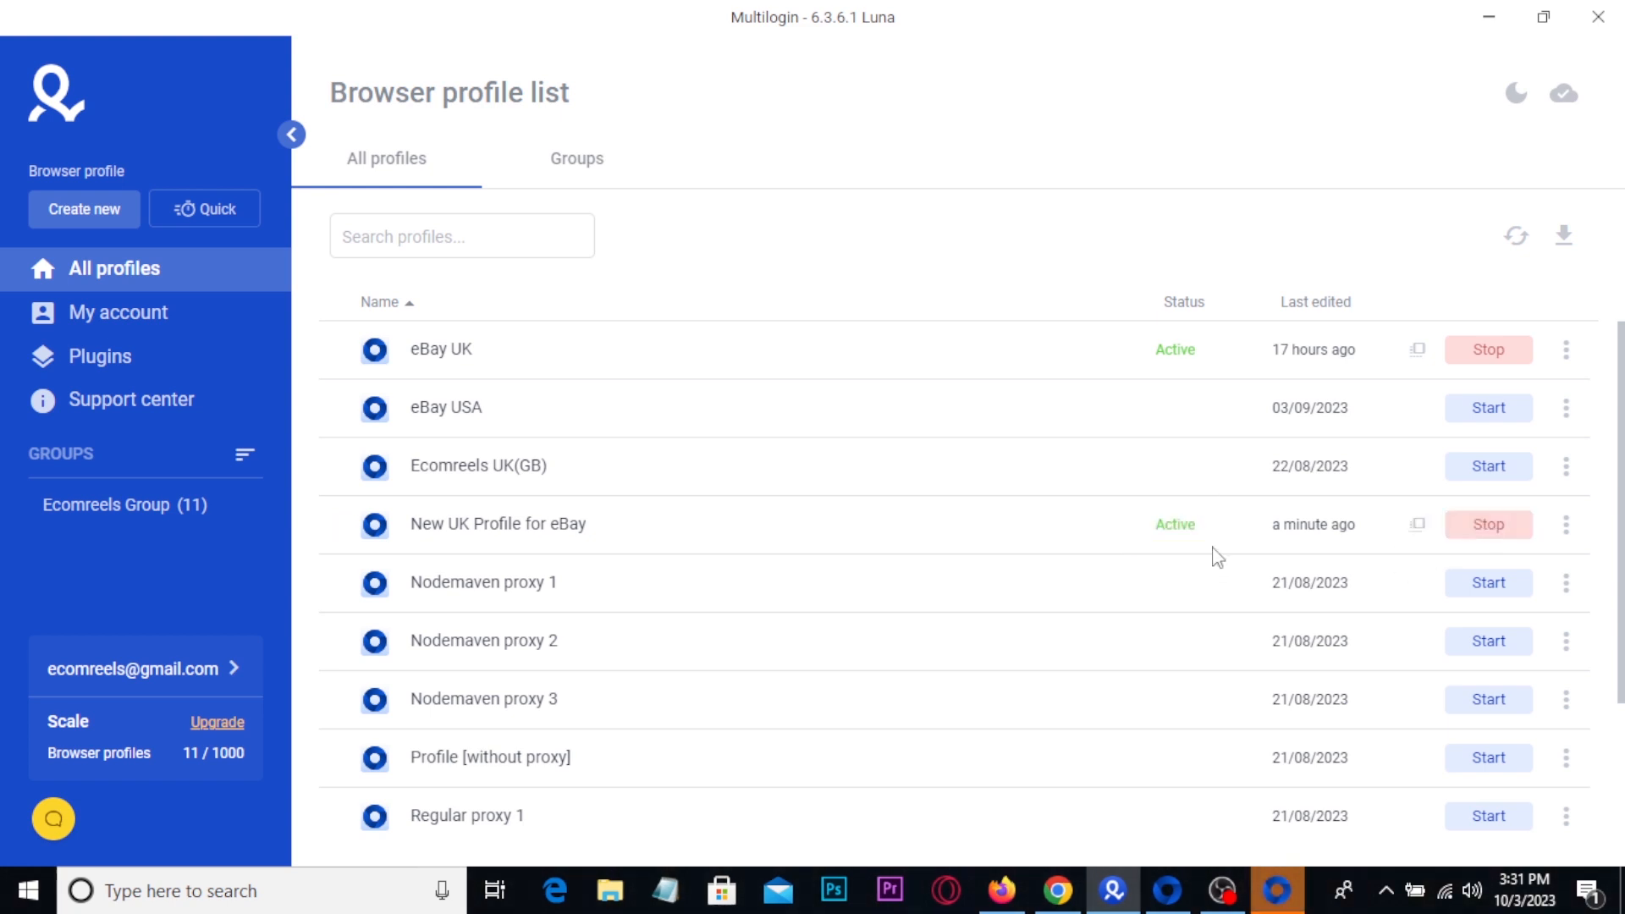
left_click(1275, 904)
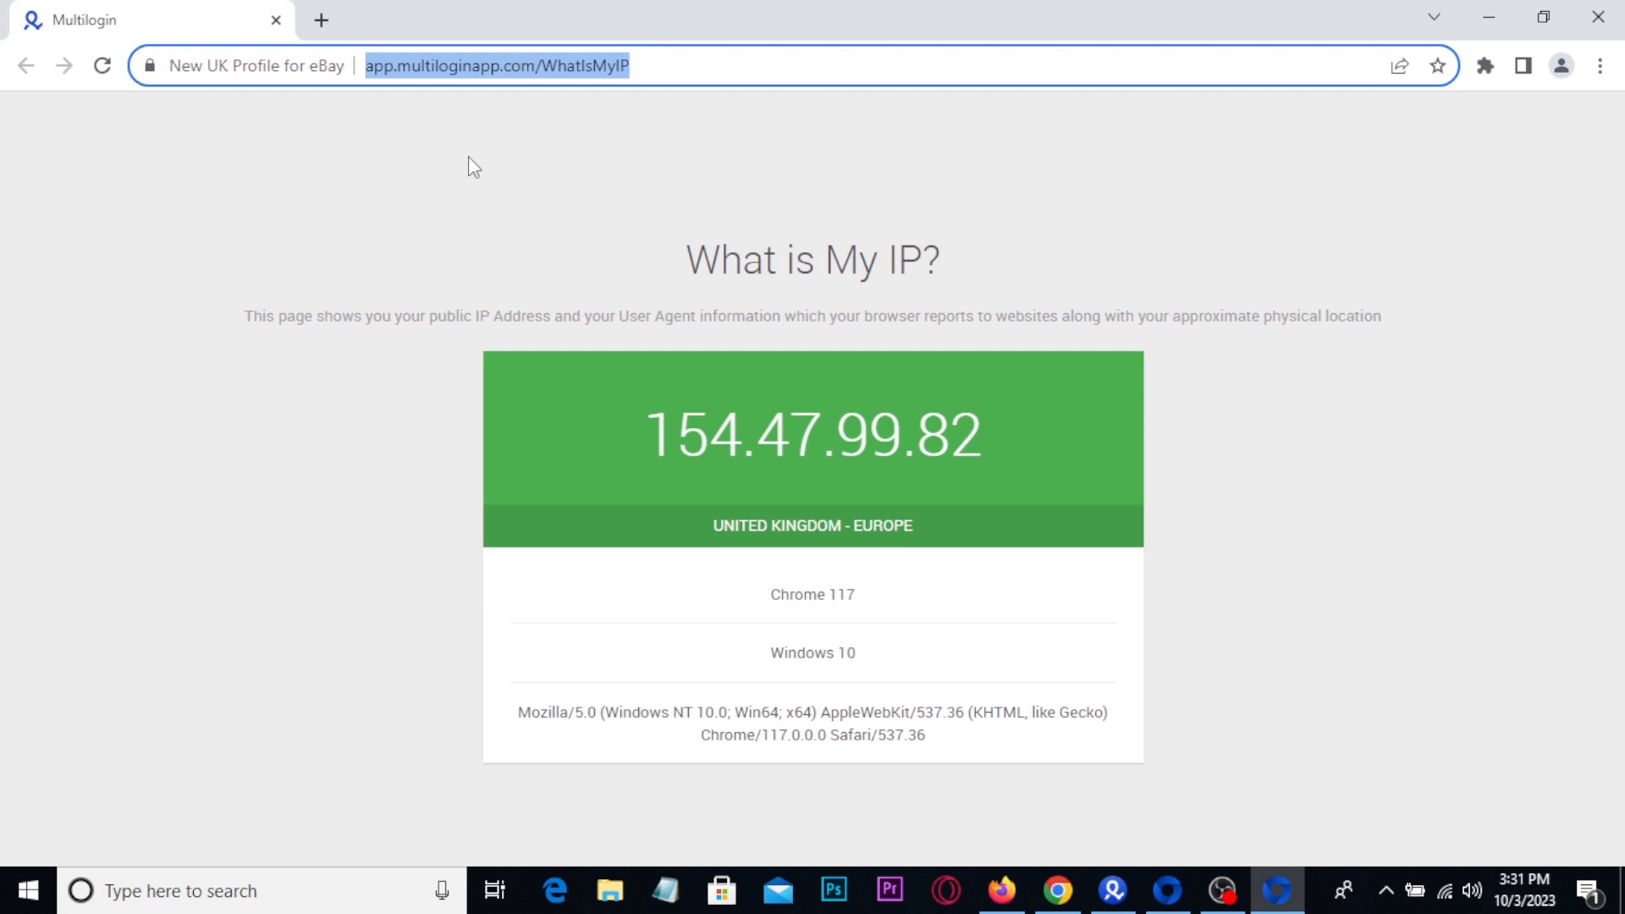
- Search Google for costco in the New UK Profile for eBay browser and dismiss the cookie consent prompt
type("costo")
key("BackSpace")
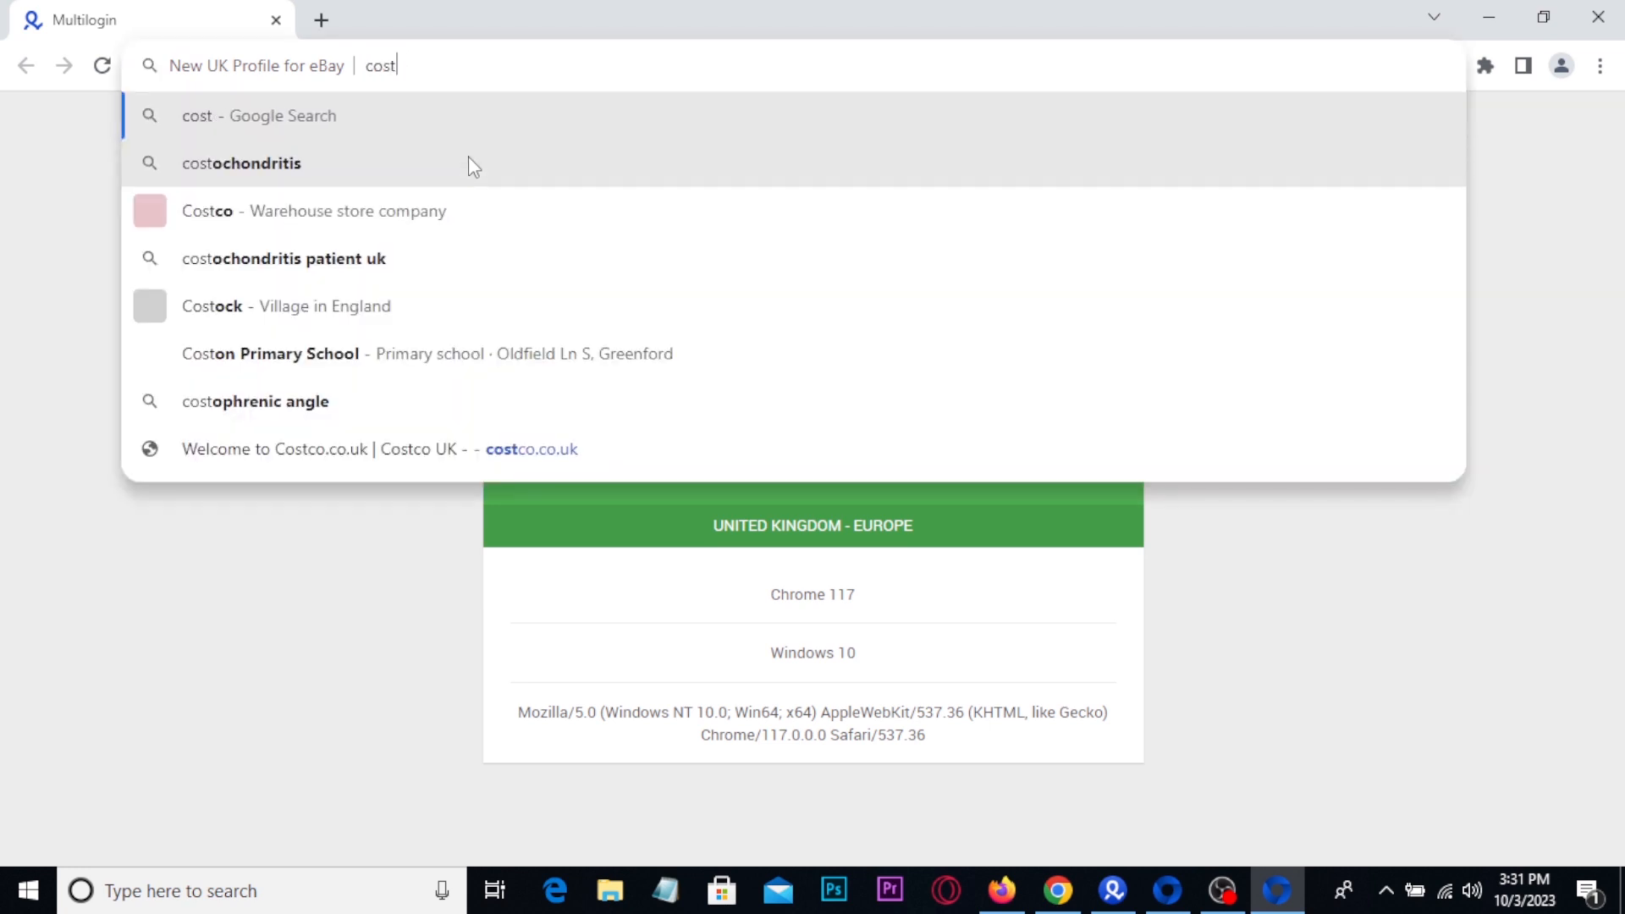
type("co")
key("Return")
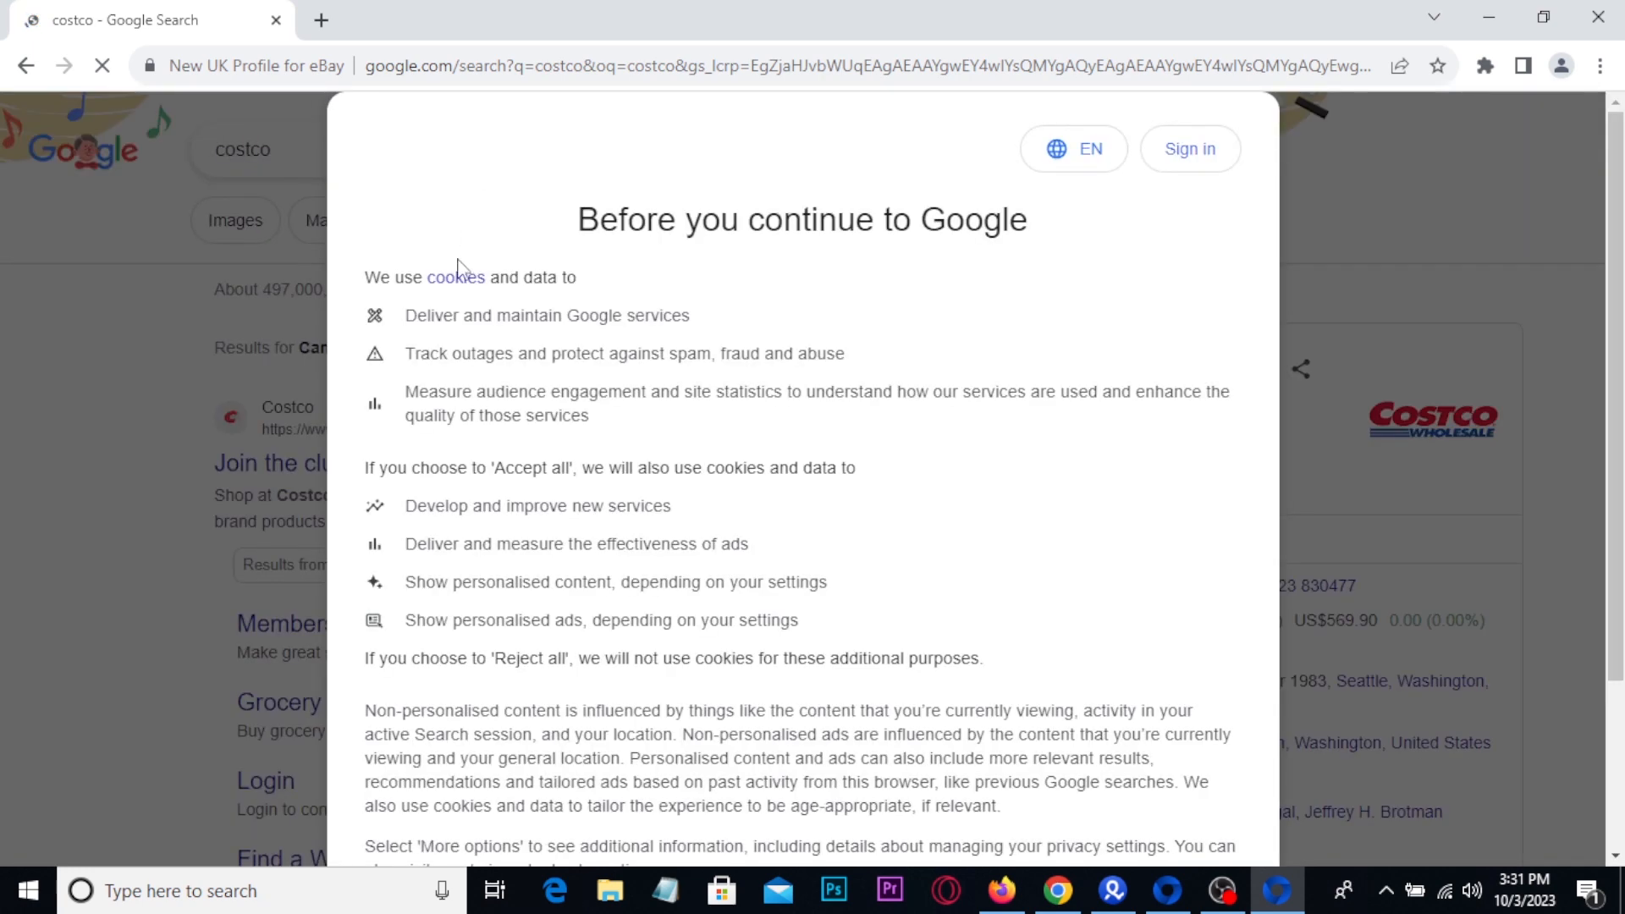
scroll(464, 269, "down", 3)
left_click(834, 707)
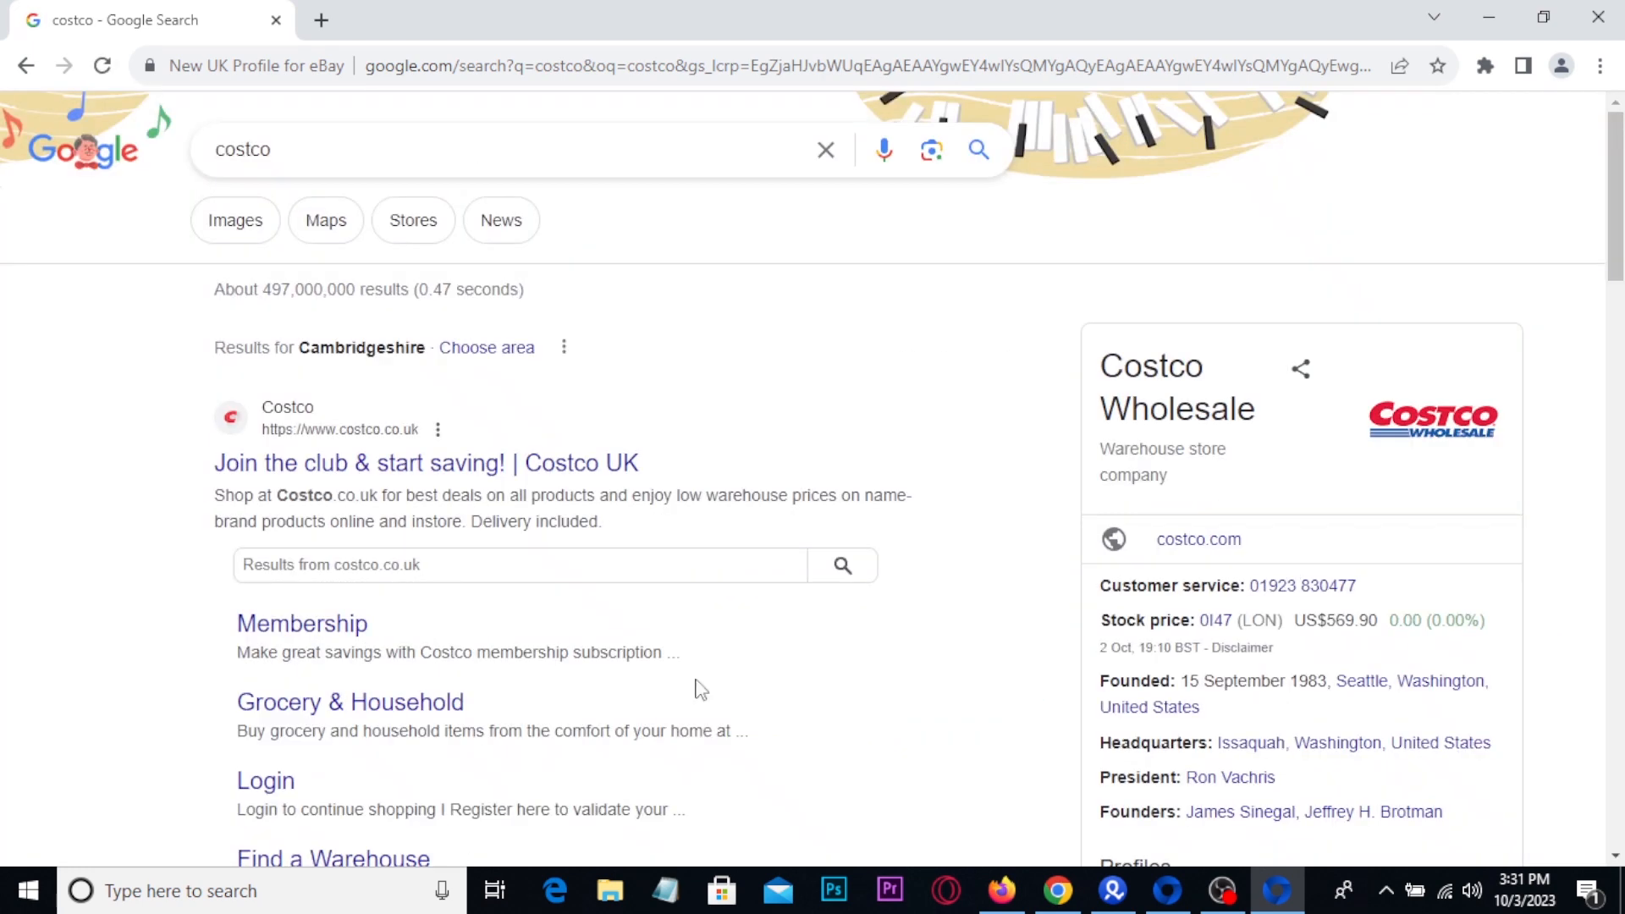
- Open the Costco UK website from the search results and look through its home page down to the featured categories
left_click(267, 472)
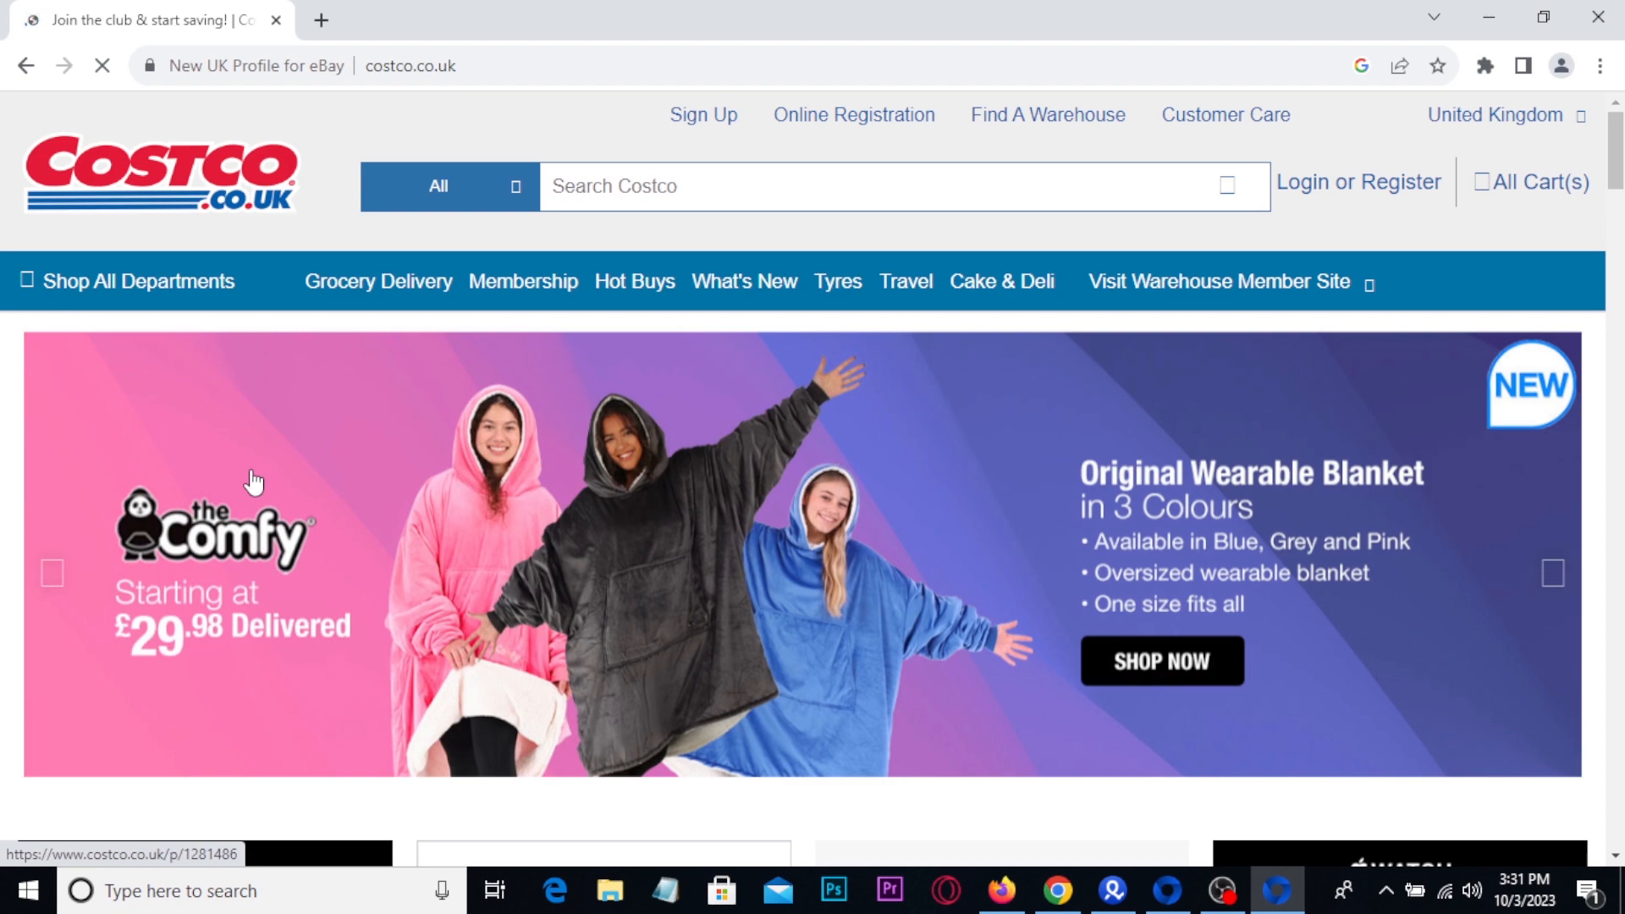
scroll(254, 481, "down", 6)
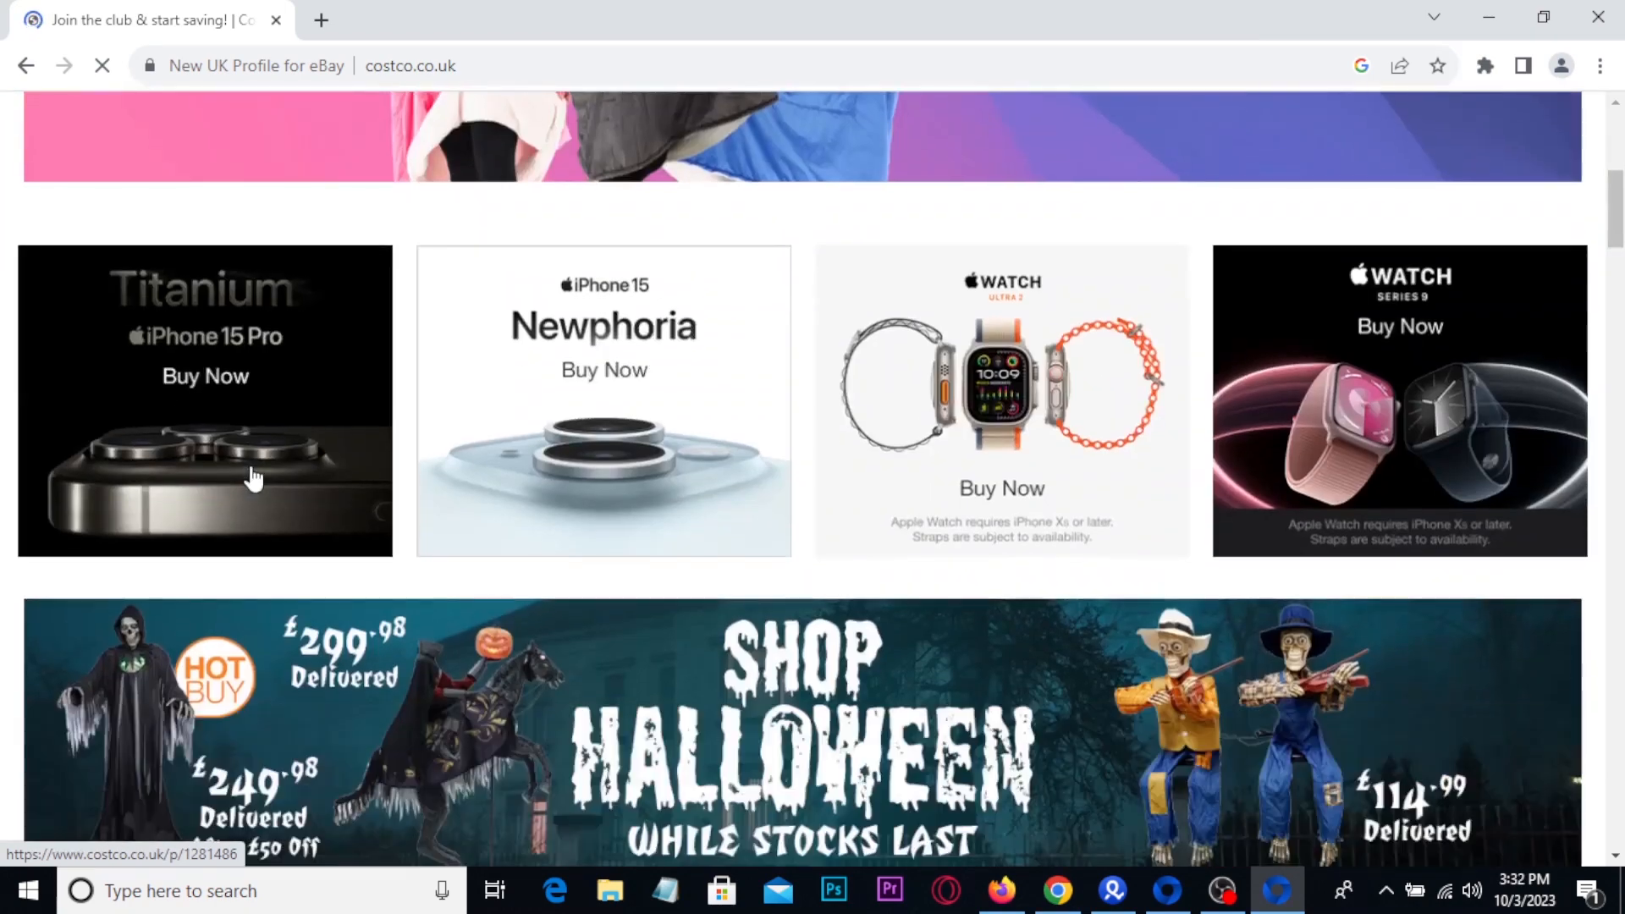
scroll(254, 481, "down", 15)
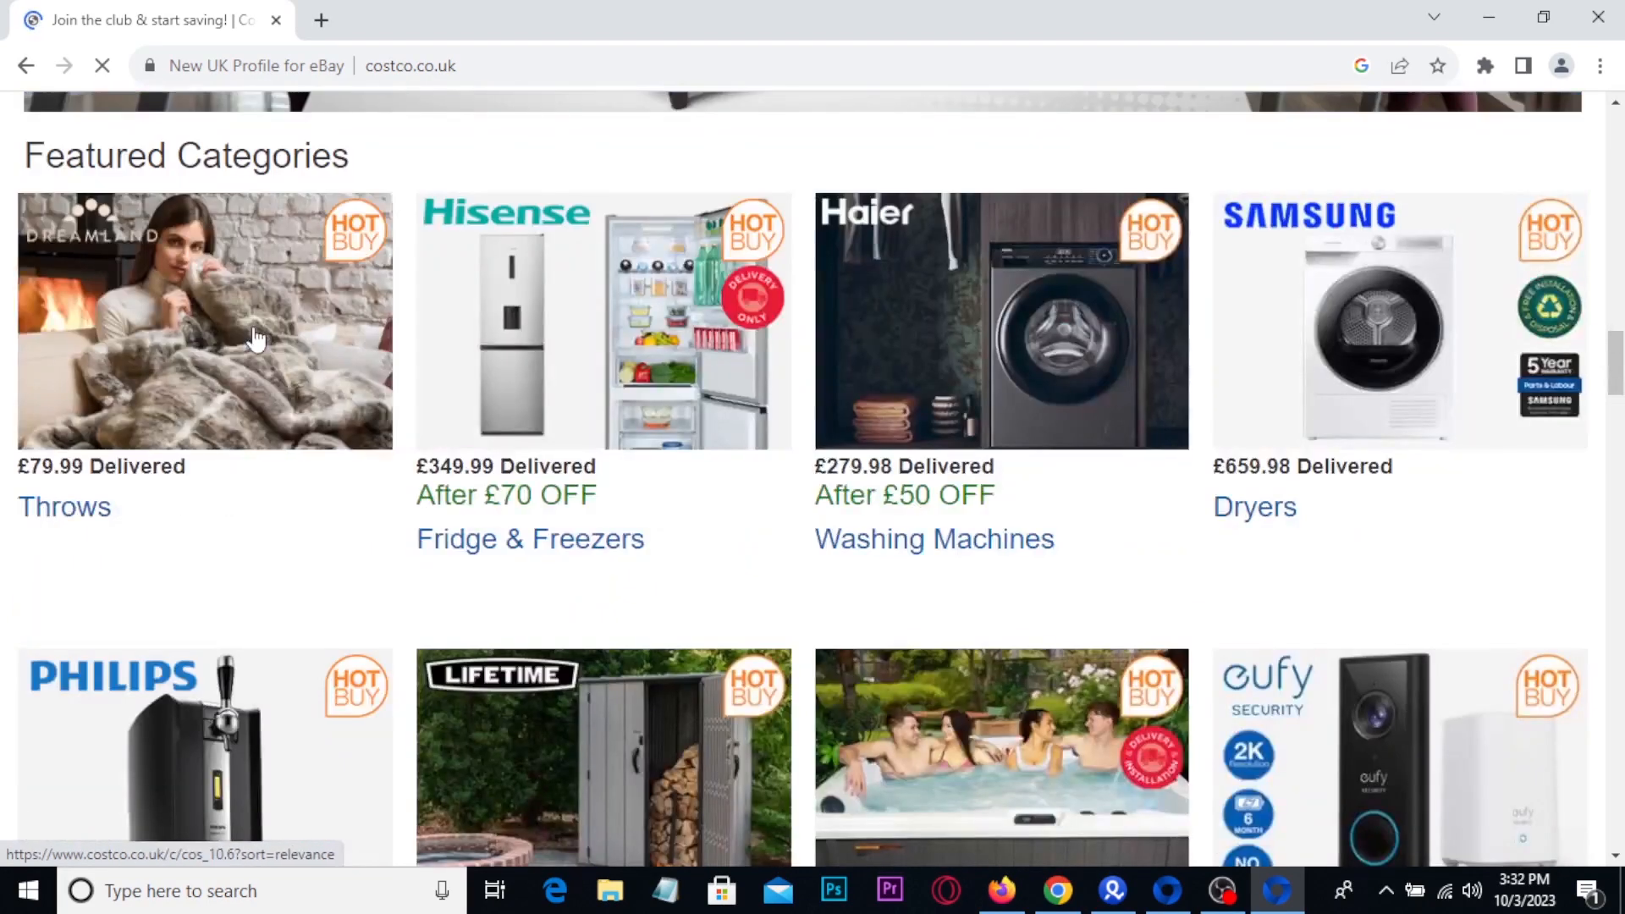
- Copy the costco.co.uk address, load it in the multi login search tab of regular Chrome, and temporarily box the page's message
left_click(510, 66)
key("ctrl+c")
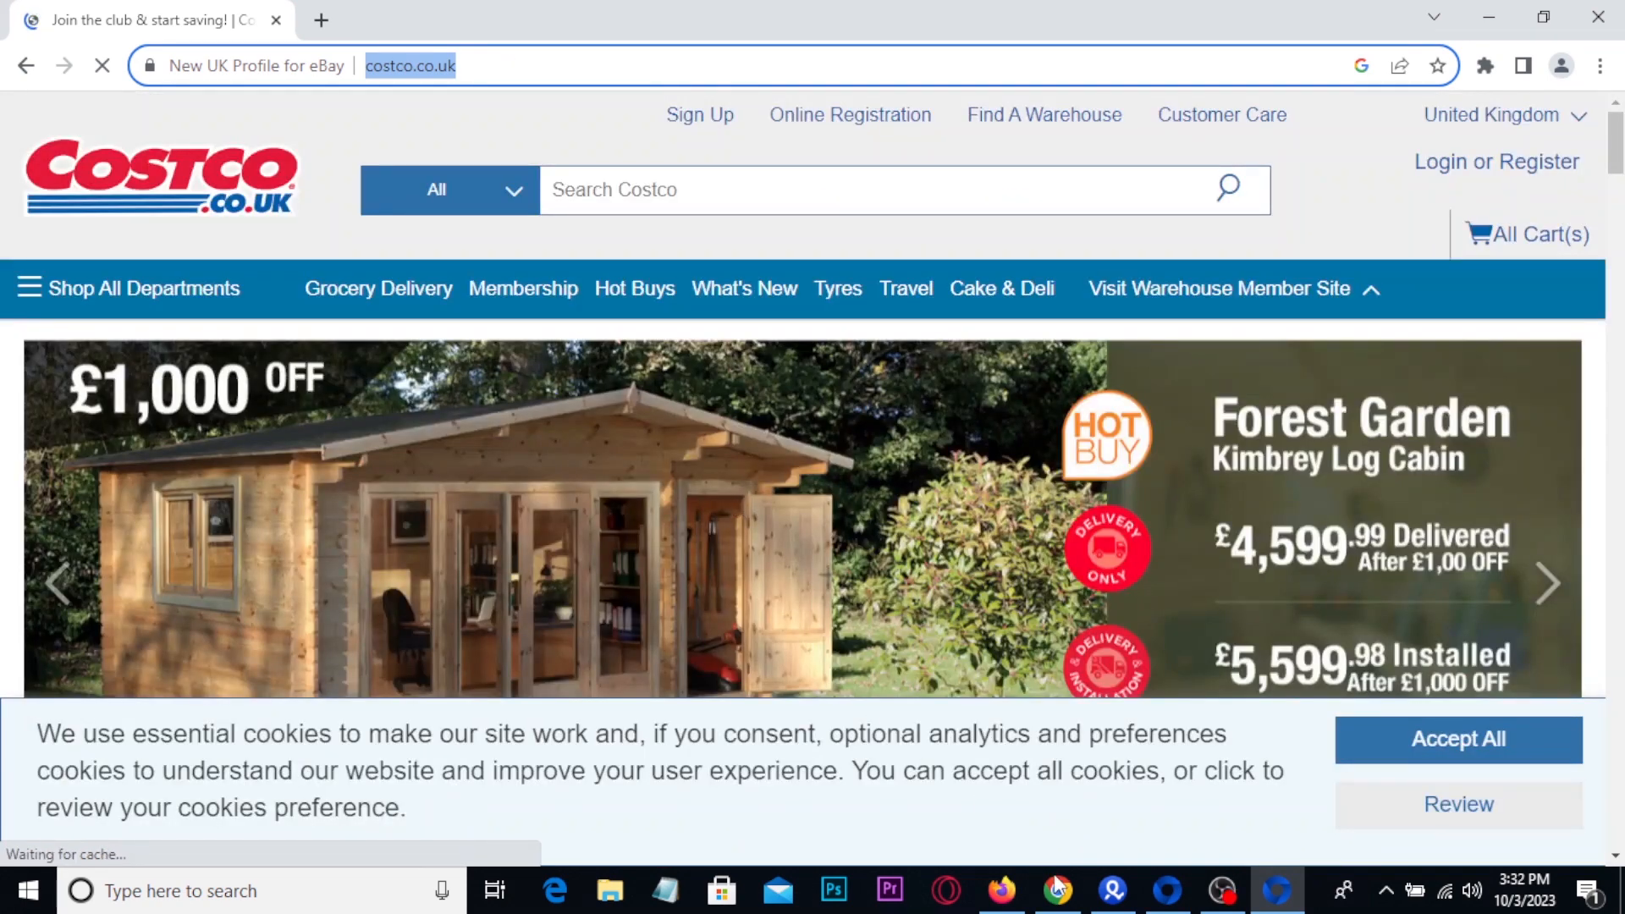
left_click(1058, 893)
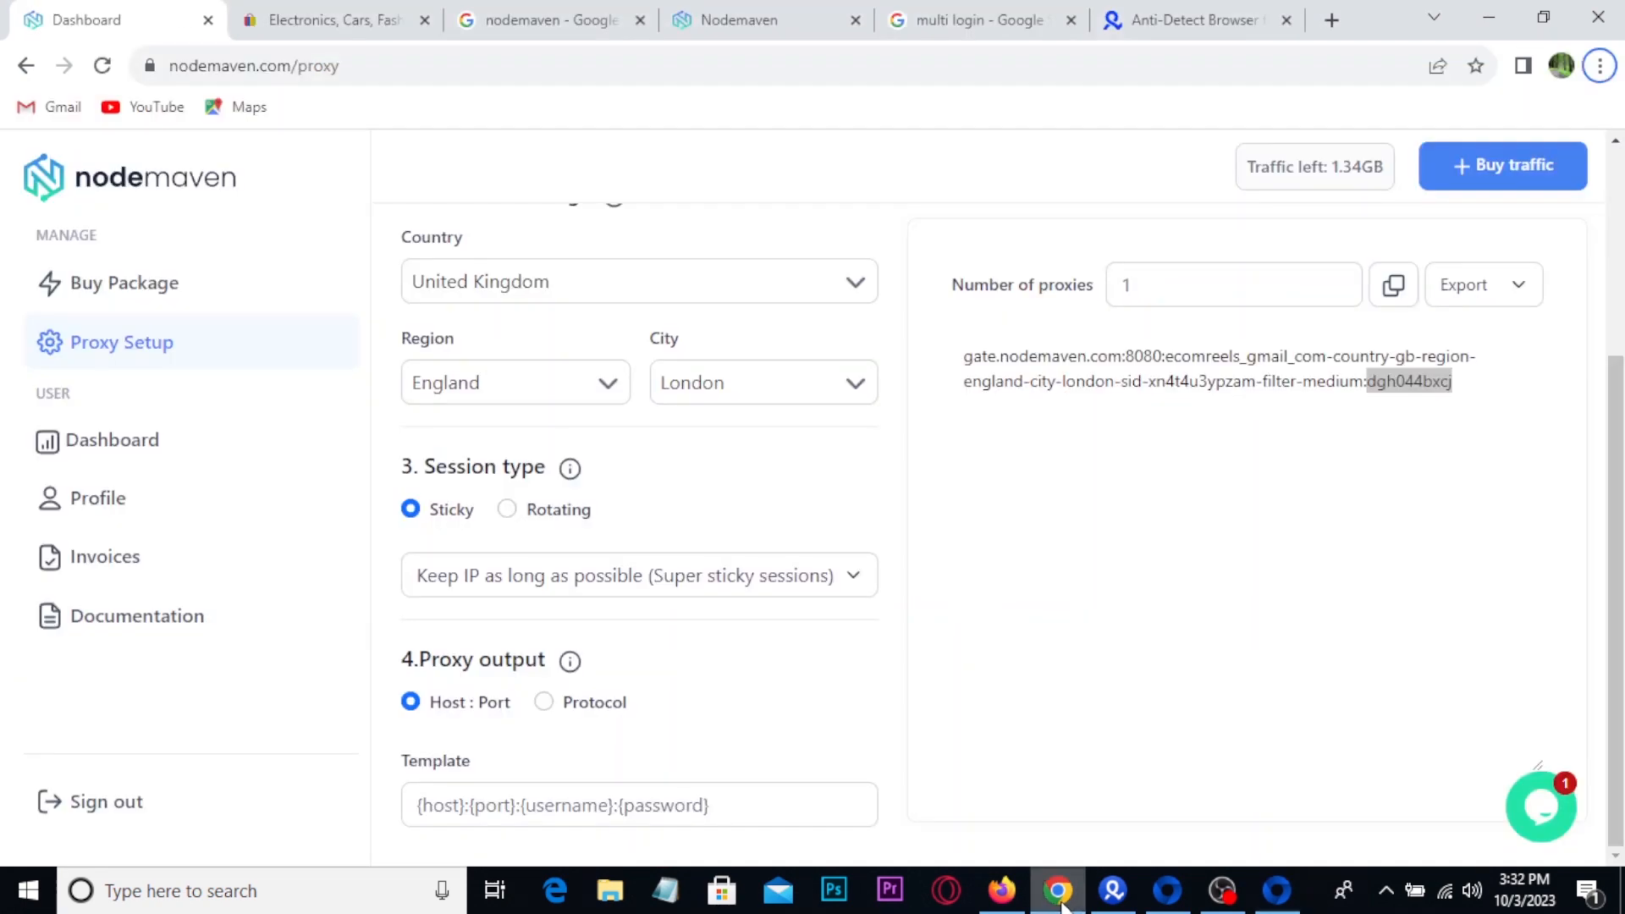
left_click(967, 18)
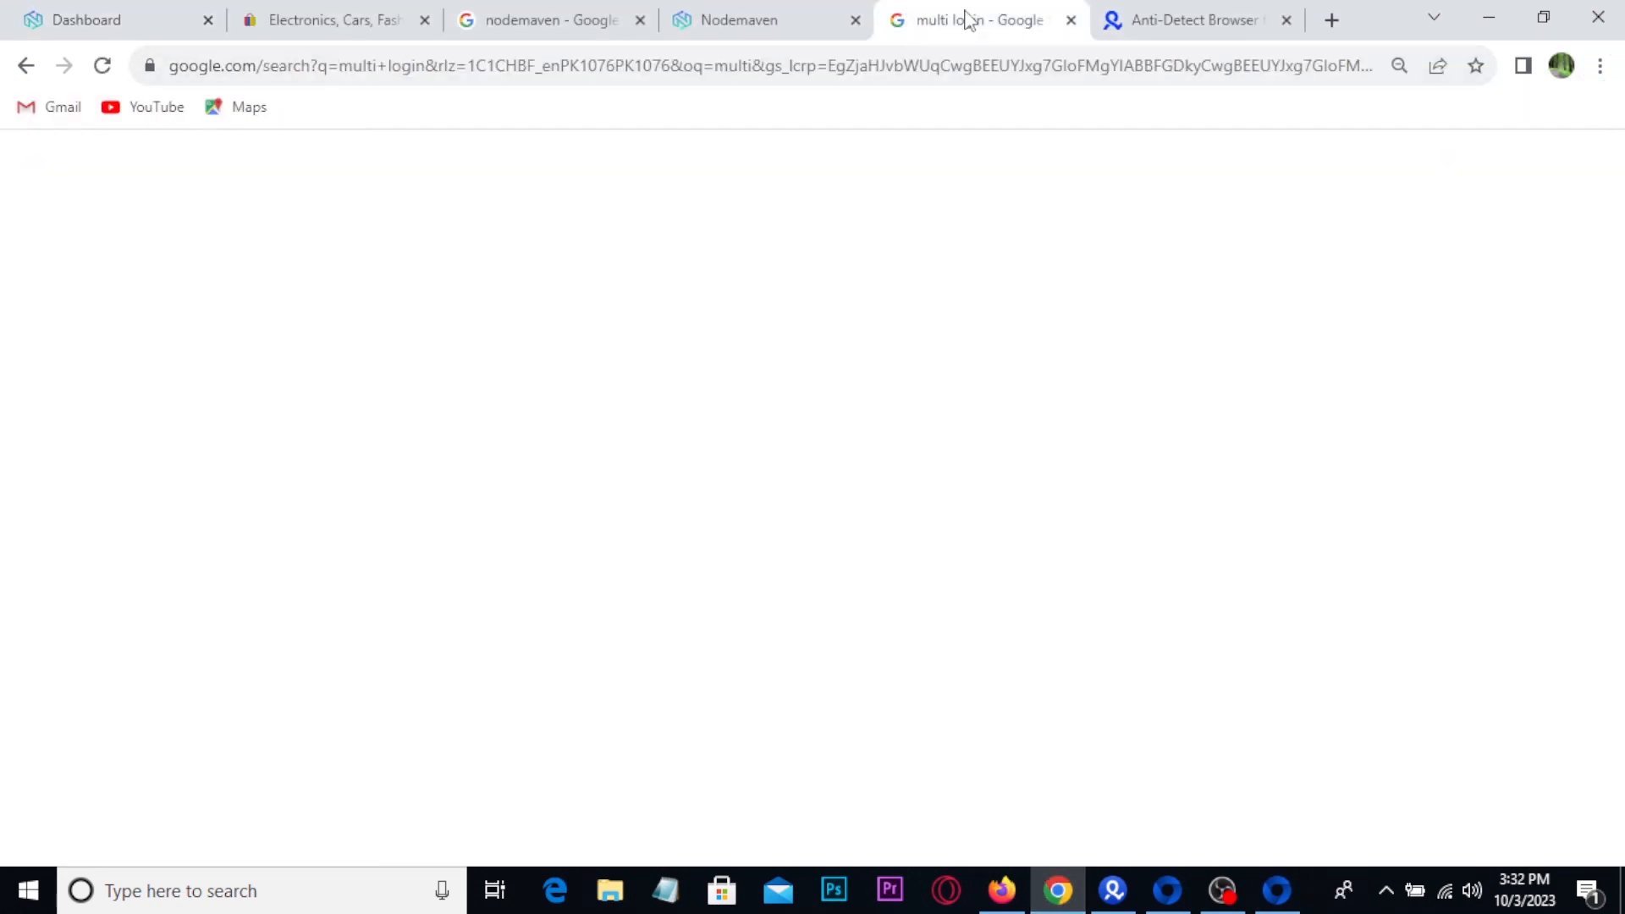
left_click(595, 68)
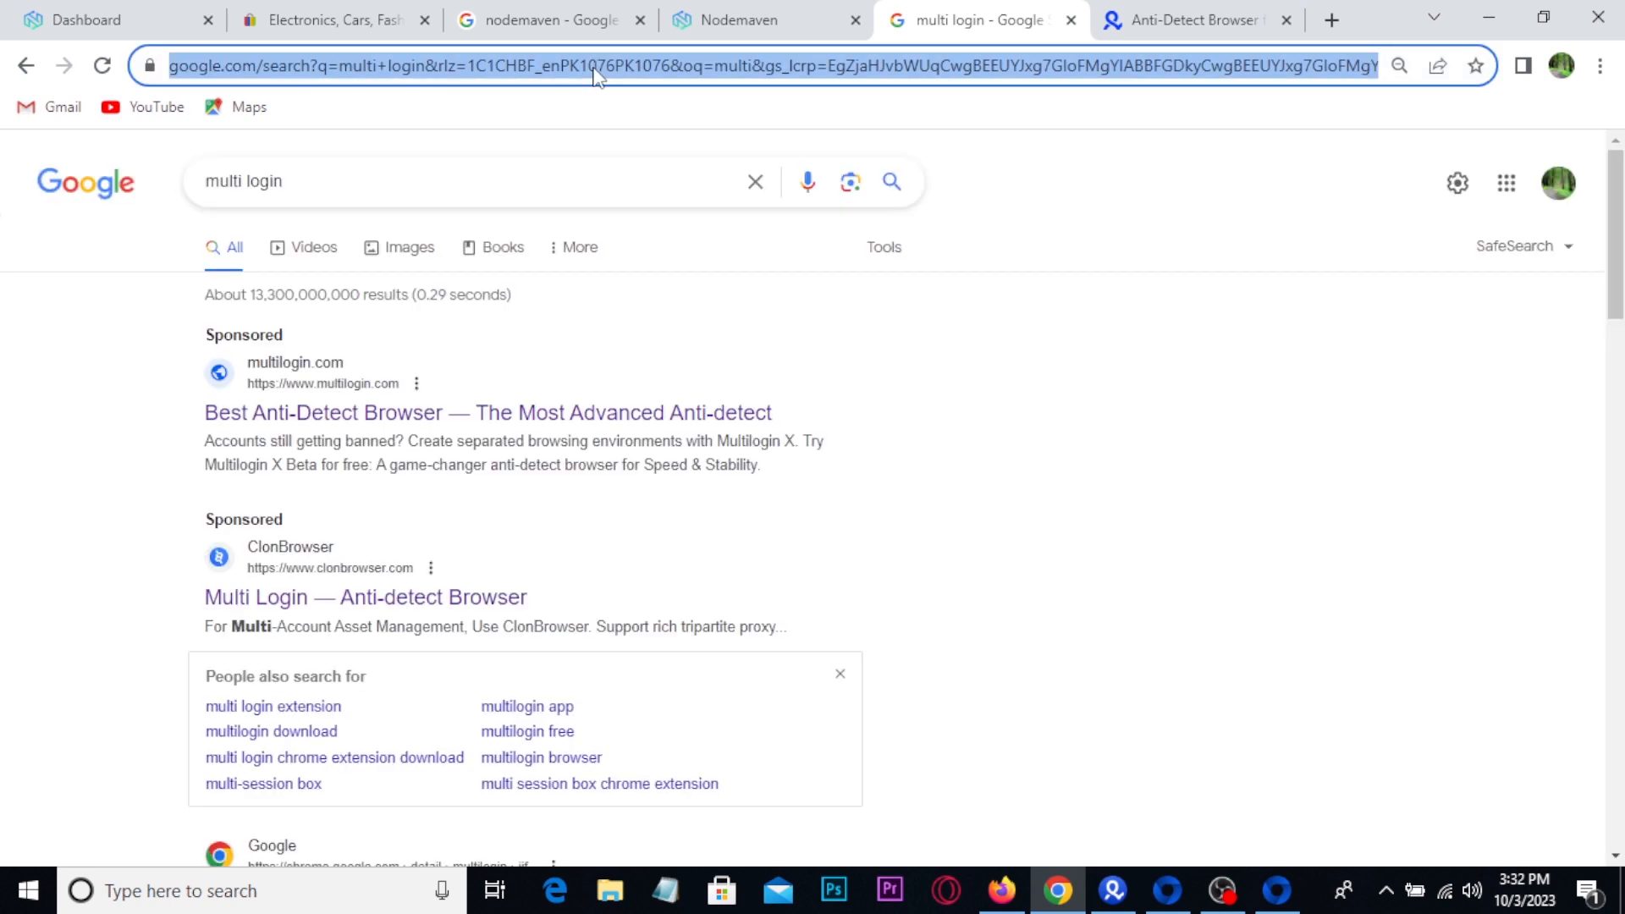
key("ctrl+v")
key("Return")
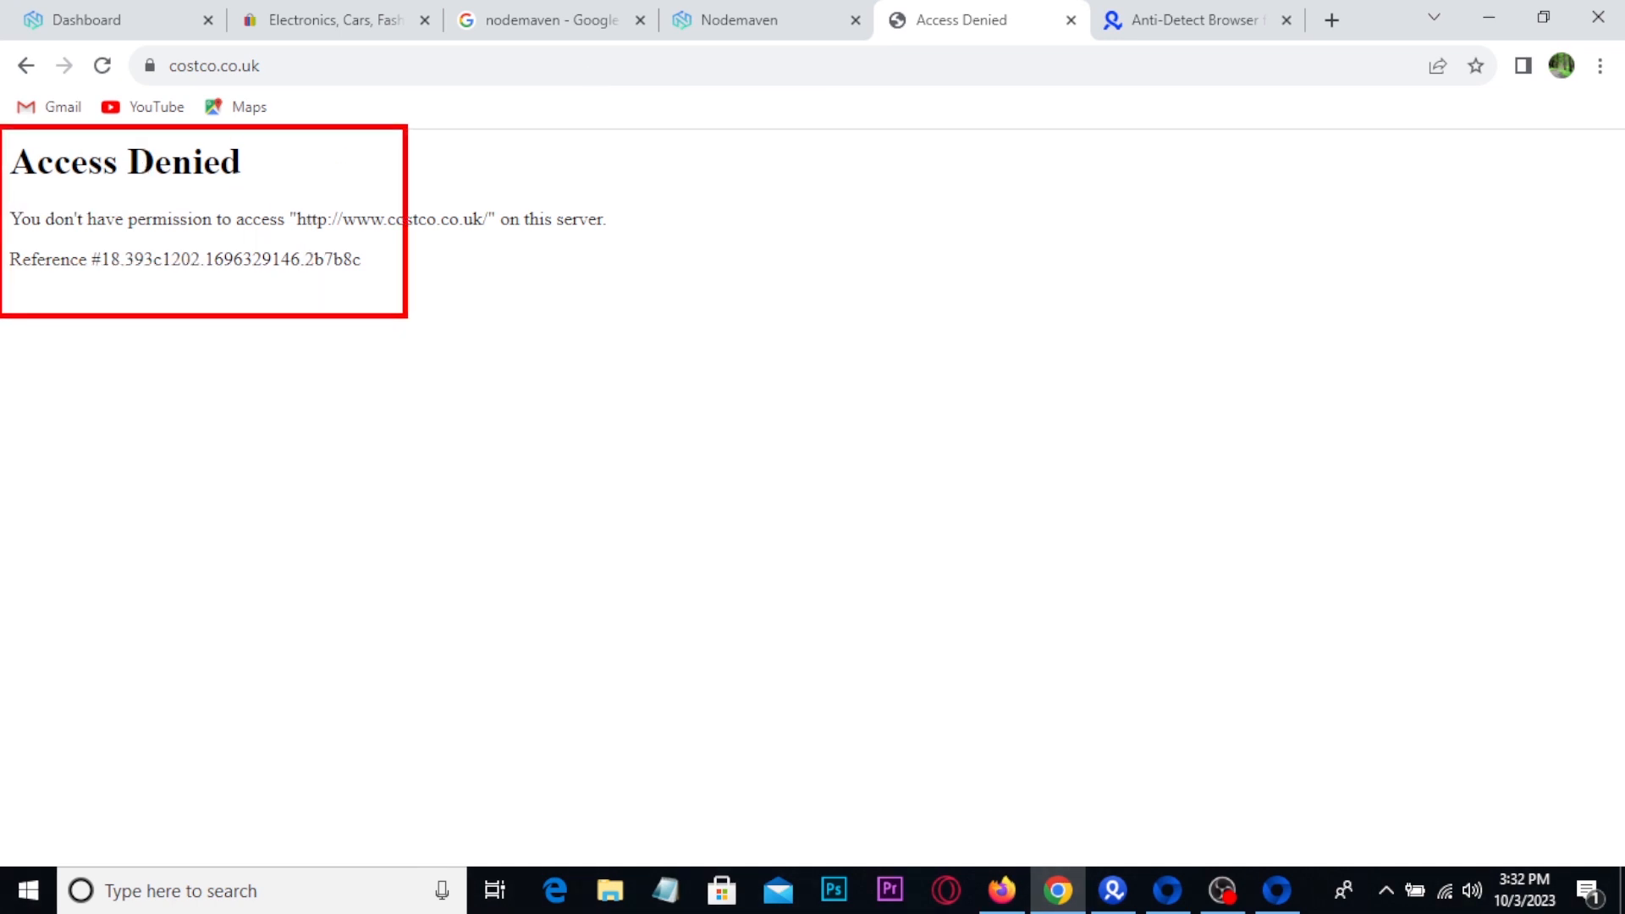
left_click_drag(424, 290, 502, 248)
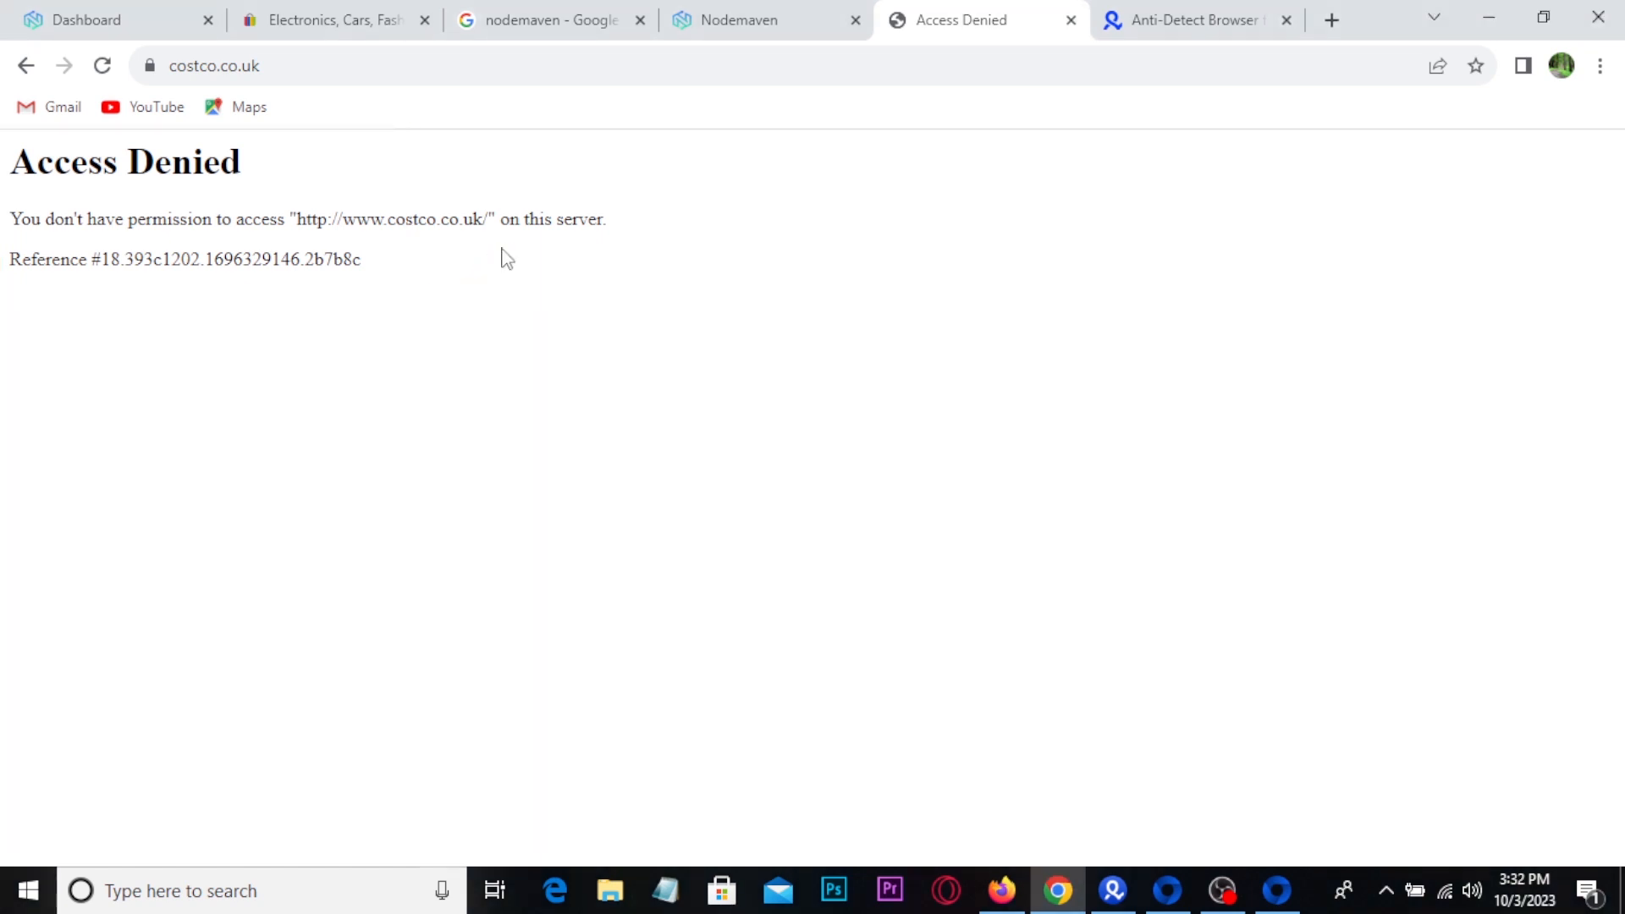
- Return to the New UK Profile for eBay browser to view the Costco page, and switch to Multilogin's Support center
left_click(1276, 890)
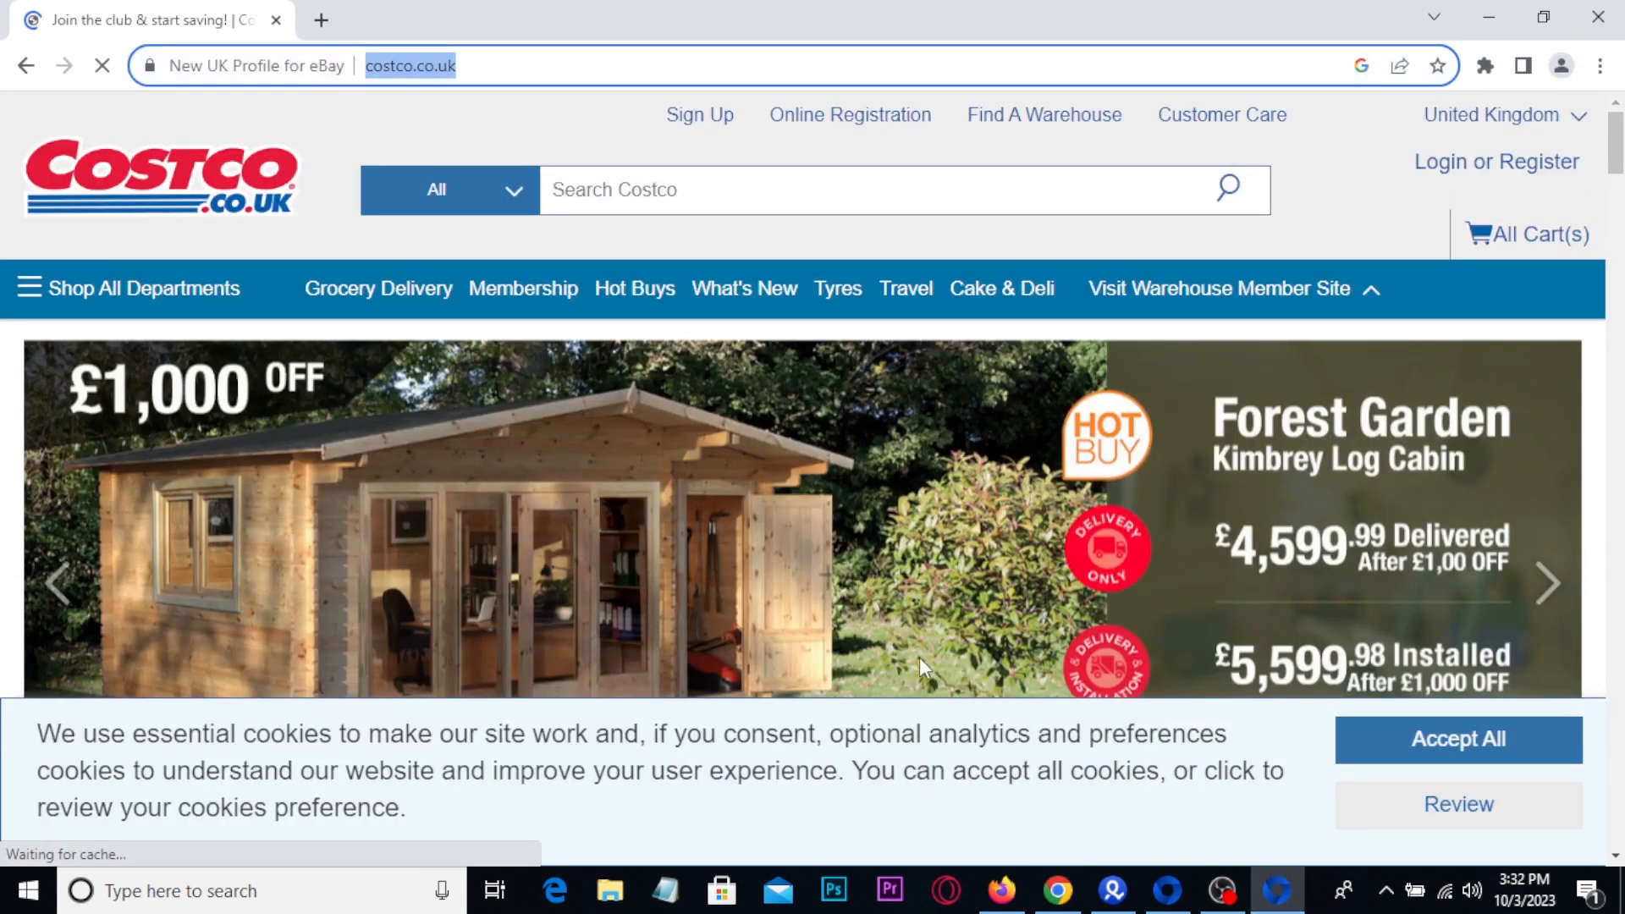
left_click(170, 109)
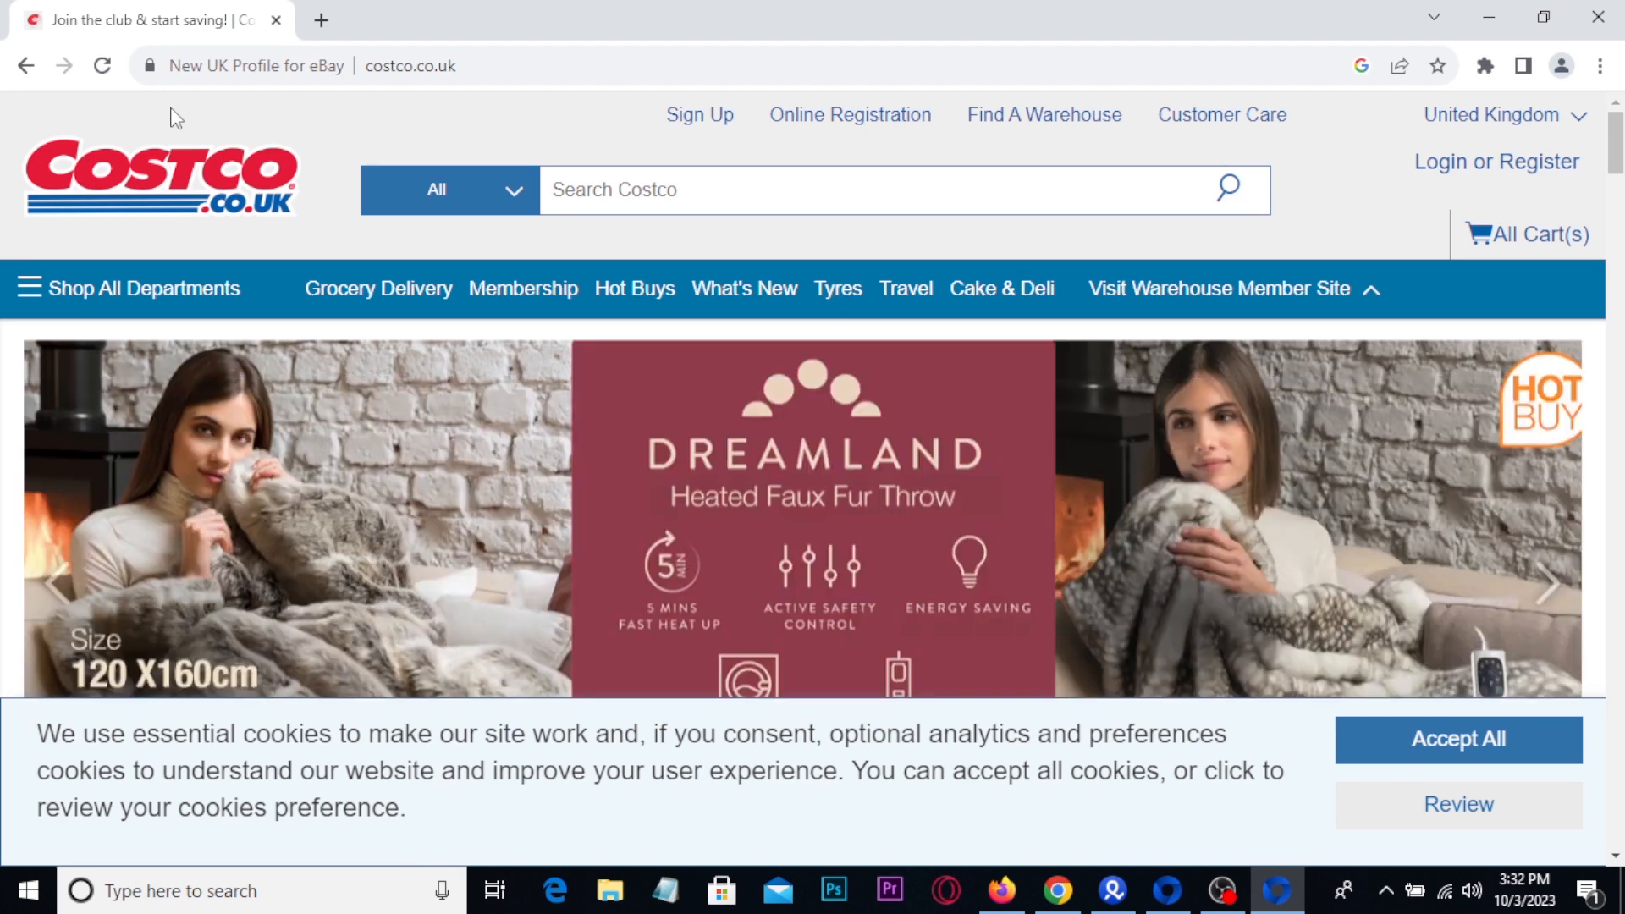
left_click(103, 280)
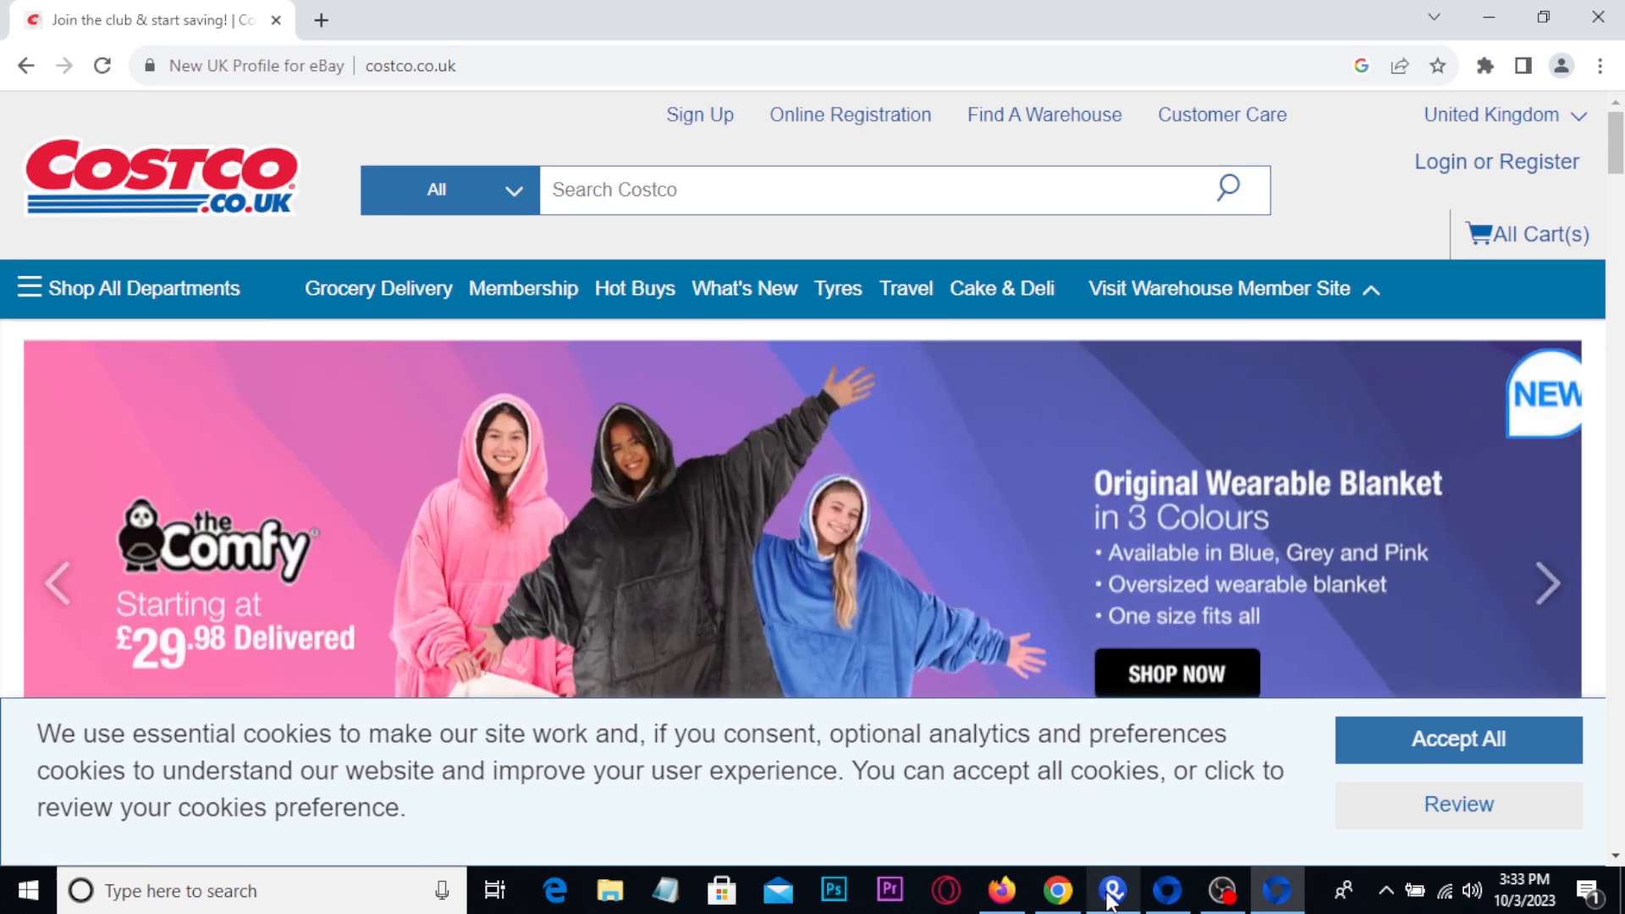
left_click(1113, 890)
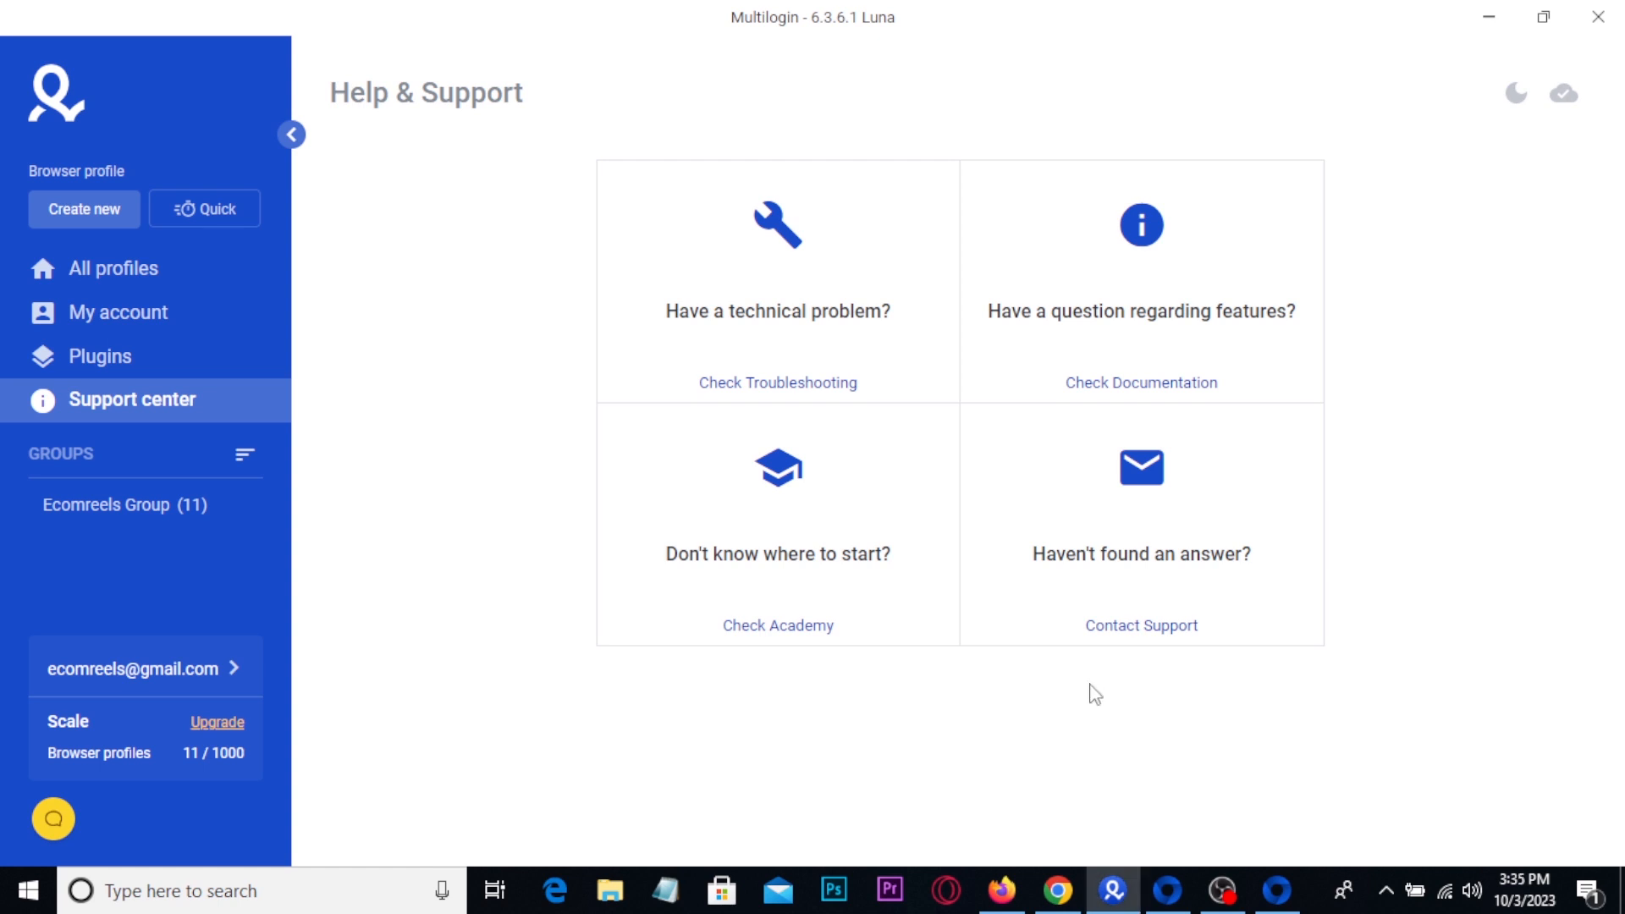
- Switch to NodeMaven in Chrome, open its Dashboard, and temporarily box the remaining traffic area and the Profile entry
left_click(1067, 896)
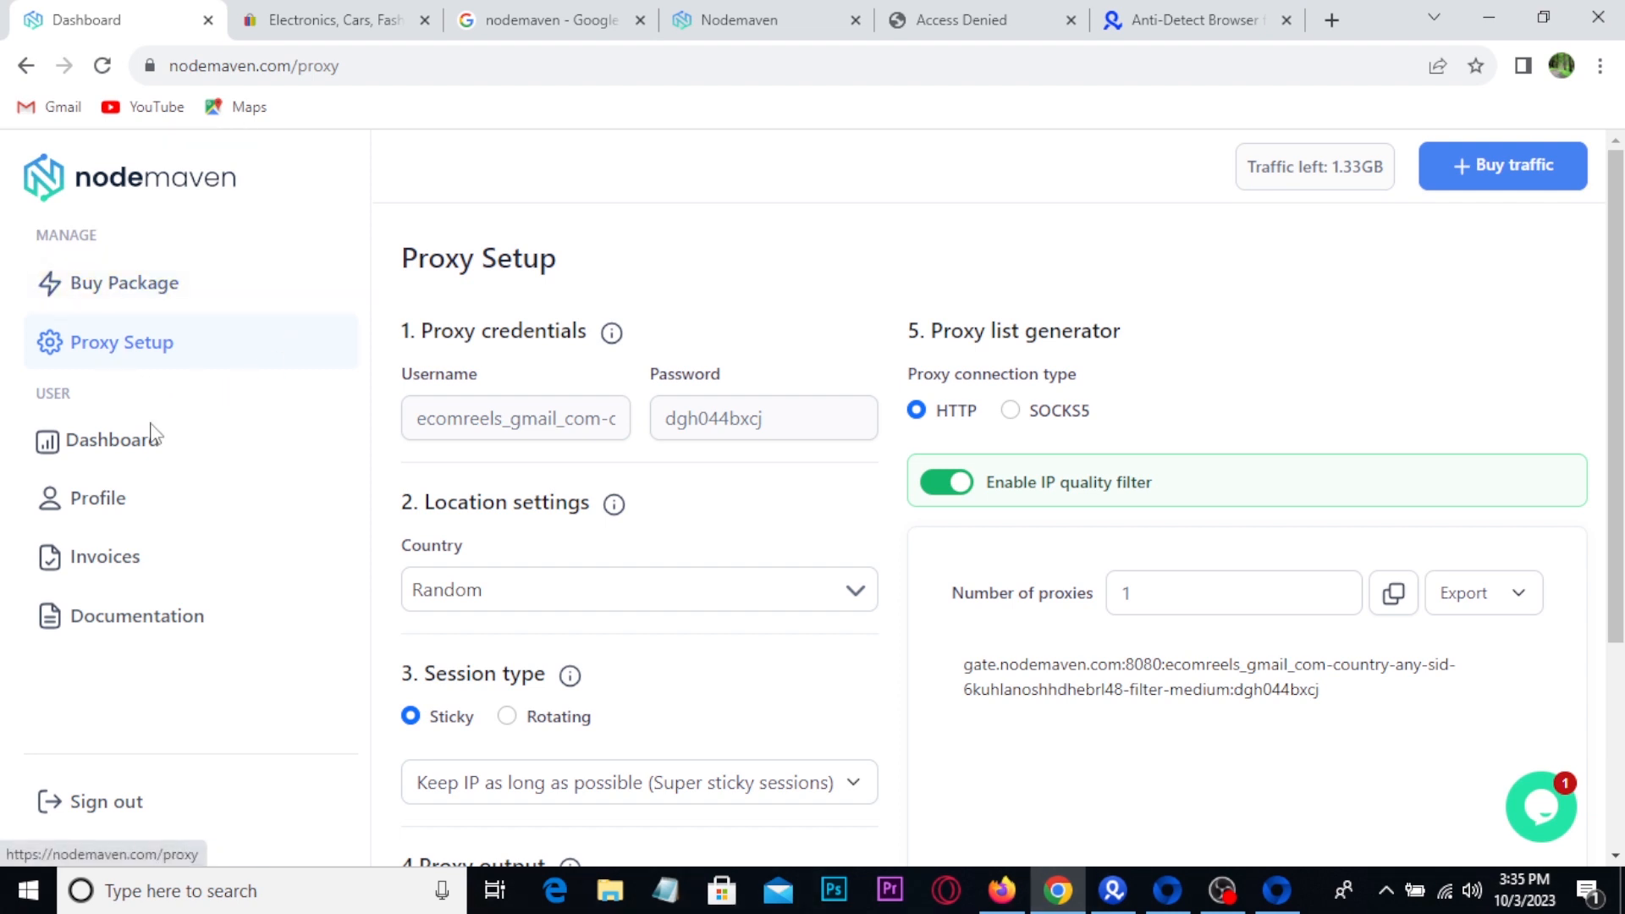
left_click(119, 445)
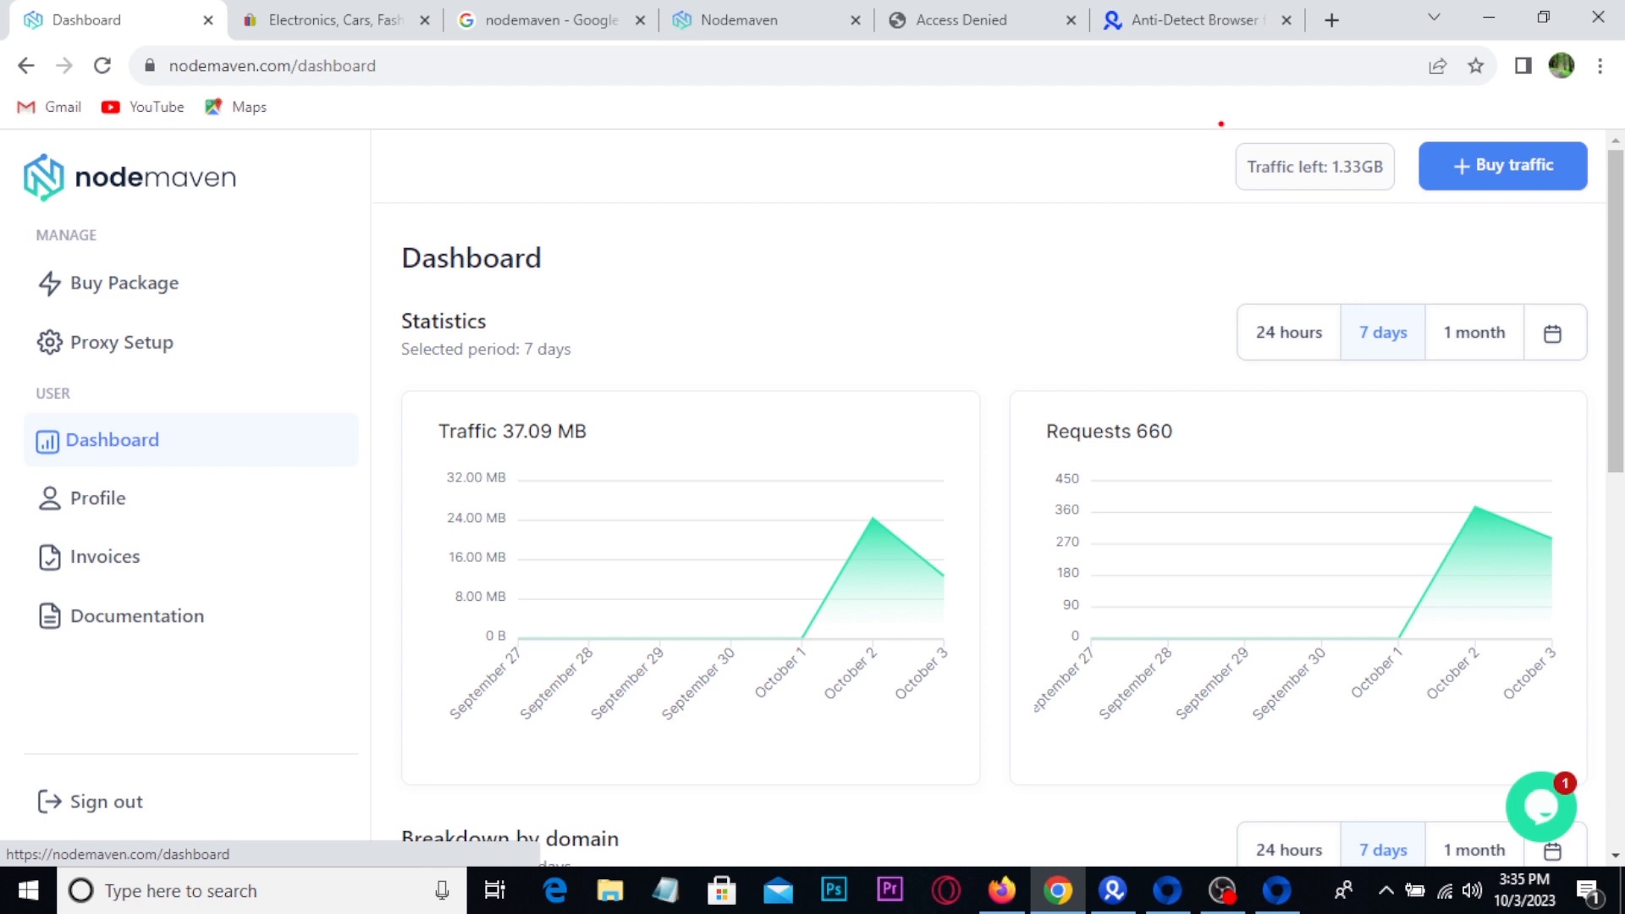
mouse_move(1219, 121)
left_mouse_down()
mouse_move(1506, 215)
mouse_move(1565, 214)
left_mouse_up()
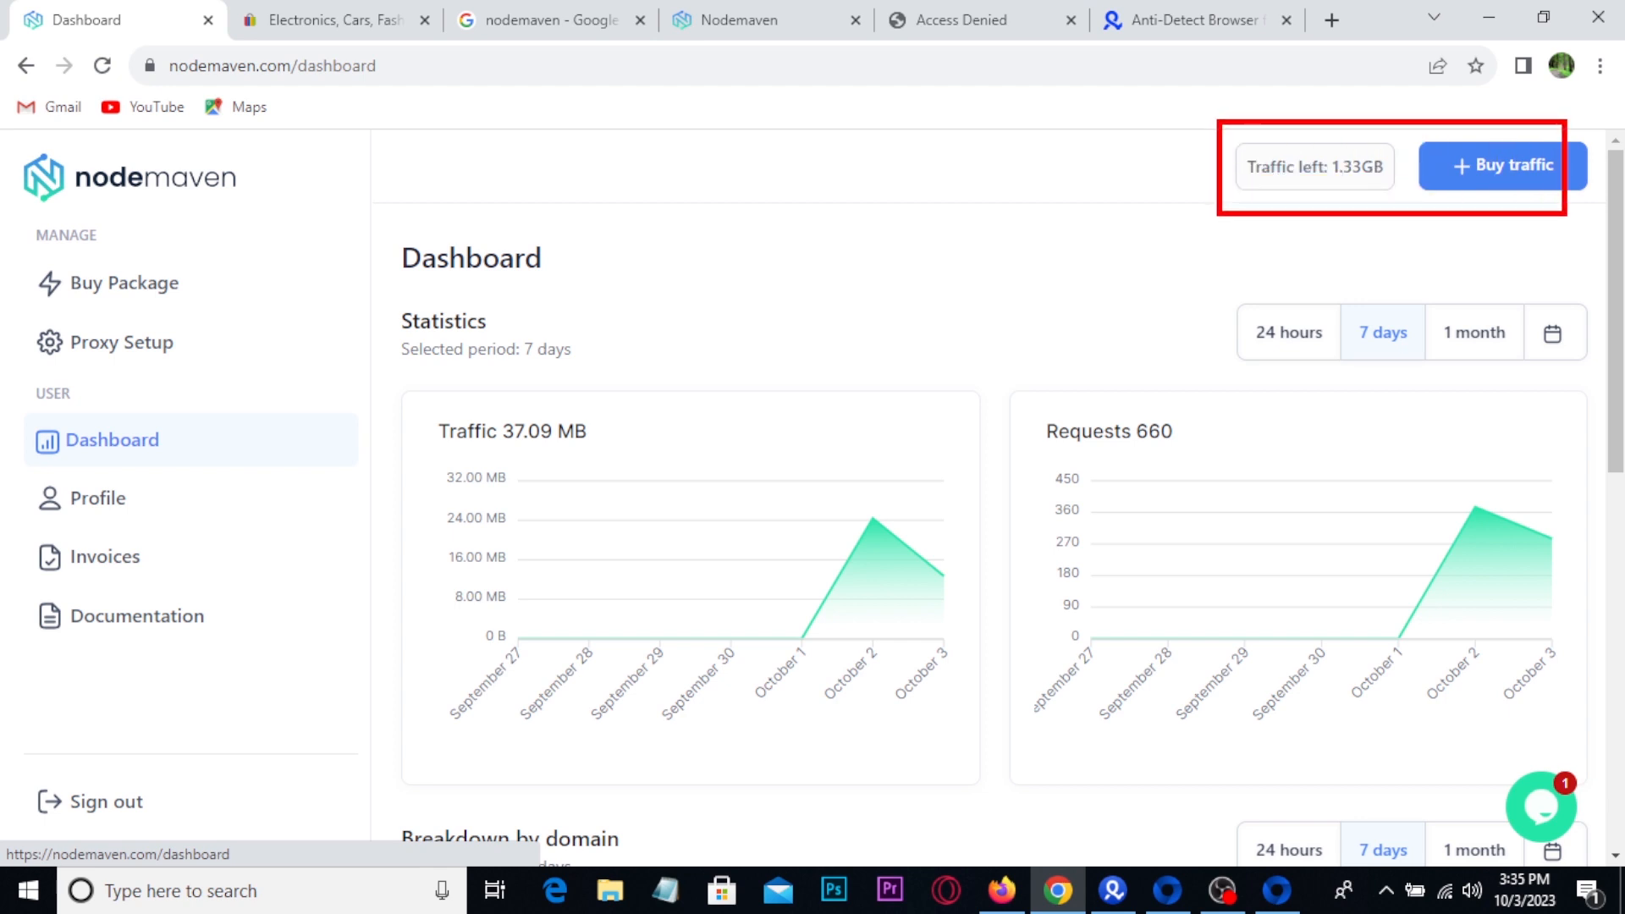
mouse_move(17, 479)
left_mouse_down()
mouse_move(185, 529)
mouse_move(235, 491)
left_mouse_up()
key("Escape")
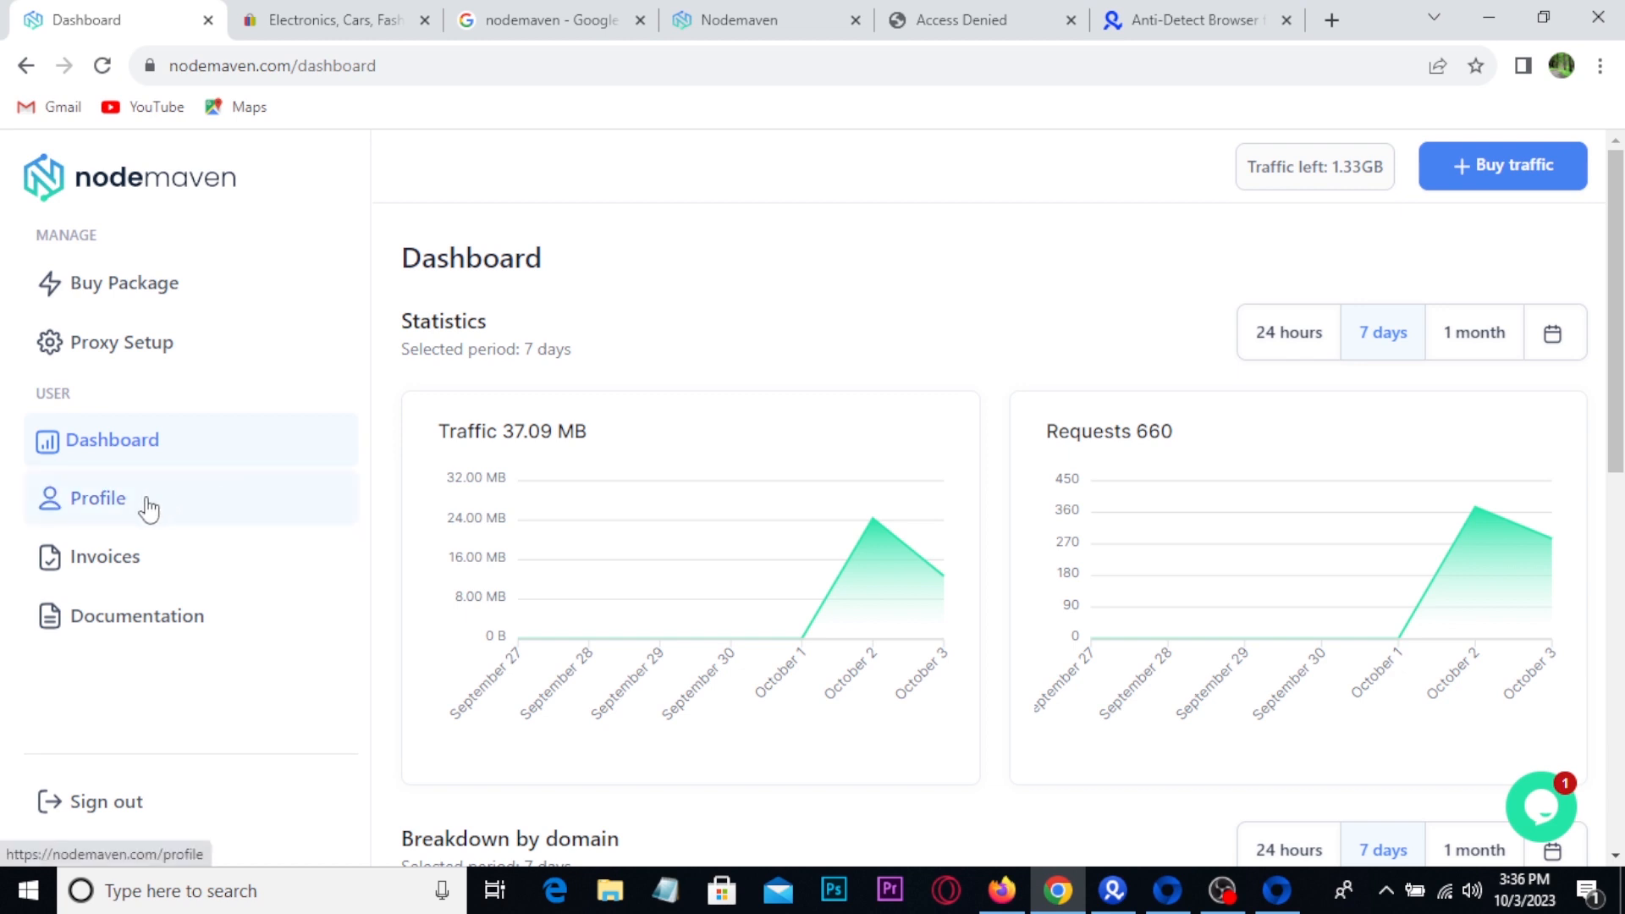
- View NodeMaven's Invoices page, and open its Documentation to look through the Help Center categories
left_click(102, 565)
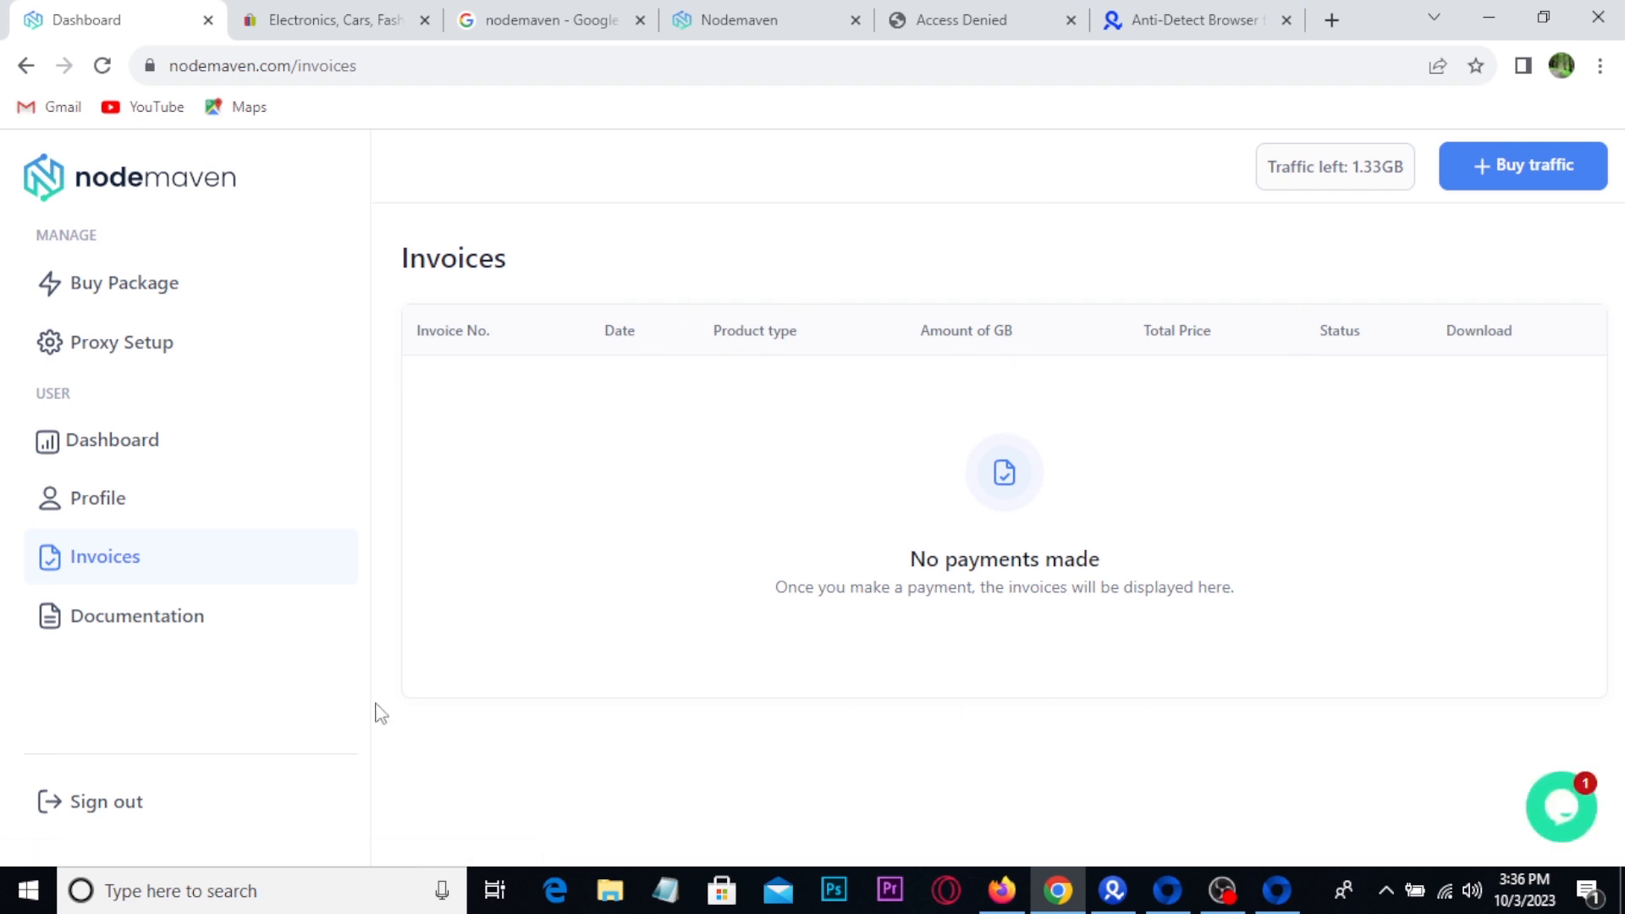
left_click(127, 628)
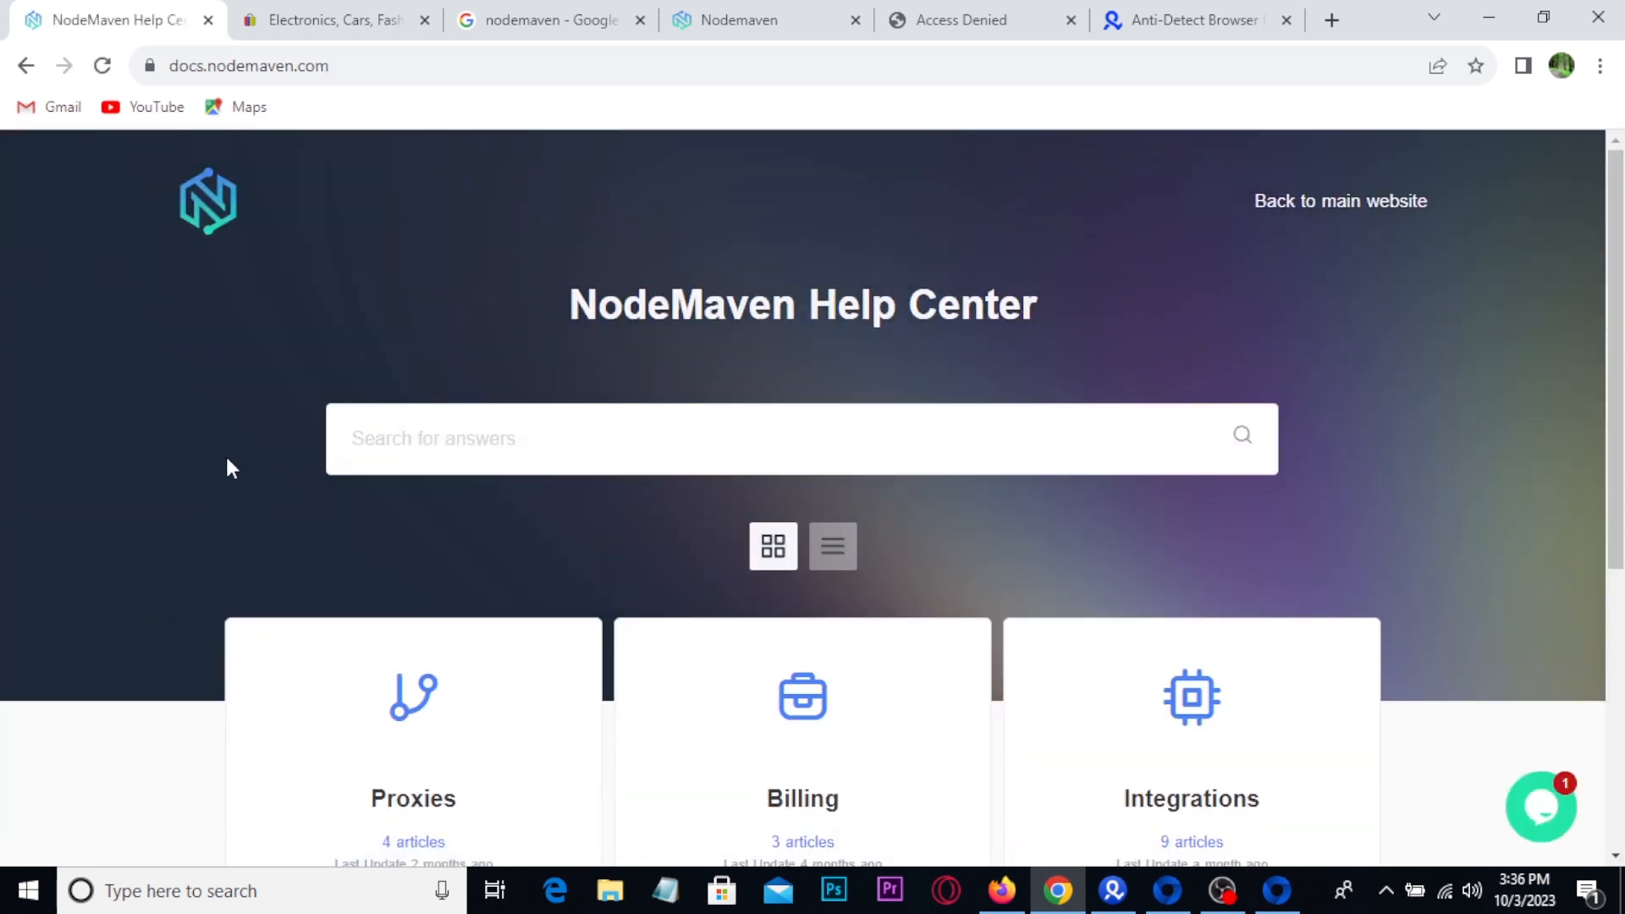
scroll(227, 460, "down", 4)
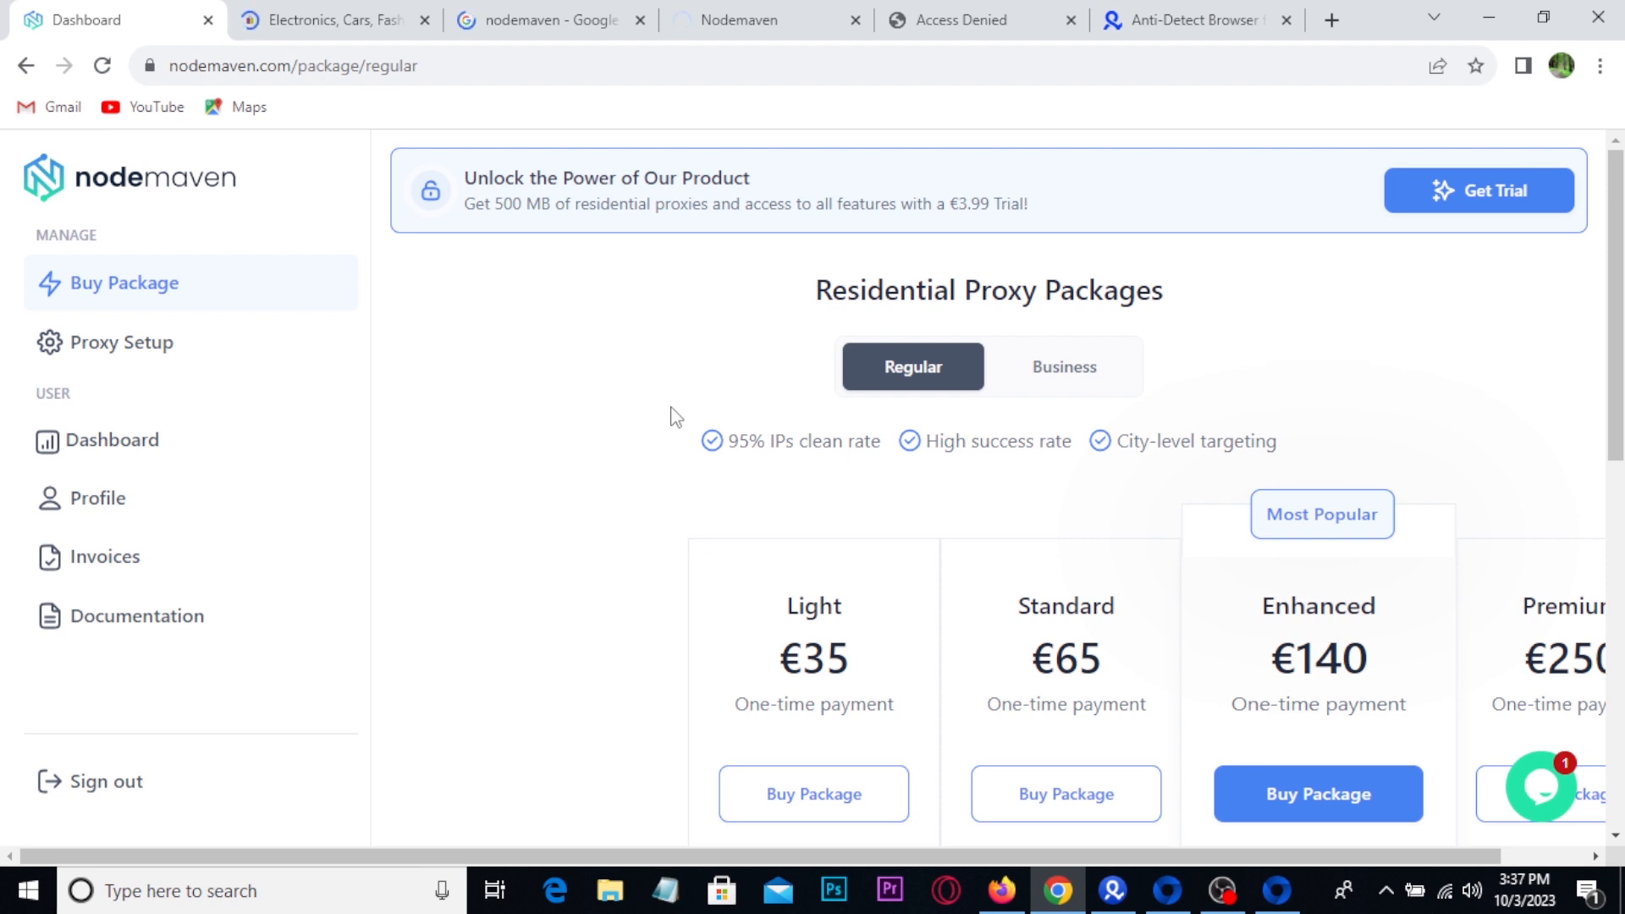
- Examine NodeMaven's Regular residential proxy packages, including traffic, price per GB, payment methods and included features
scroll(674, 417, "down", 7)
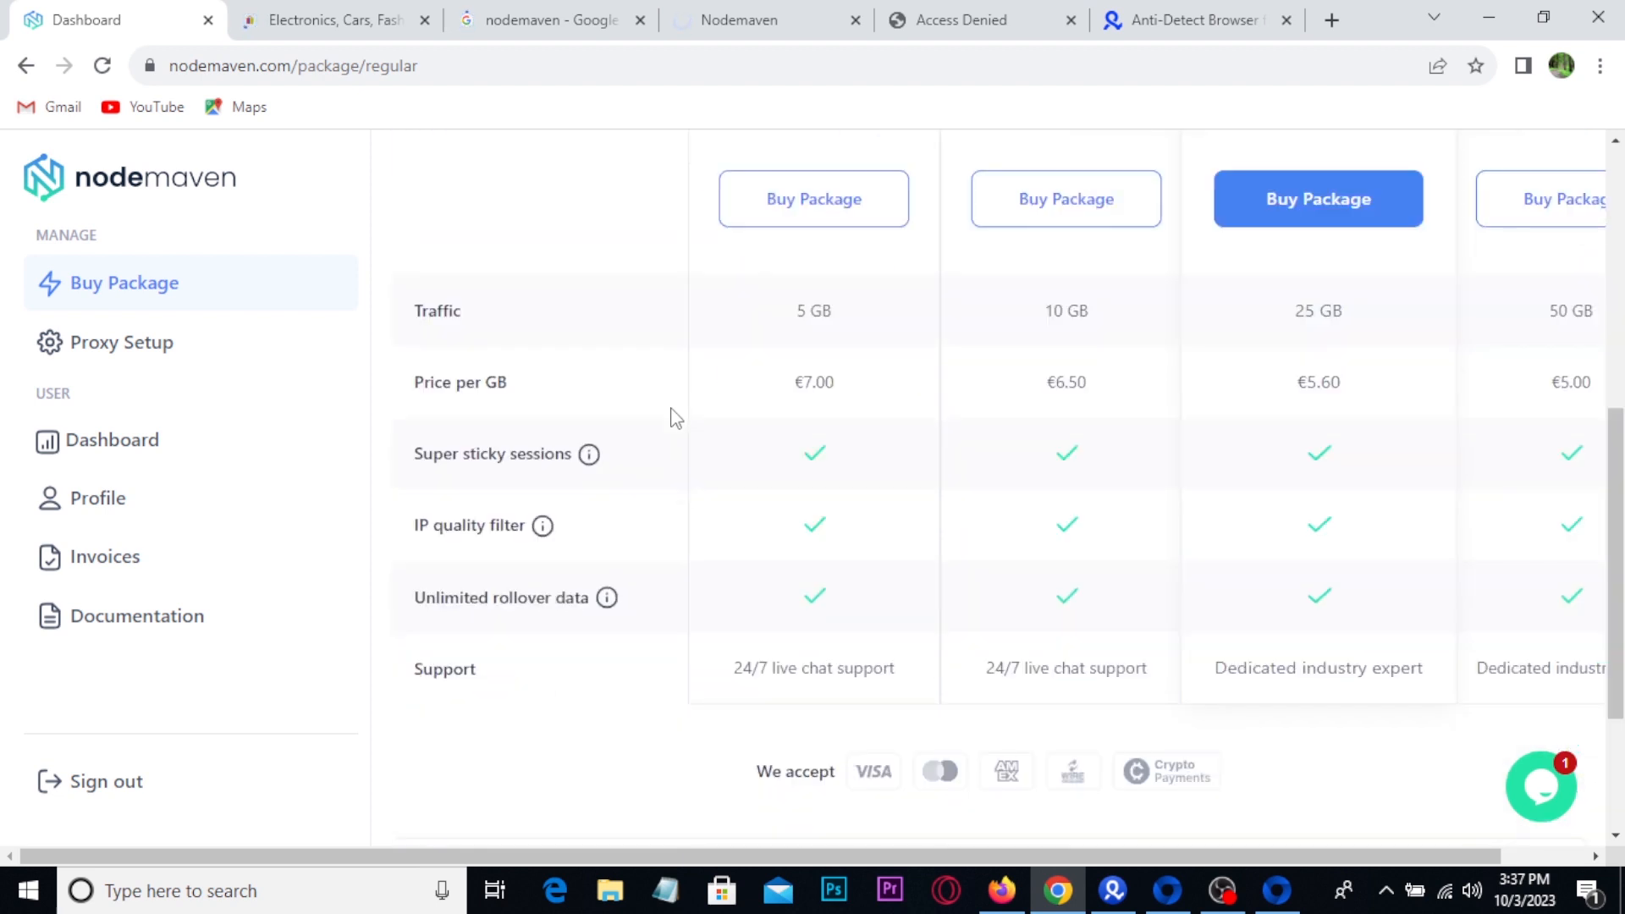
scroll(675, 416, "down", 3)
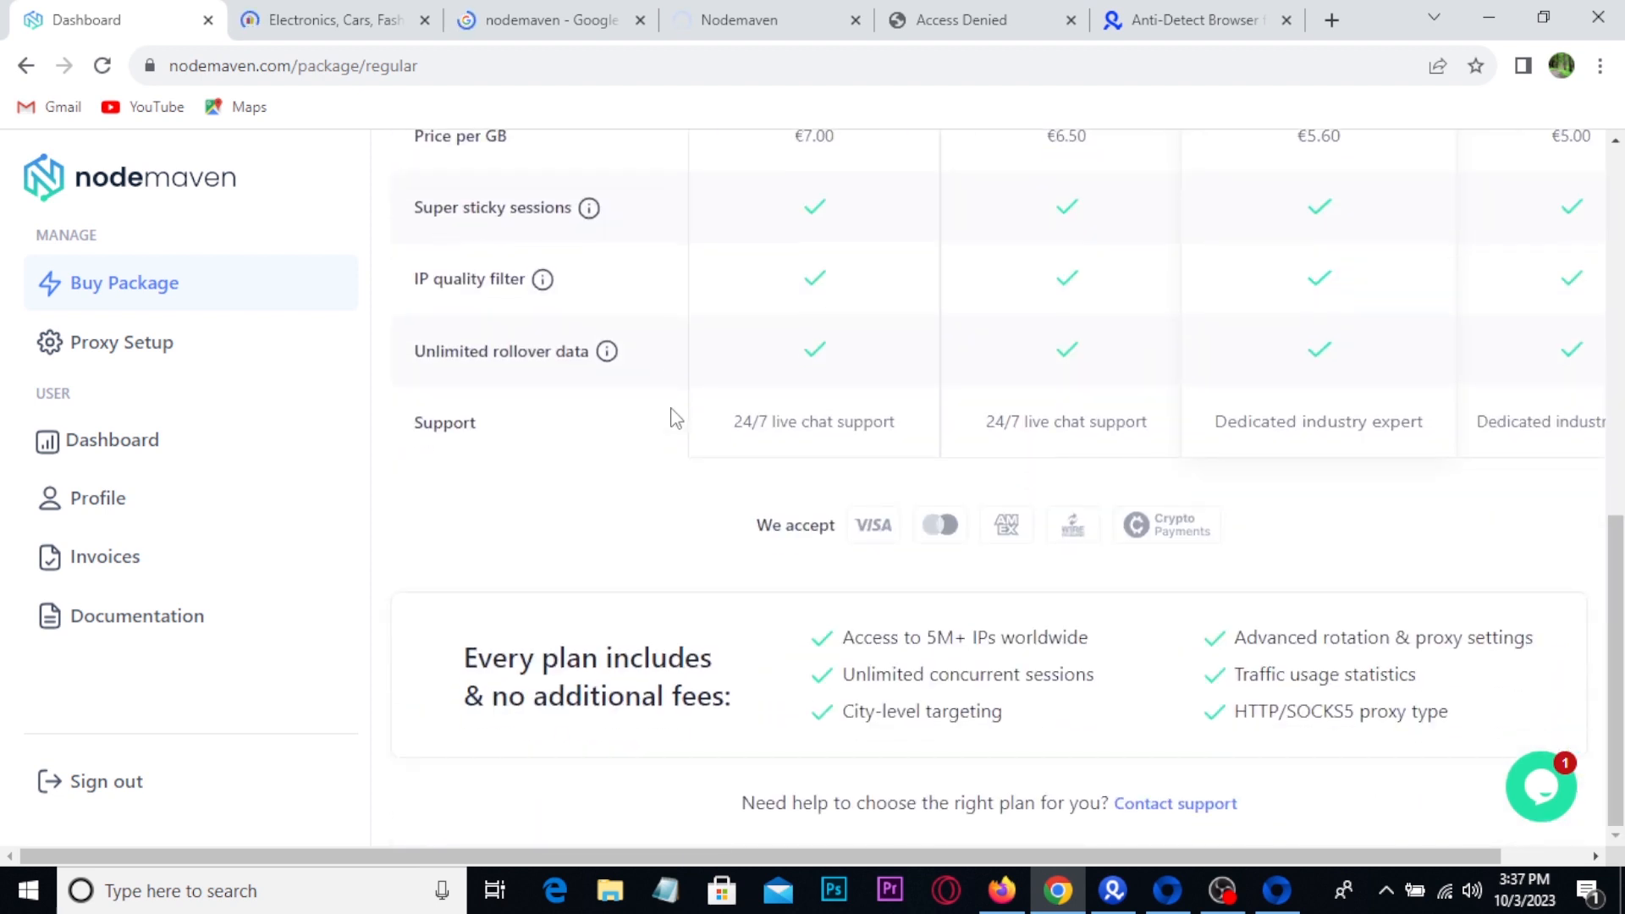